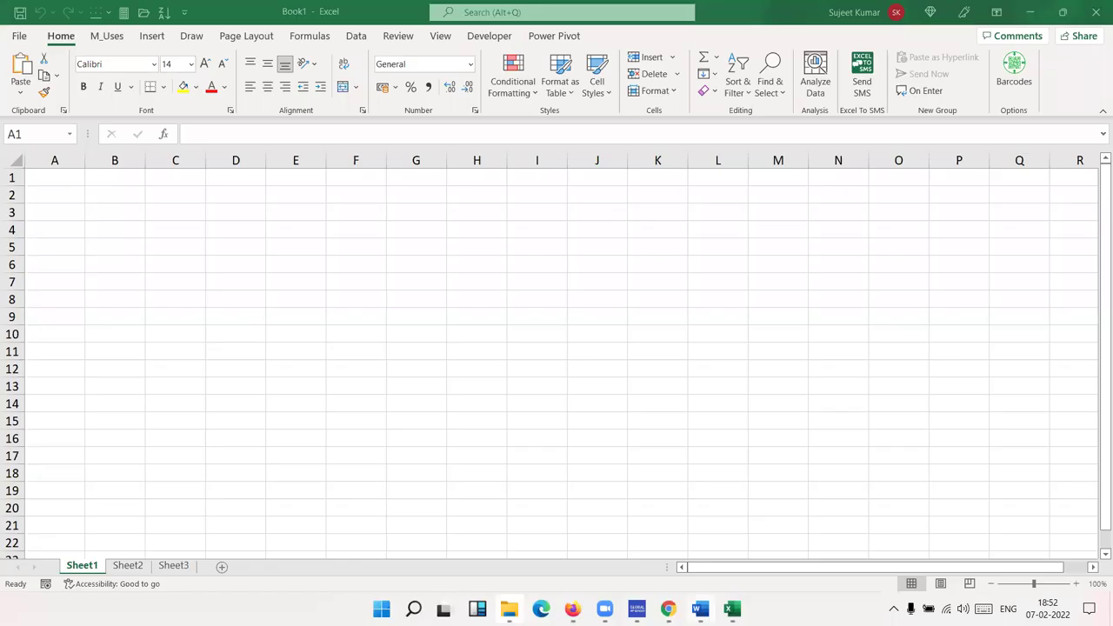
- Open the pinned Data workbook from the Recent files list
{"action": "left_click", "coordinate": [19, 36]}
{"action": "left_click", "coordinate": [52, 131]}
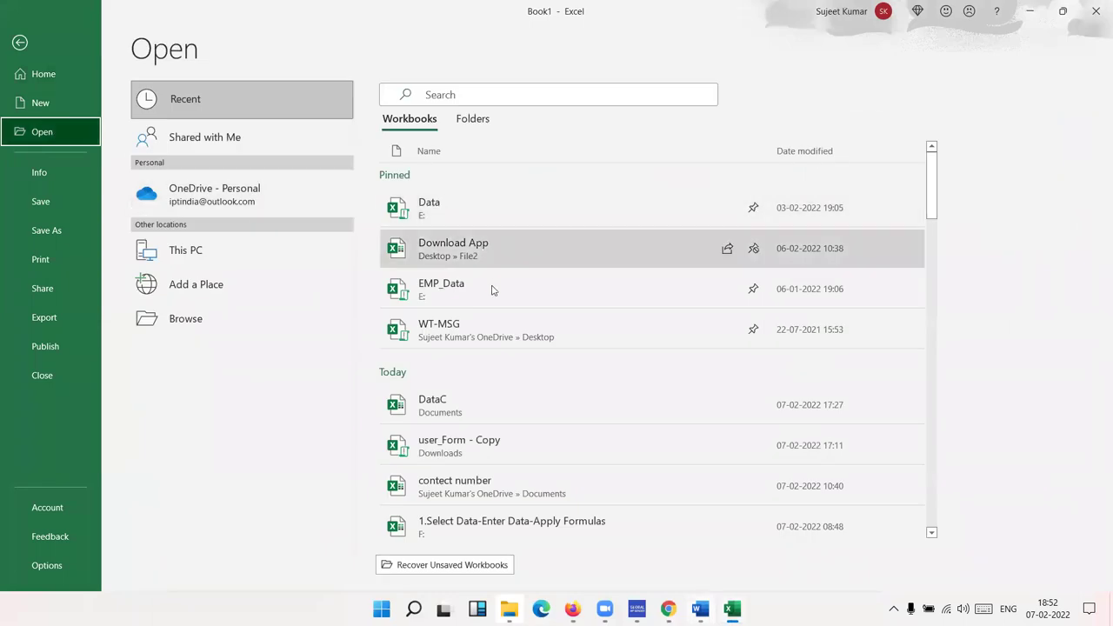
{"action": "left_click", "coordinate": [496, 213]}
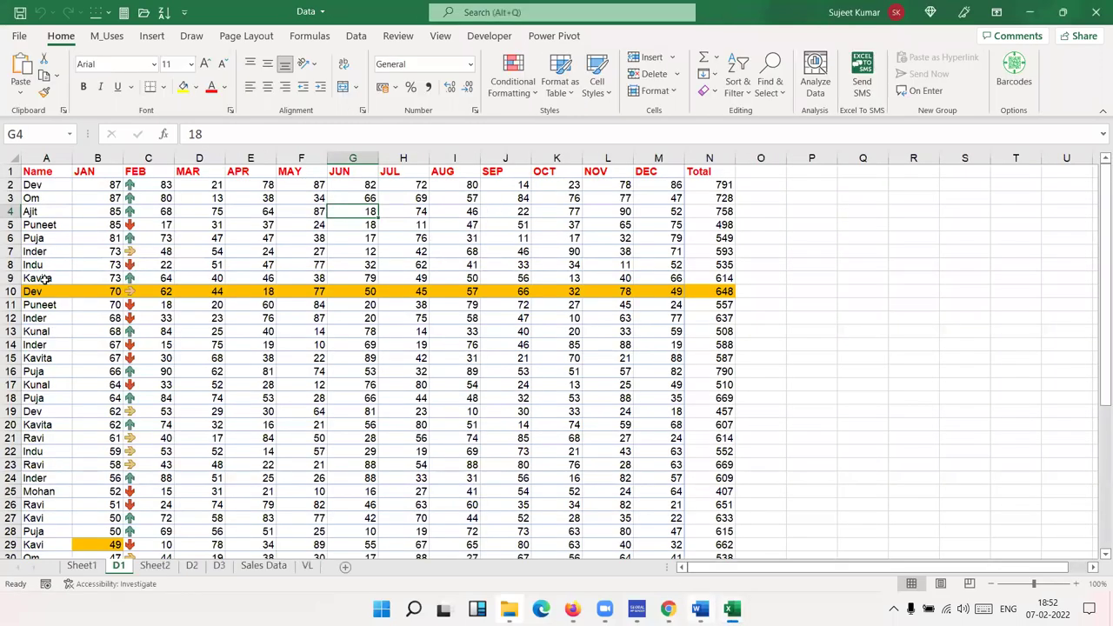
- Select the full table A1:N46, from the Name header to the last Total
{"action": "left_click", "coordinate": [179, 194]}
{"action": "key", "text": "Up"}
{"action": "key", "text": "Home"}
{"action": "key", "text": "ctrl+Down"}
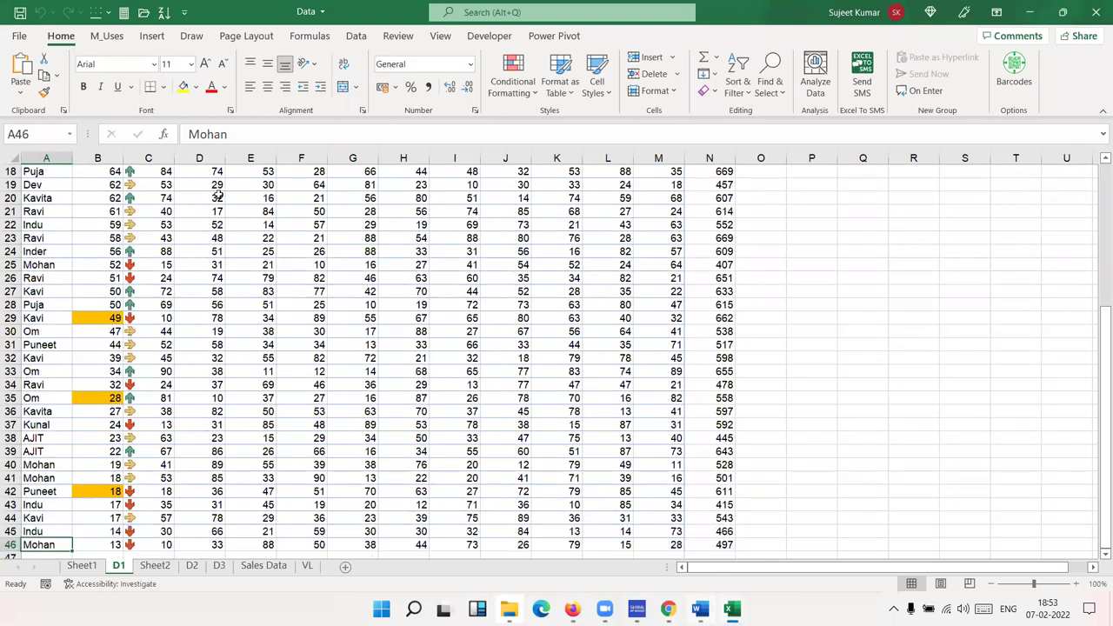
{"action": "key", "text": "ctrl+Up"}
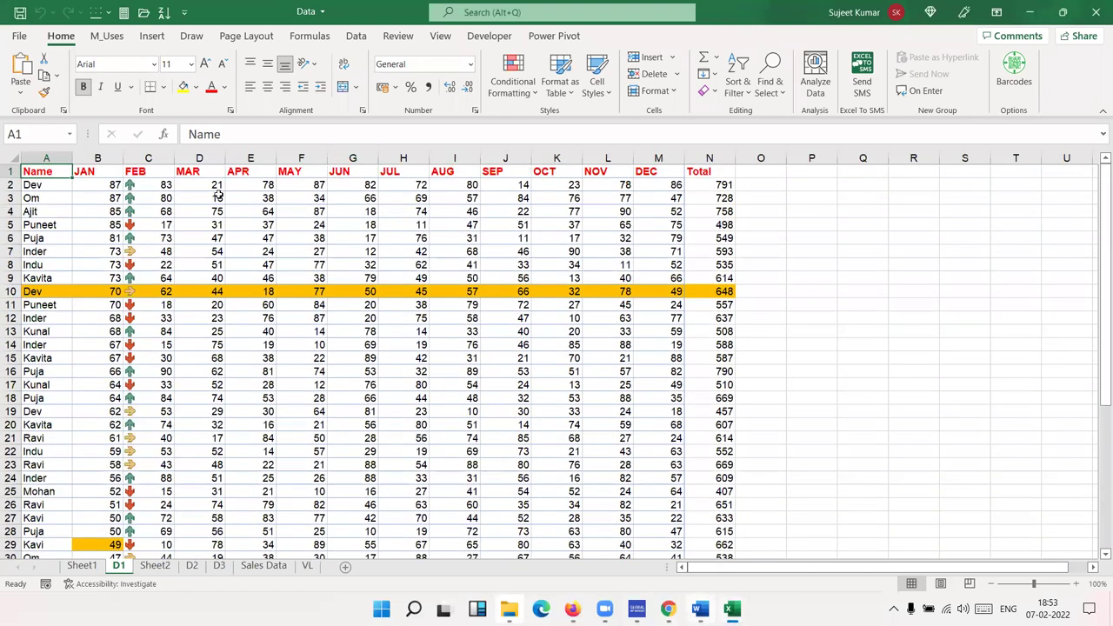
{"action": "key", "text": "ctrl+shift+Right"}
{"action": "key", "text": "ctrl+shift+Down"}
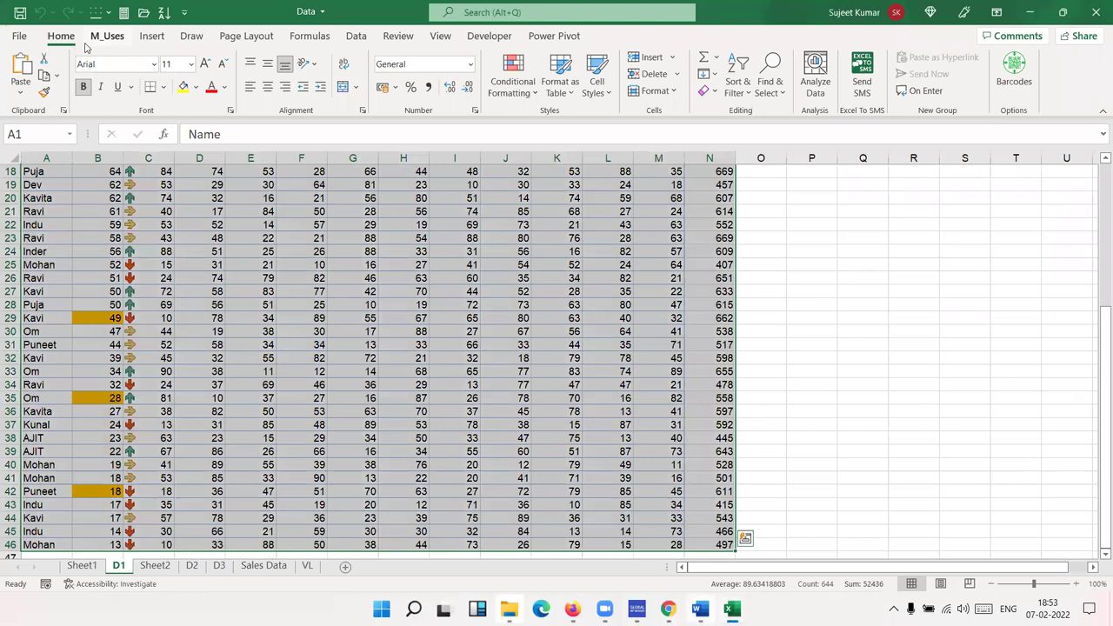
{"action": "scroll", "coordinate": [139, 187], "scroll_direction": "up", "scroll_amount": 6}
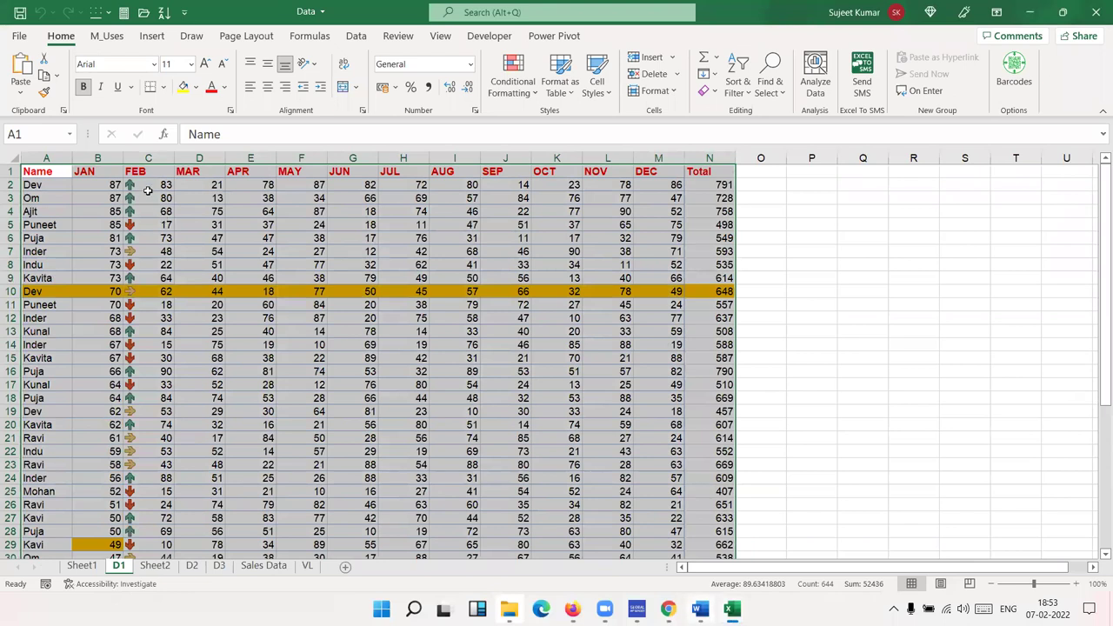
- Set the table to No Fill and clear conditional formatting rules from the entire sheet
{"action": "left_click", "coordinate": [197, 86]}
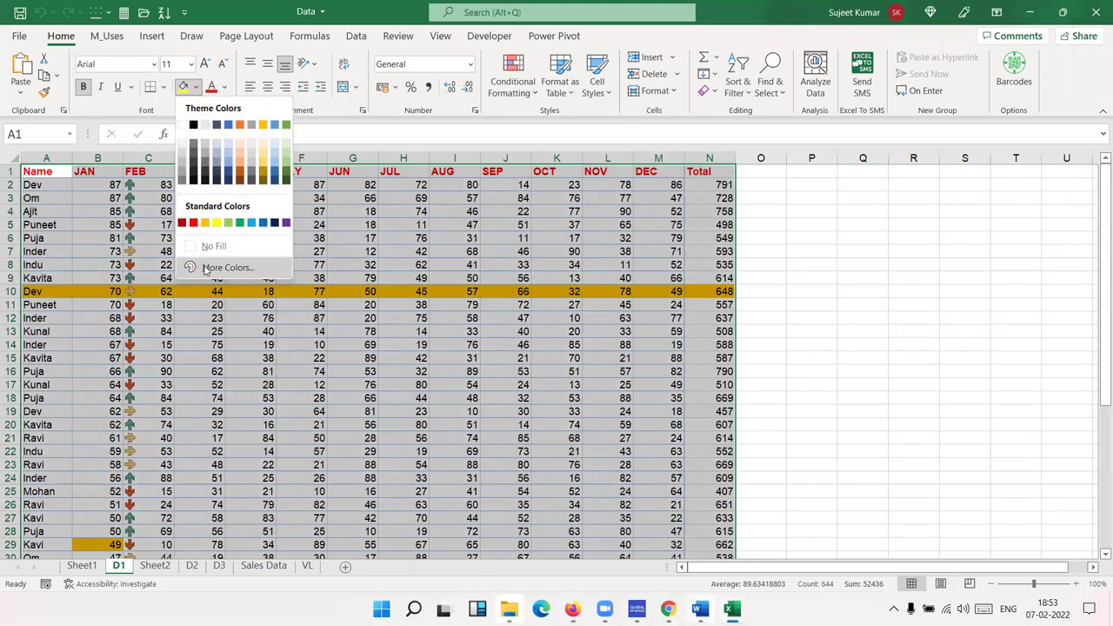
{"action": "left_click", "coordinate": [208, 251]}
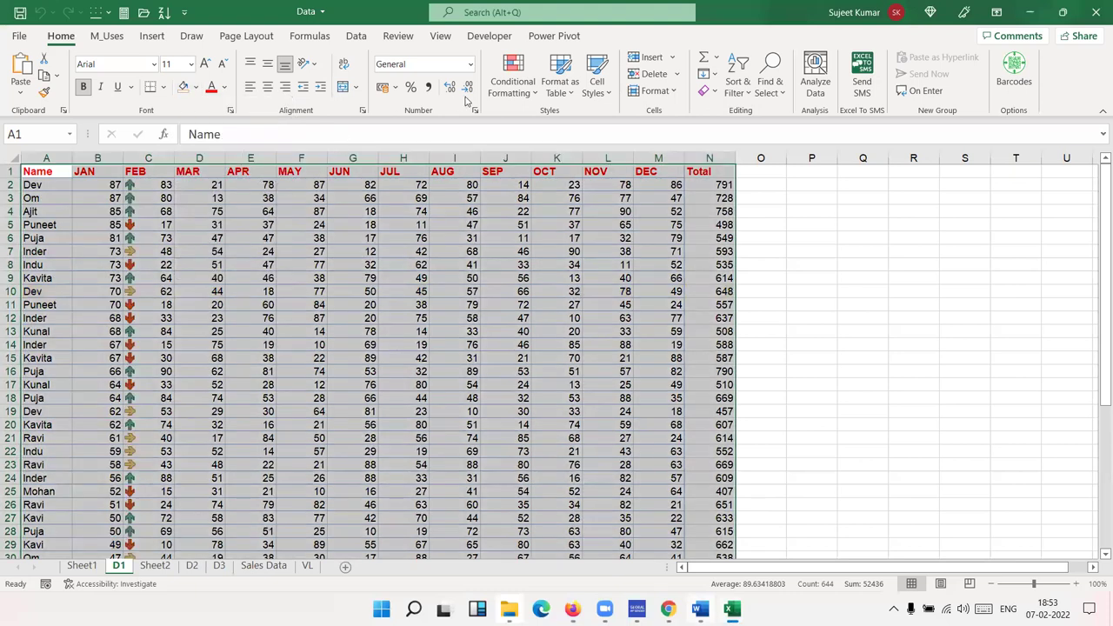
{"action": "left_click", "coordinate": [521, 92]}
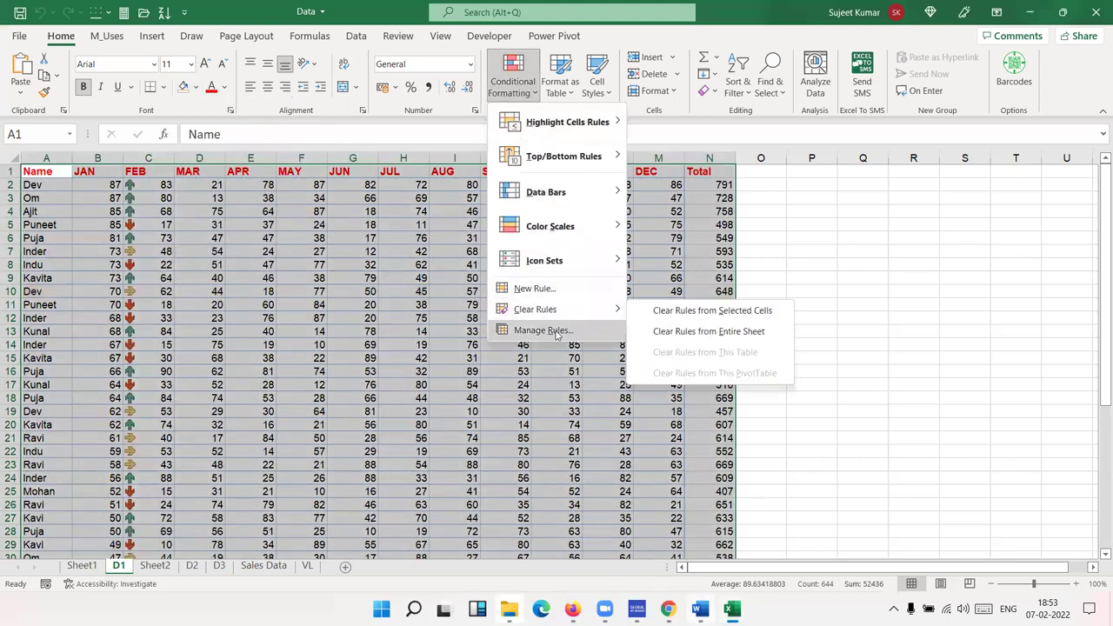
{"action": "left_click", "coordinate": [687, 329]}
{"action": "left_click", "coordinate": [421, 291]}
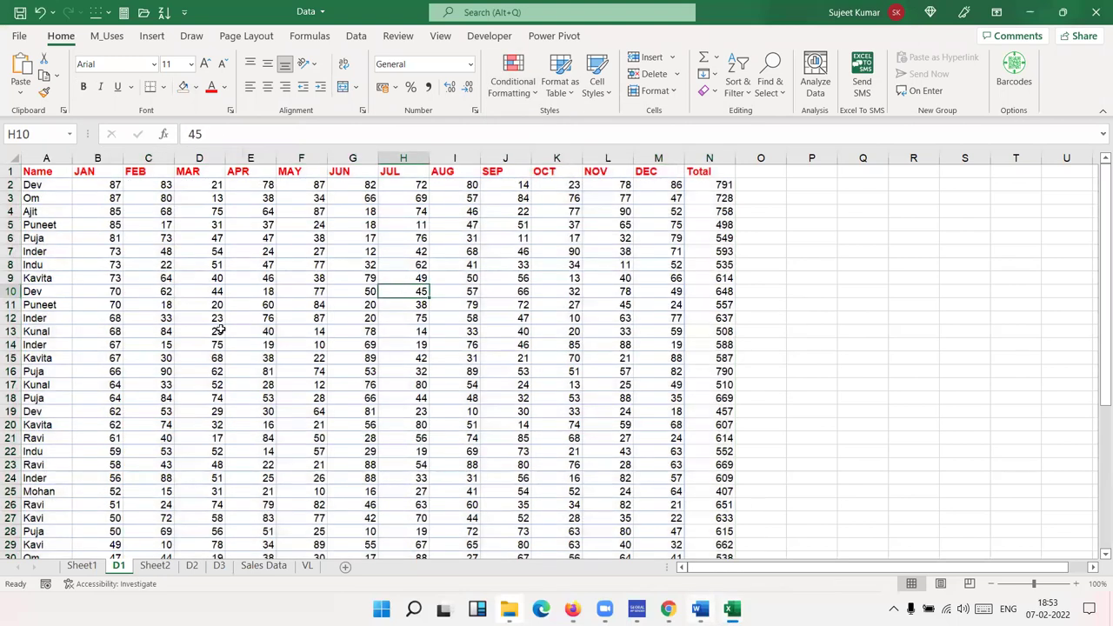
{"action": "scroll", "coordinate": [162, 371], "scroll_direction": "down", "scroll_amount": 17}
{"action": "scroll", "coordinate": [160, 370], "scroll_direction": "up", "scroll_amount": 4}
{"action": "scroll", "coordinate": [160, 370], "scroll_direction": "up", "scroll_amount": 3}
{"action": "scroll", "coordinate": [73, 343], "scroll_direction": "up", "scroll_amount": 1}
{"action": "scroll", "coordinate": [73, 344], "scroll_direction": "up", "scroll_amount": 9}
{"action": "left_click", "coordinate": [109, 183]}
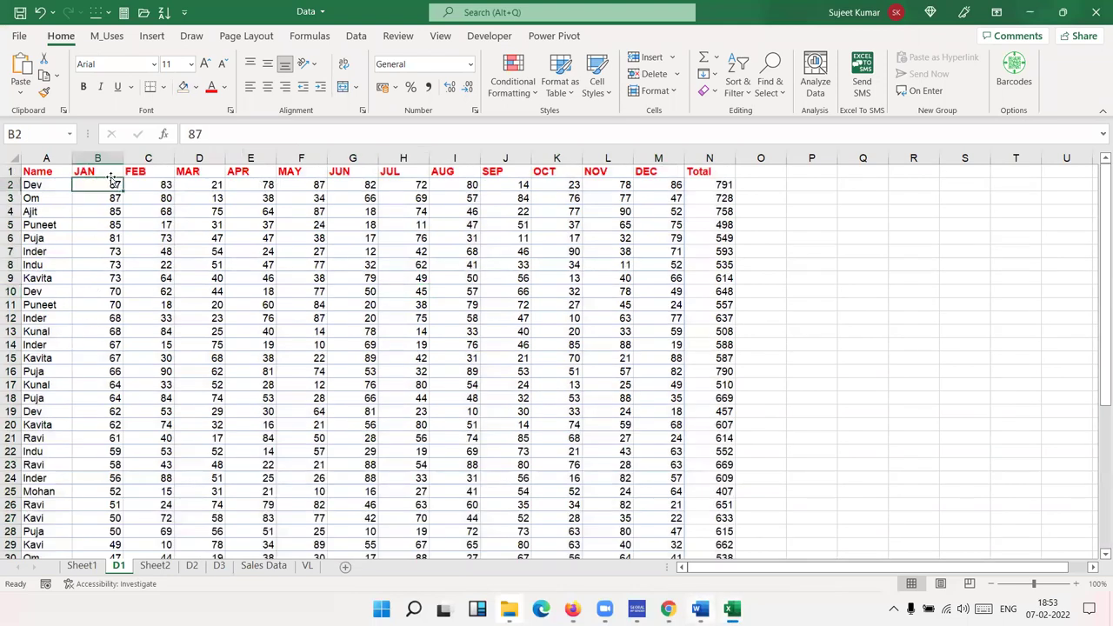
{"action": "key", "text": "Down"}
{"action": "key", "text": "shift+space"}
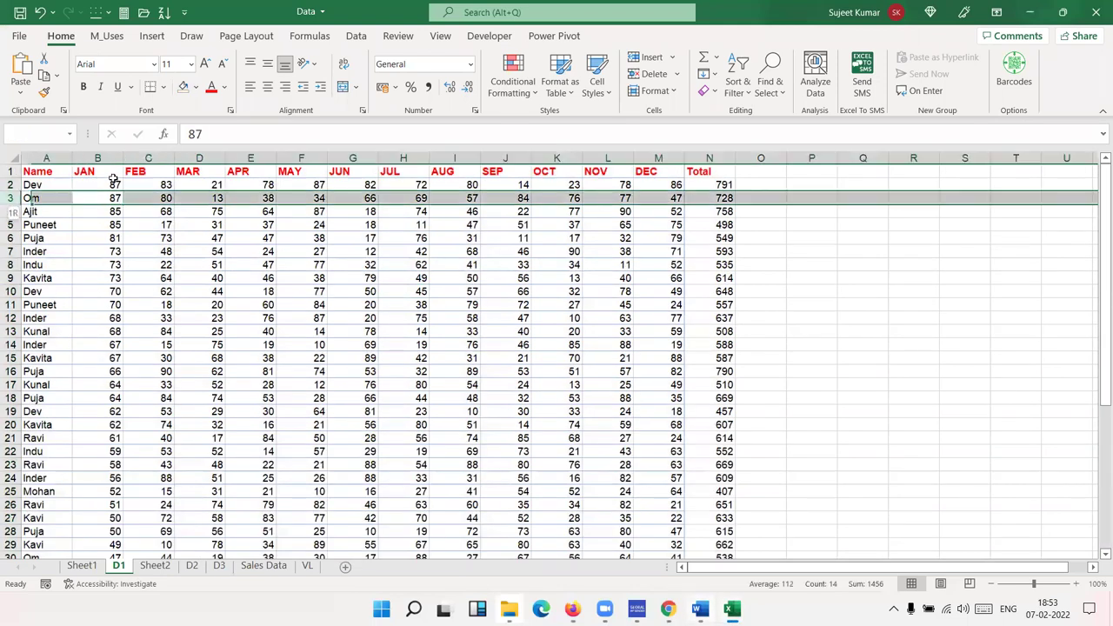
{"action": "key", "text": "ctrl+shift+plus"}
{"action": "key", "text": "Down"}
{"action": "key", "text": "Down"}
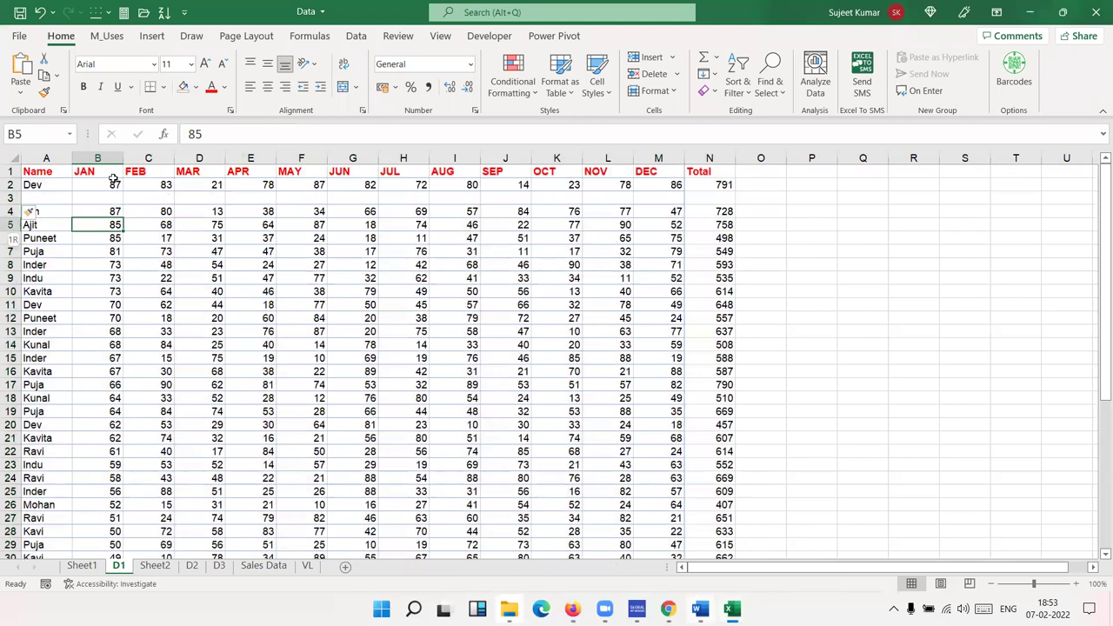
{"action": "key", "text": "shift+space"}
{"action": "key", "text": "ctrl+shift+plus"}
{"action": "key", "text": "Down"}
{"action": "key", "text": "Down"}
{"action": "key", "text": "shift+space"}
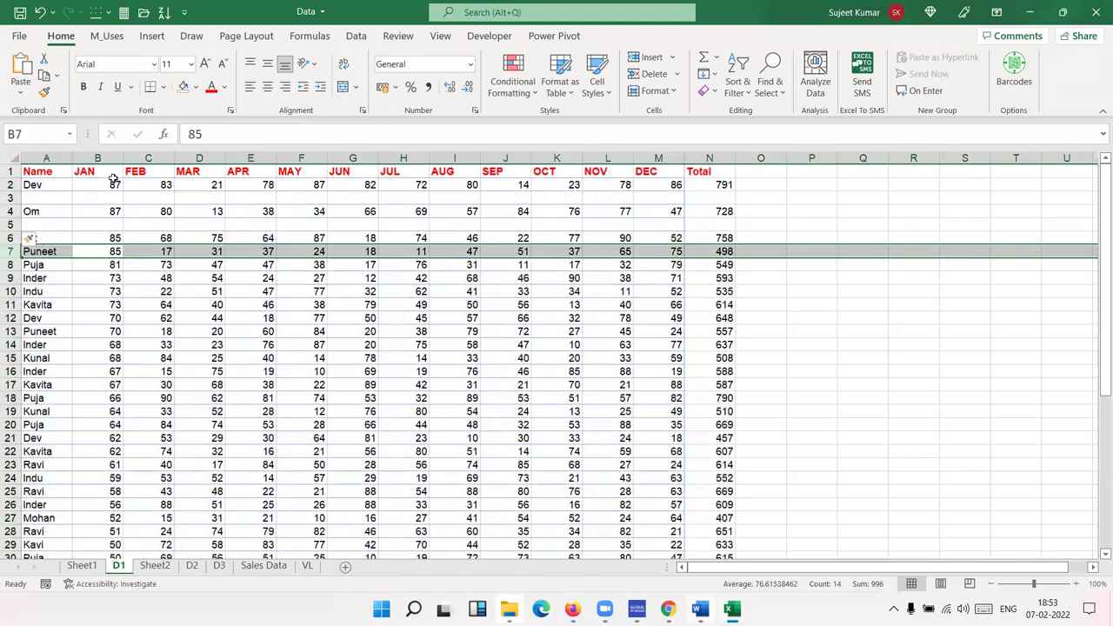
{"action": "key", "text": "ctrl+shift+plus"}
{"action": "key", "text": "Down"}
{"action": "key", "text": "Down"}
{"action": "key", "text": "Down"}
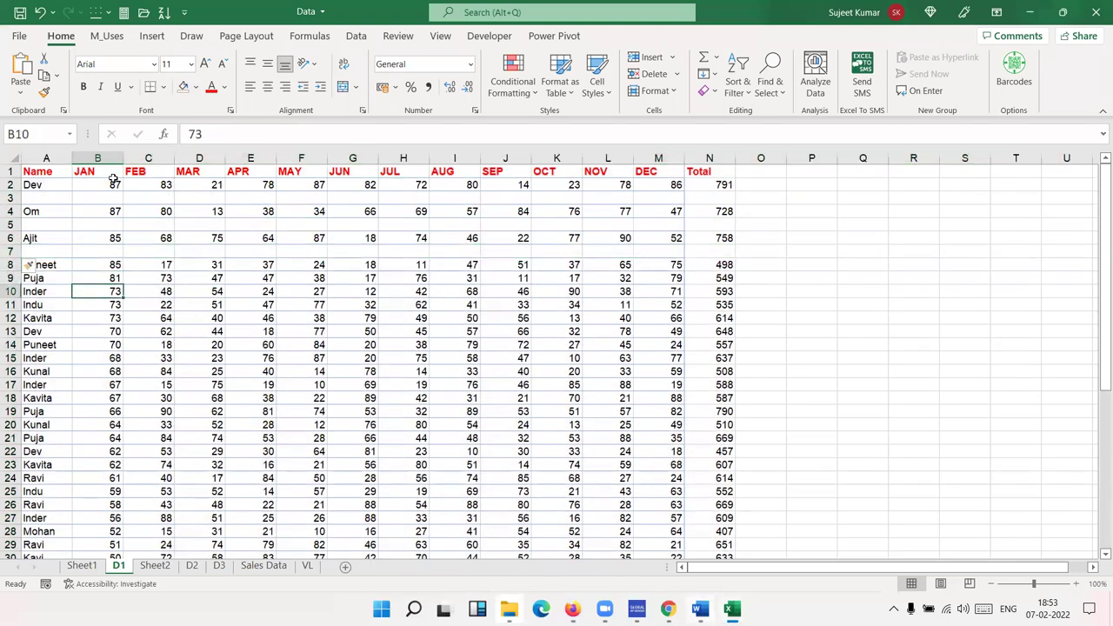
{"action": "key", "text": "Up"}
{"action": "key", "text": "shift+space"}
{"action": "key", "text": "ctrl+shift+plus"}
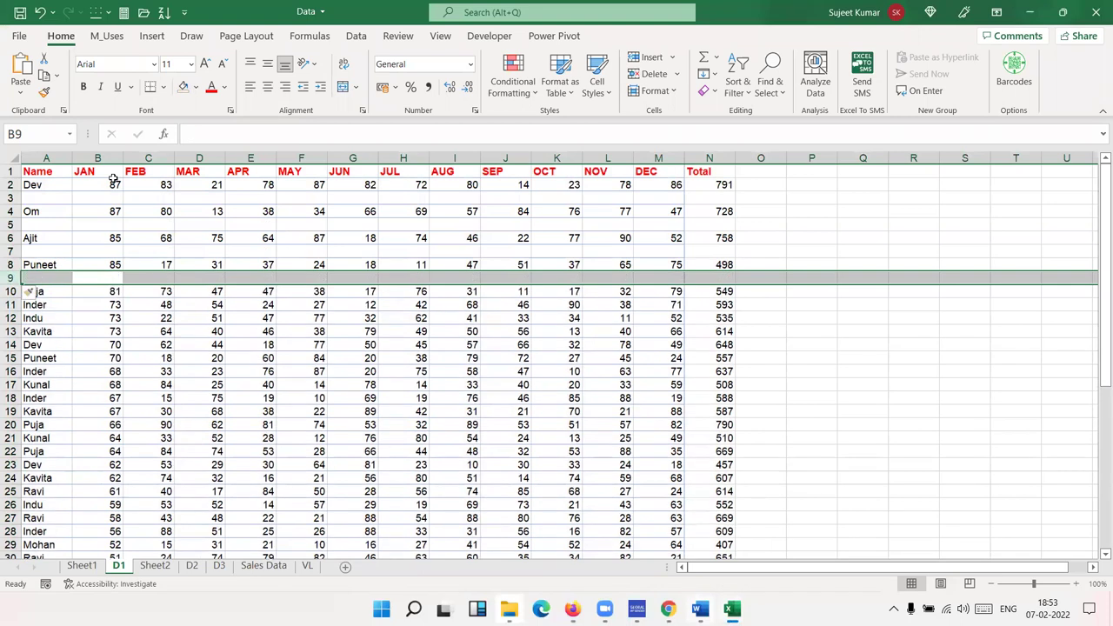
{"action": "key", "text": "ctrl+z"}
{"action": "key", "text": "ctrl+z"}
{"action": "key", "text": "ctrl+z"}
{"action": "key", "text": "ctrl+z"}
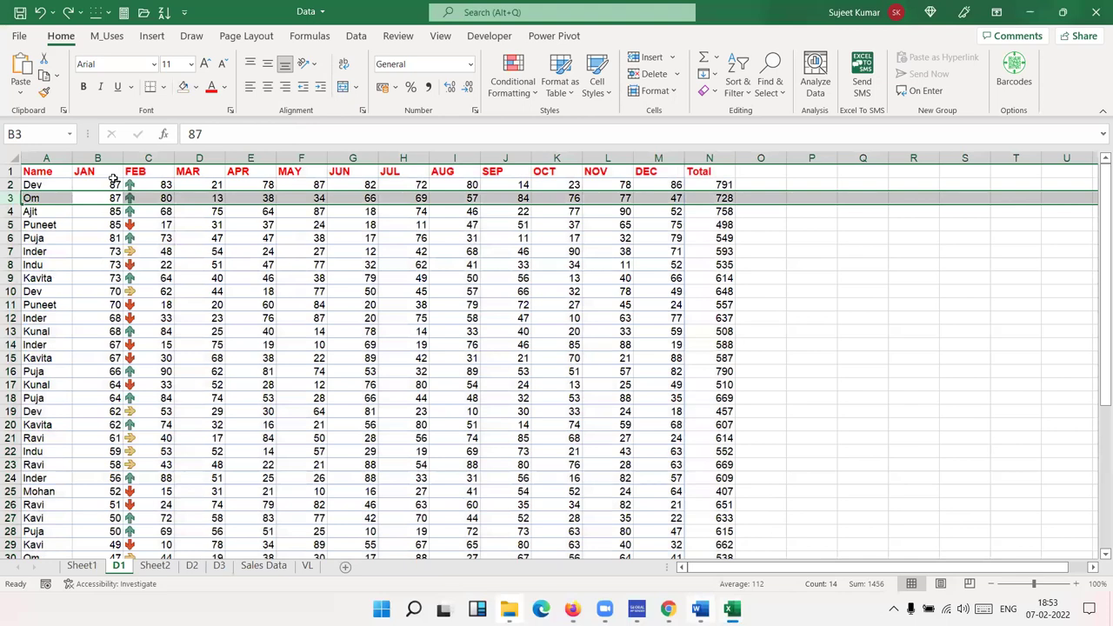
{"action": "key", "text": "ctrl+z"}
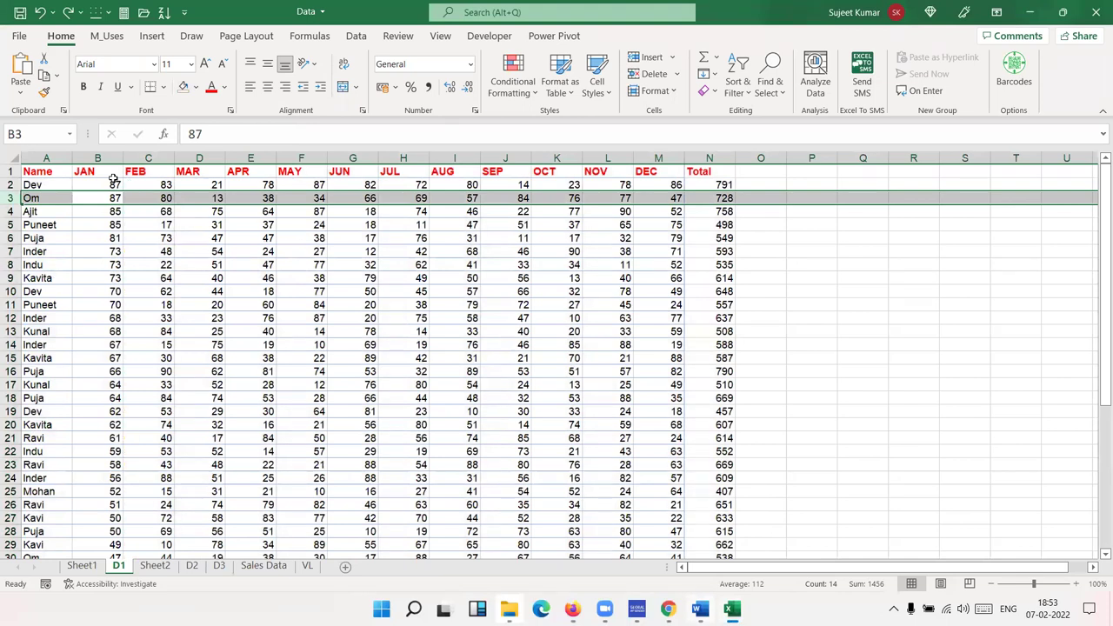
- Enter the header Sr in O1, with 1 and 2 in O2:O3
{"action": "key", "text": "ctrl+Up"}
{"action": "key", "text": "ctrl+Right"}
{"action": "key", "text": "Right"}
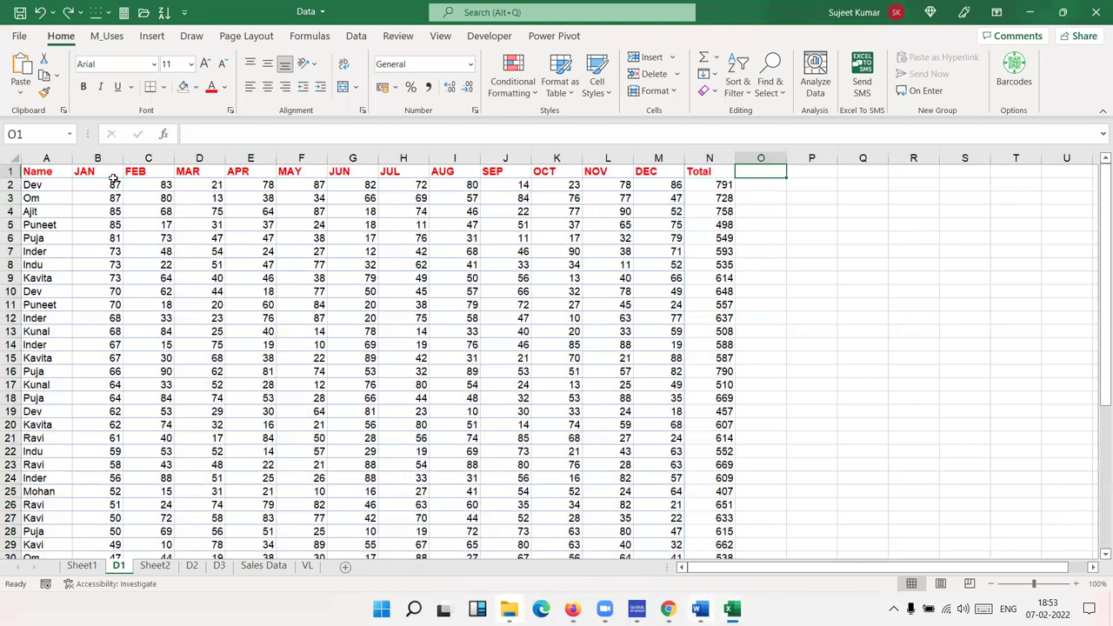
{"action": "type", "text": "Sr"}
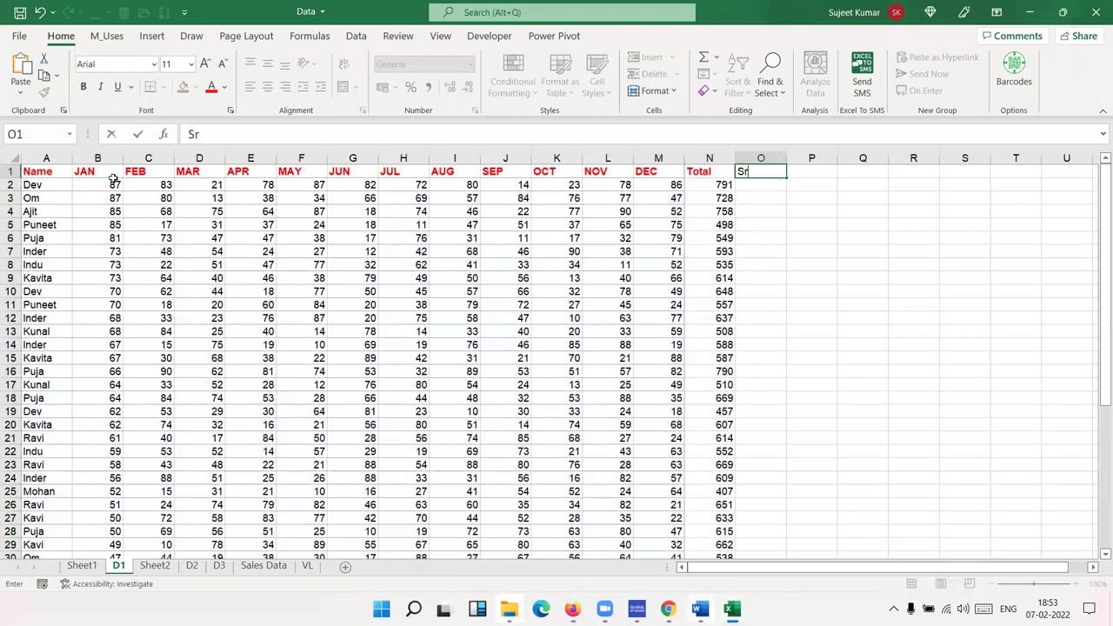
{"action": "key", "text": "Return"}
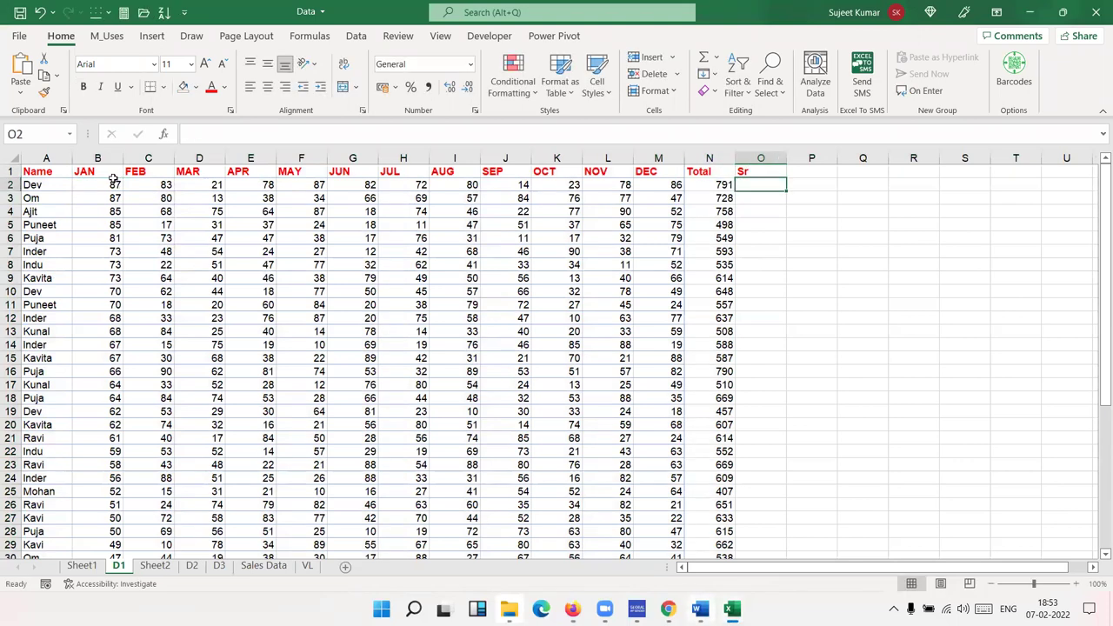
{"action": "type", "text": "1"}
{"action": "key", "text": "Return"}
{"action": "type", "text": "2"}
{"action": "key", "text": "Return"}
- Fill the Sr numbering down column O to 45 using the fill handle
{"action": "key", "text": "Up"}
{"action": "key", "text": "Up"}
{"action": "key", "text": "shift+Down"}
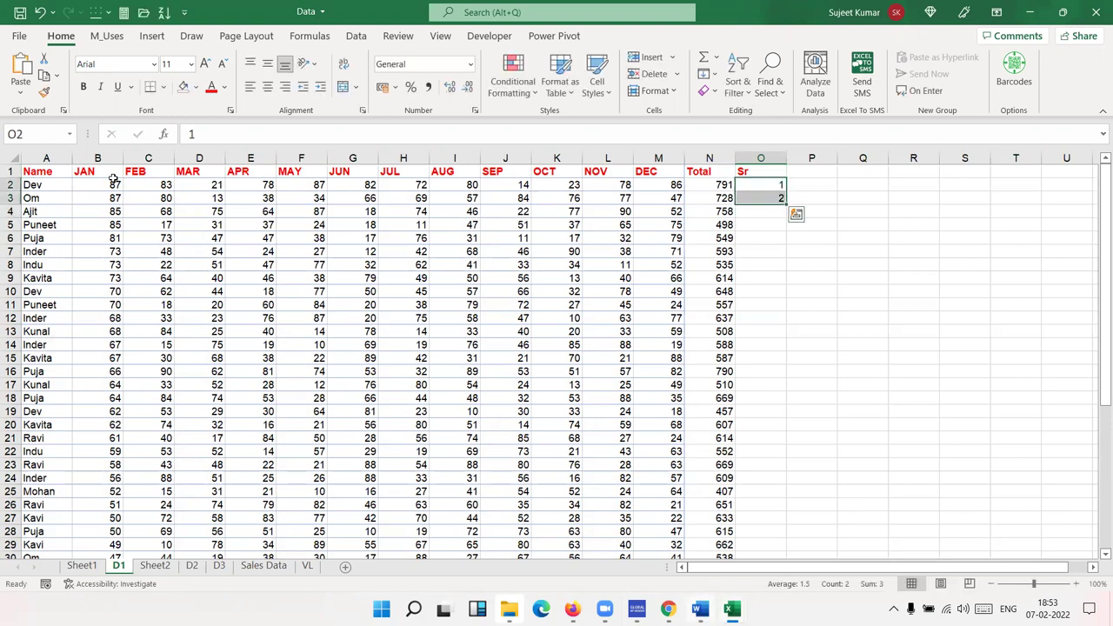
{"action": "left_click_drag", "start_coordinate": [776, 197], "coordinate": [776, 185]}
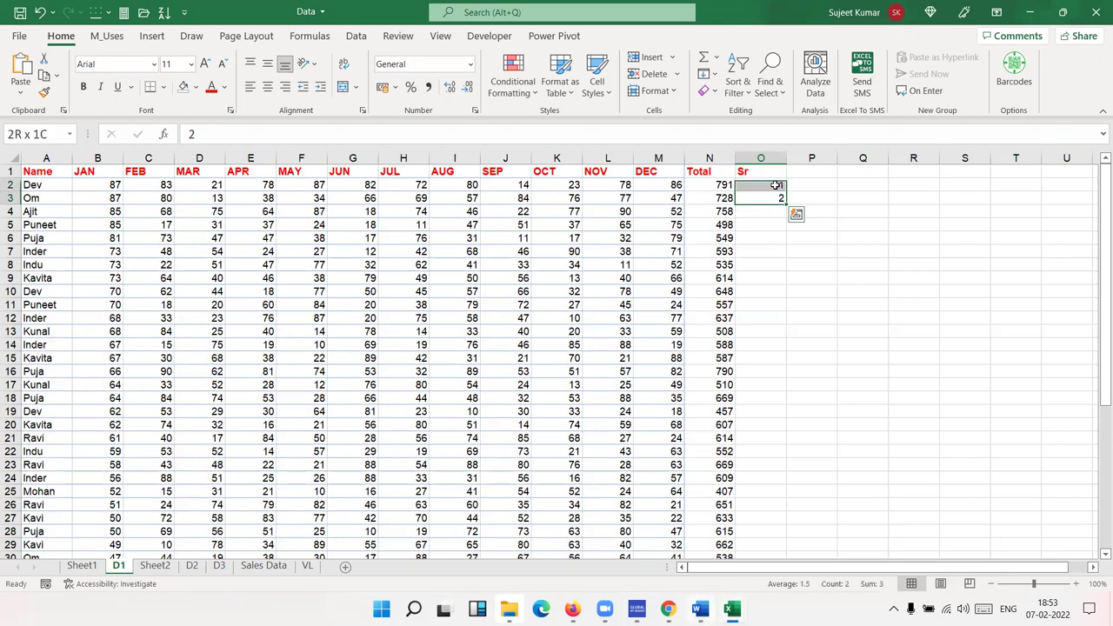
{"action": "left_click", "coordinate": [795, 214]}
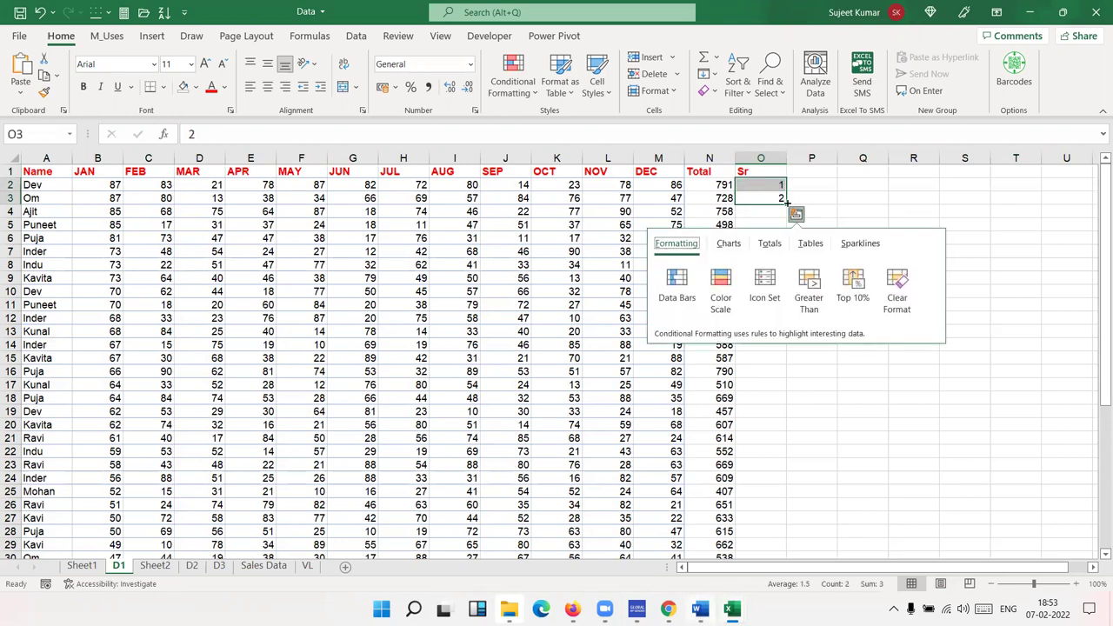
{"action": "double_click", "coordinate": [786, 201]}
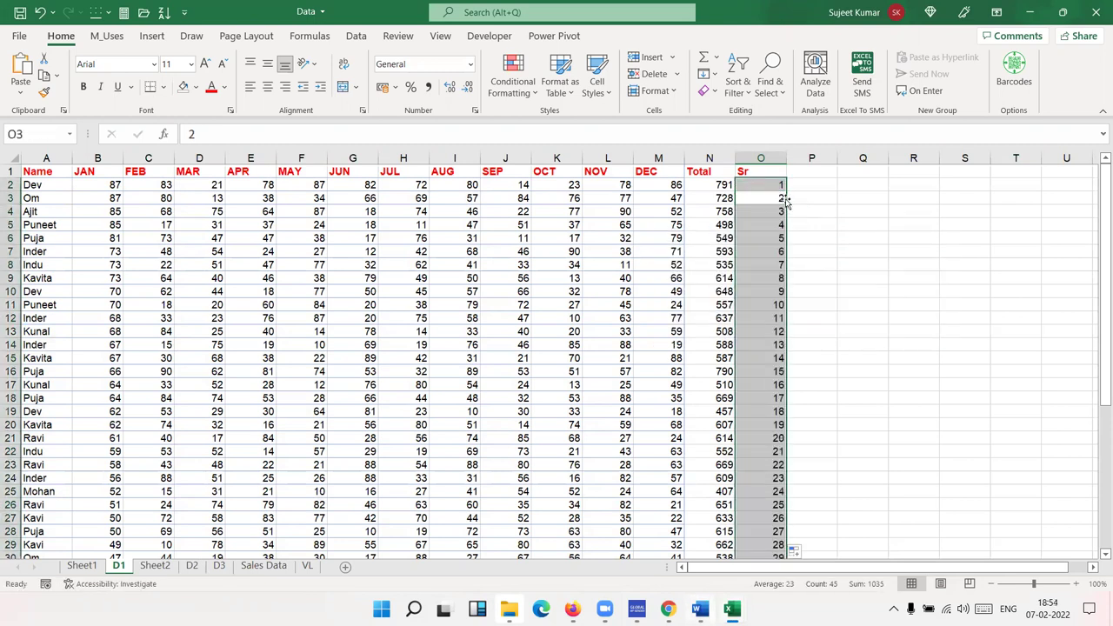
{"action": "key", "text": "Down"}
{"action": "key", "text": "ctrl+Down"}
{"action": "key", "text": "ctrl+Up"}
- Copy the serial numbers in O2:O46
{"action": "key", "text": "Down"}
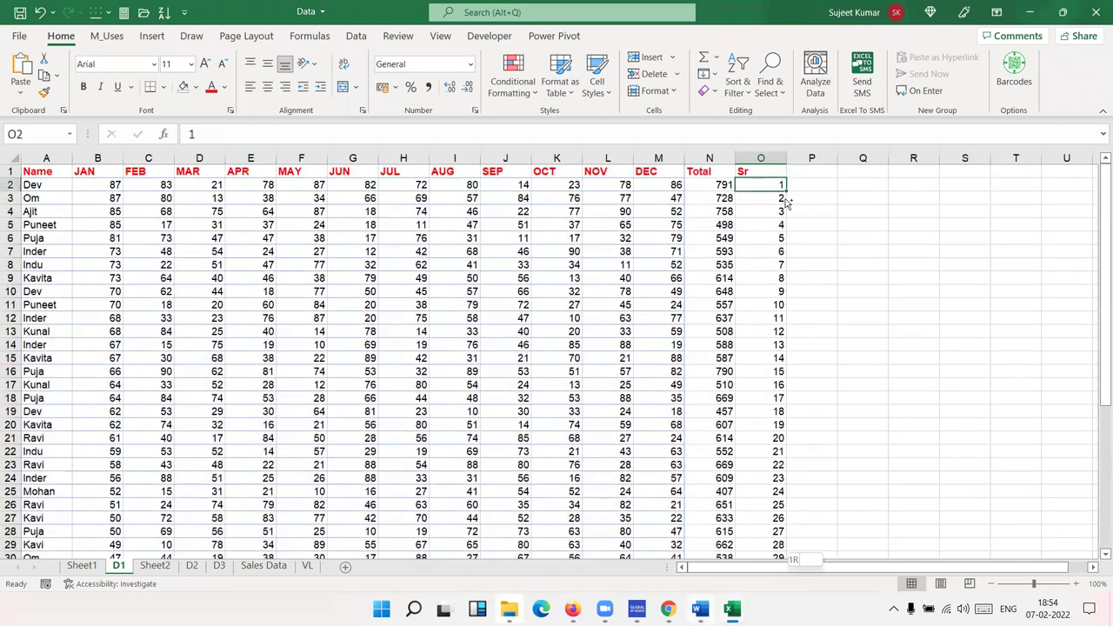
{"action": "key", "text": "ctrl+shift+Down"}
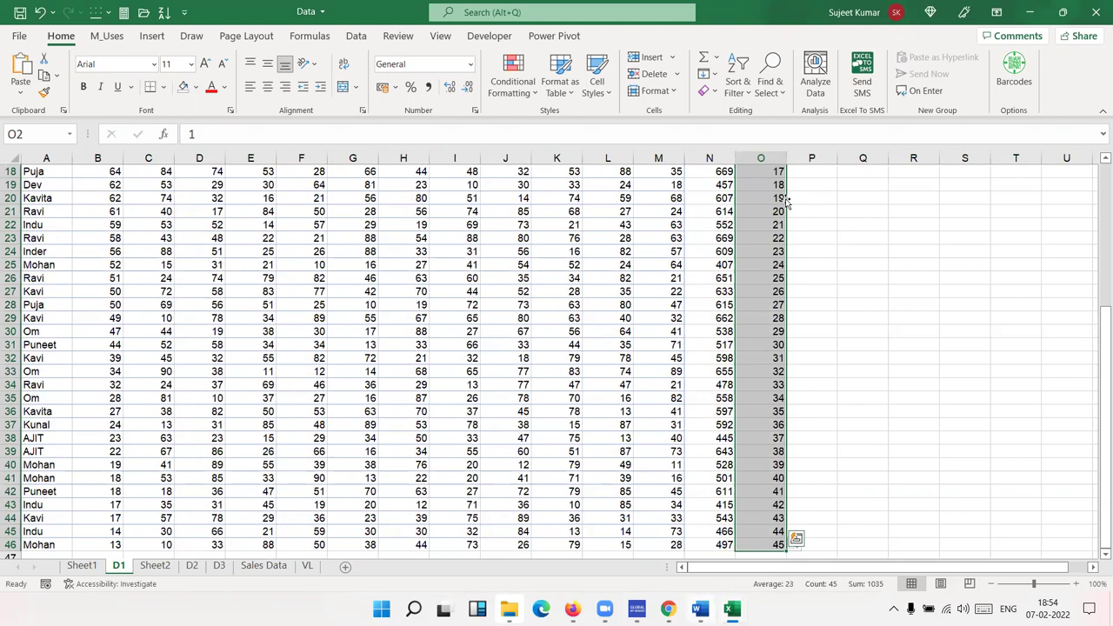
{"action": "key", "text": "ctrl+c"}
- Paste the copied serial numbers 1–45 into column O starting at O47
{"action": "key", "text": "ctrl+Down"}
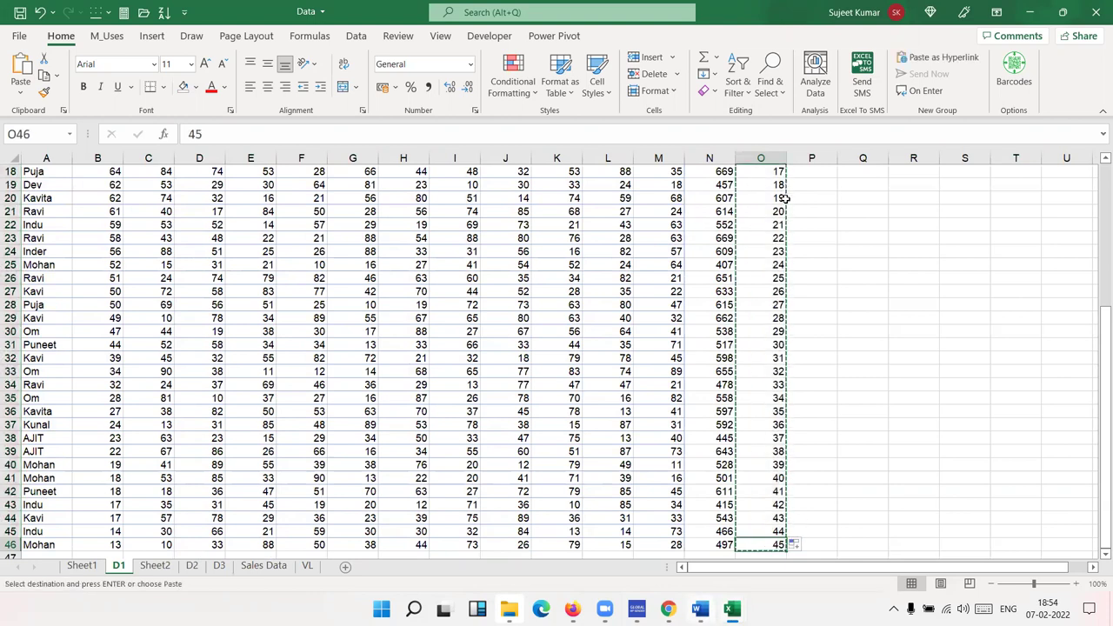
{"action": "key", "text": "Down"}
{"action": "key", "text": "ctrl+v"}
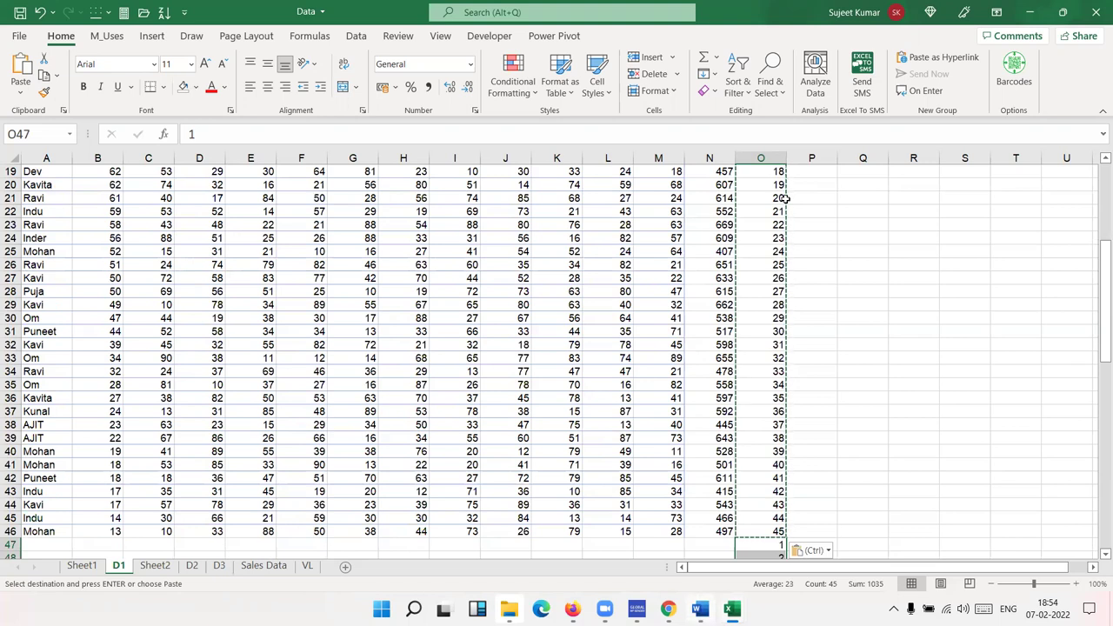
{"action": "key", "text": "ctrl+Up"}
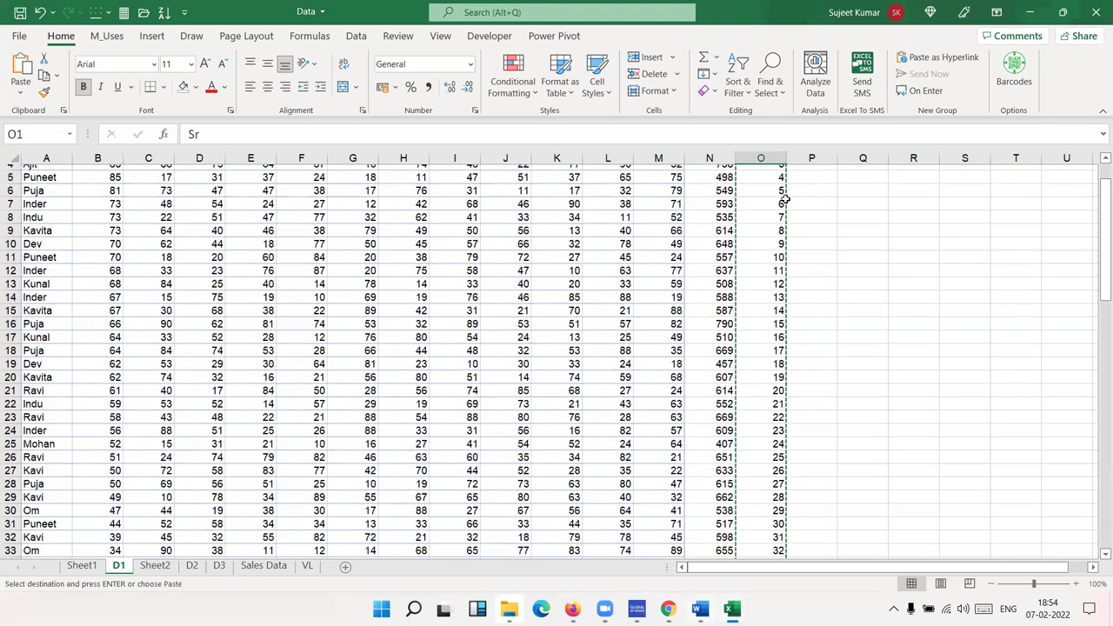
{"action": "key", "text": "Down"}
{"action": "key", "text": "Left"}
{"action": "key", "text": "ctrl+Down"}
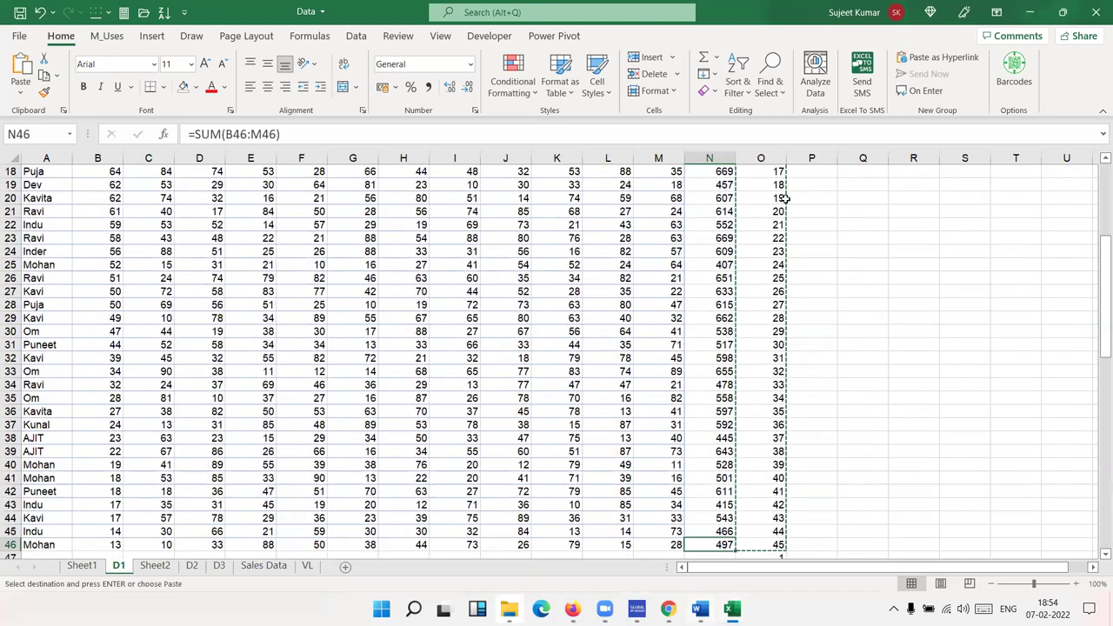
{"action": "key", "text": "Down"}
{"action": "key", "text": "Right"}
{"action": "key", "text": "ctrl+v"}
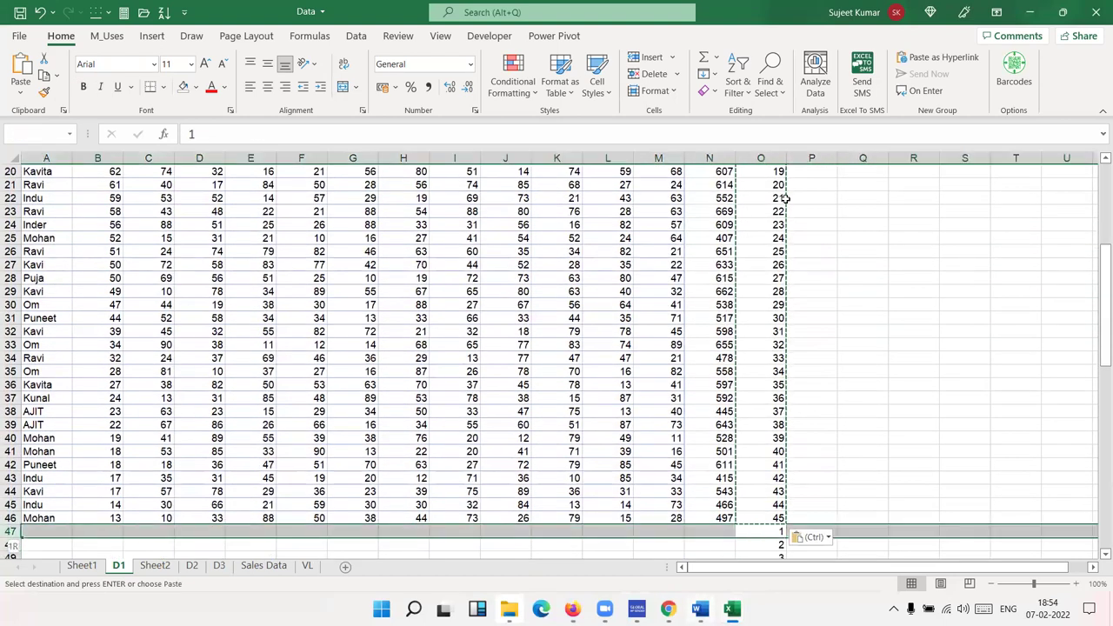
- Check where the pasted serial numbers end, then return to the top of the table
{"action": "key", "text": "Down"}
{"action": "key", "text": "ctrl+Down"}
{"action": "key", "text": "ctrl+Up"}
{"action": "key", "text": "Down"}
{"action": "key", "text": "Down"}
{"action": "key", "text": "Down"}
{"action": "key", "text": "Down"}
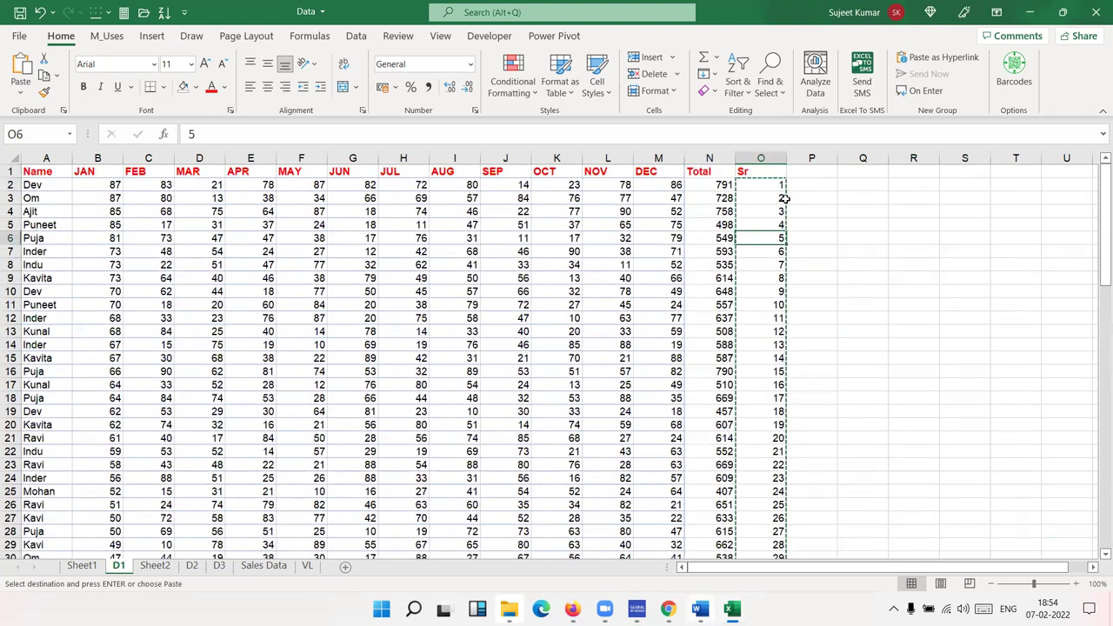
{"action": "key", "text": "Left"}
{"action": "key", "text": "Up"}
{"action": "key", "text": "Up"}
{"action": "key", "text": "Up"}
{"action": "key", "text": "Up"}
- Move to the first row below the table and inspect the start of the pasted numbers
{"action": "key", "text": "ctrl+shift+Left"}
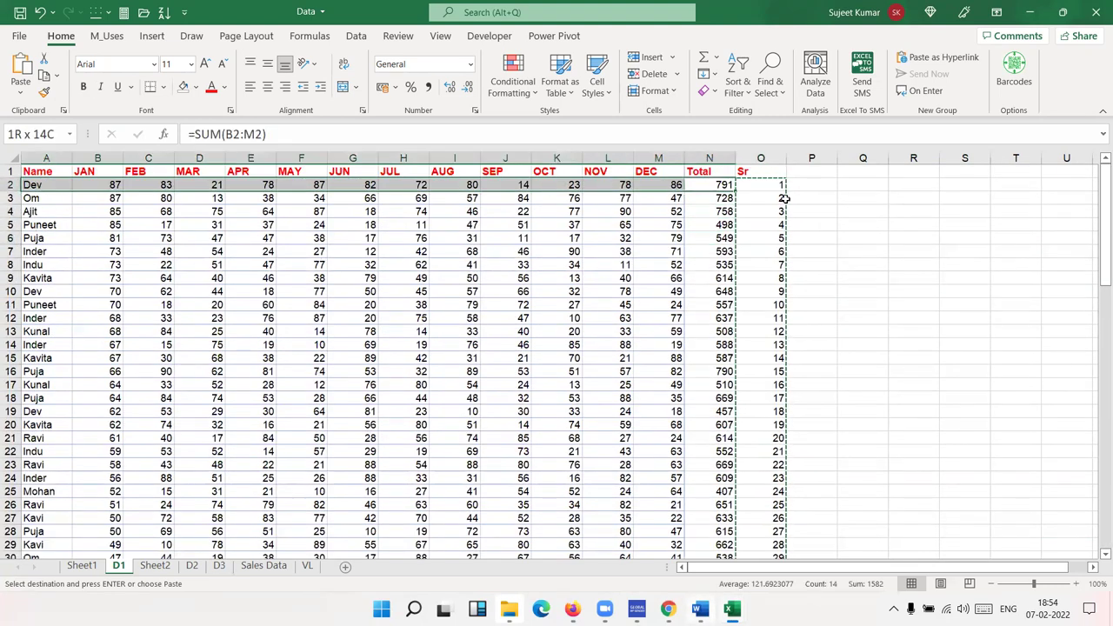
{"action": "key", "text": "Down"}
{"action": "key", "text": "ctrl+Down"}
{"action": "key", "text": "Down"}
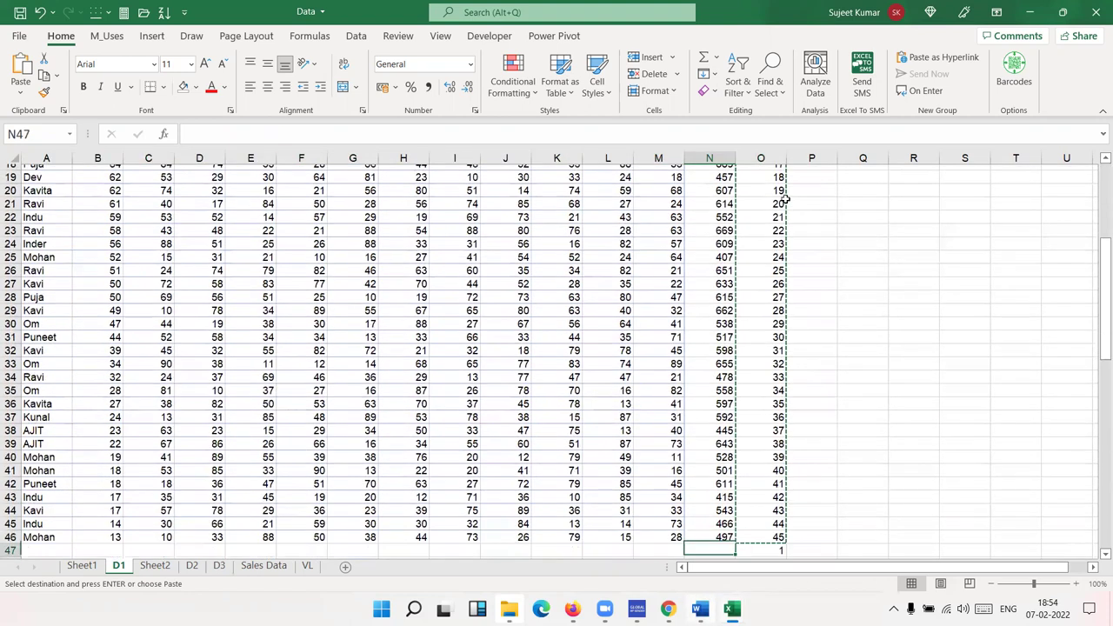
{"action": "key", "text": "Down"}
{"action": "key", "text": "Right"}
{"action": "key", "text": "Up"}
{"action": "key", "text": "shift+Left"}
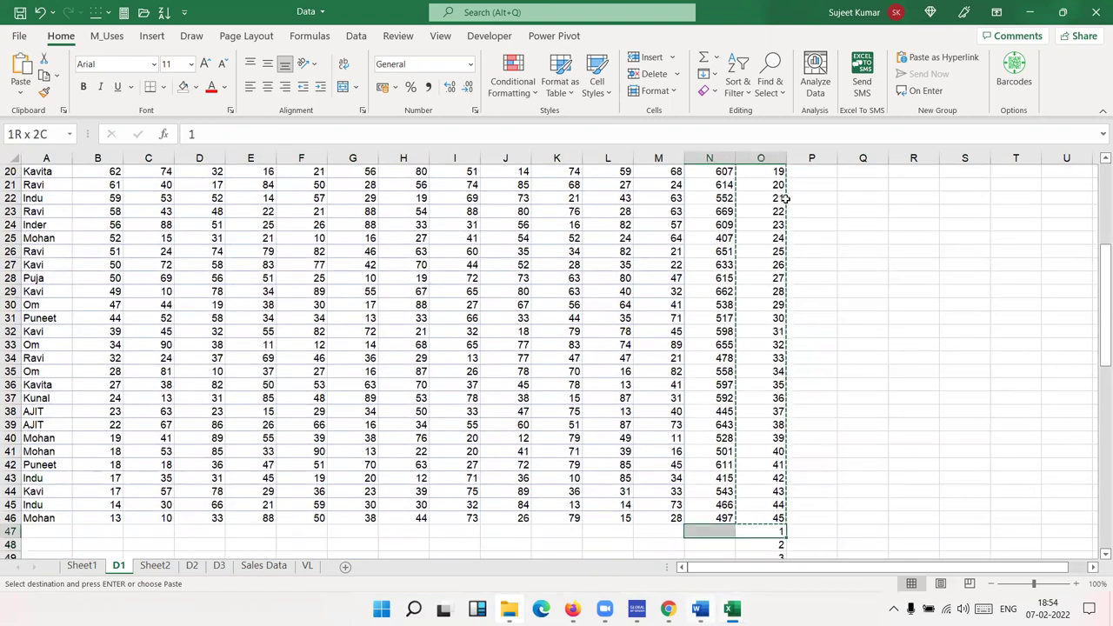
{"action": "key", "text": "ctrl+shift+Left"}
{"action": "key", "text": "ctrl+shift+Right"}
- Select A1:O91, covering the table and both Sr runs, and open Sort & Filter
{"action": "scroll", "coordinate": [785, 199], "scroll_direction": "up", "scroll_amount": 6}
{"action": "left_click", "coordinate": [785, 198]}
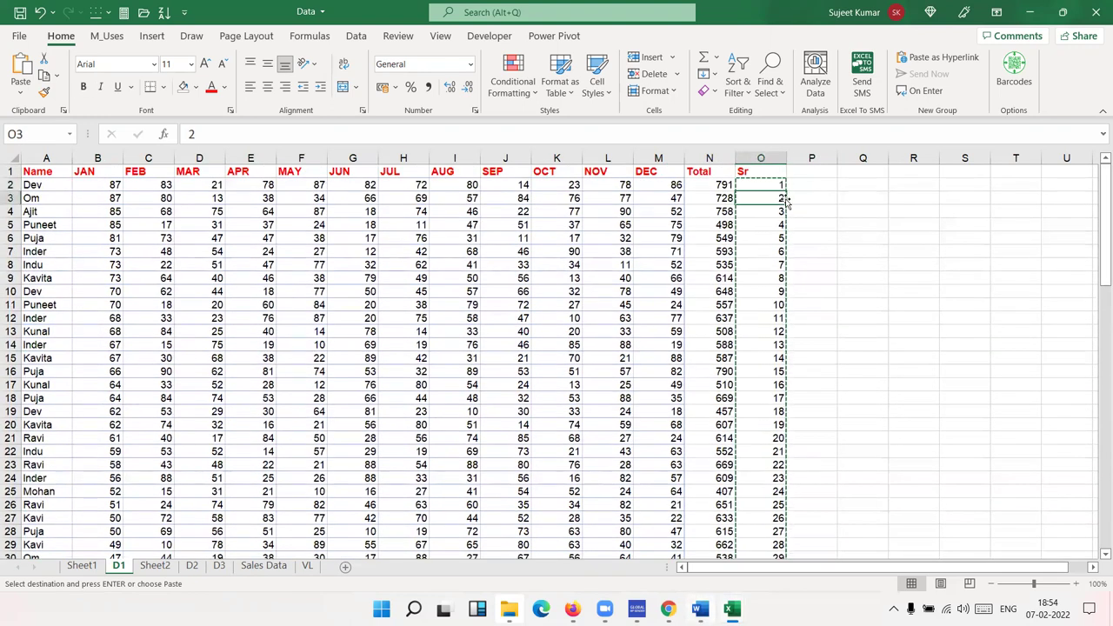
{"action": "key", "text": "Left"}
{"action": "key", "text": "Down"}
{"action": "key", "text": "Down"}
{"action": "key", "text": "Down"}
{"action": "key", "text": "Down"}
{"action": "key", "text": "Down"}
{"action": "key", "text": "Down"}
{"action": "key", "text": "Down"}
{"action": "key", "text": "Up"}
{"action": "key", "text": "Right"}
{"action": "key", "text": "shift+space"}
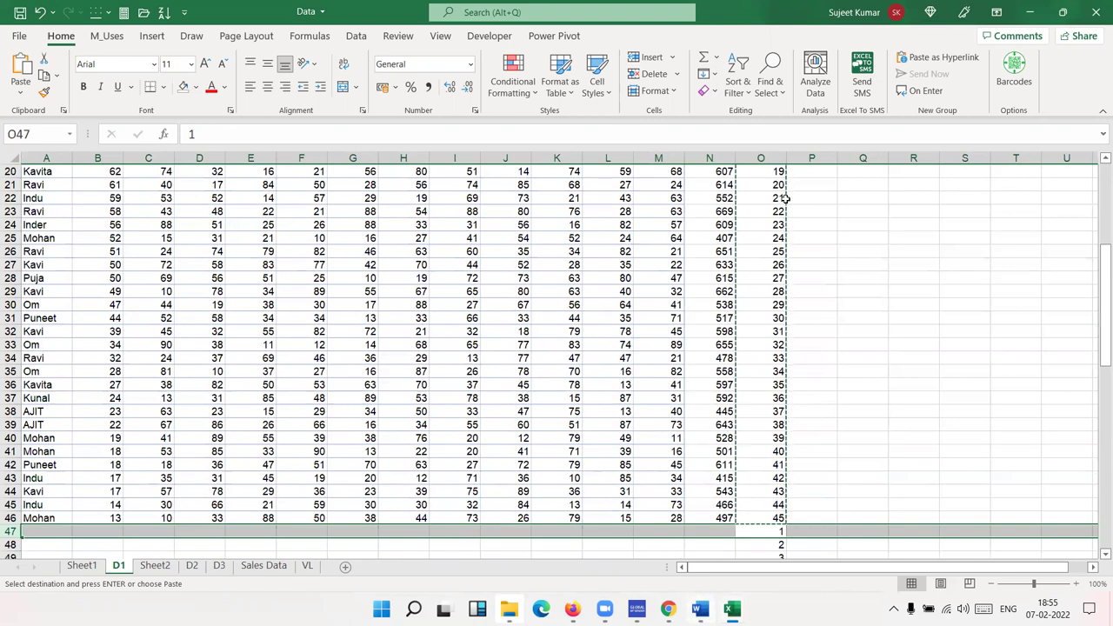
{"action": "key", "text": "ctrl+Up"}
{"action": "key", "text": "ctrl+shift+Down"}
{"action": "key", "text": "ctrl+shift+Left"}
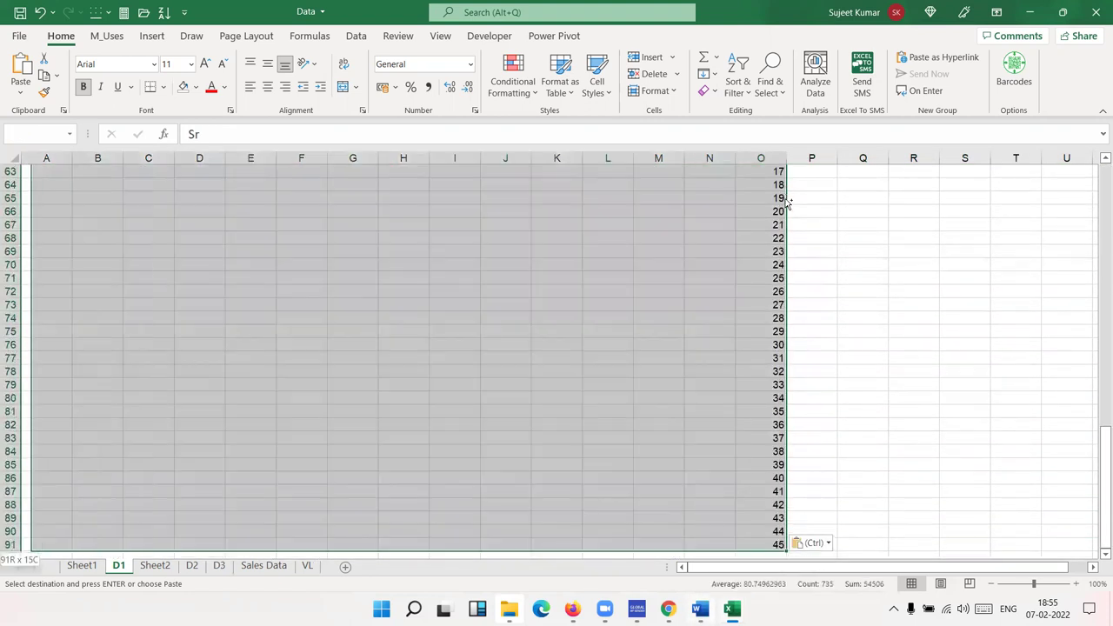
{"action": "key", "text": "ctrl+BackSpace"}
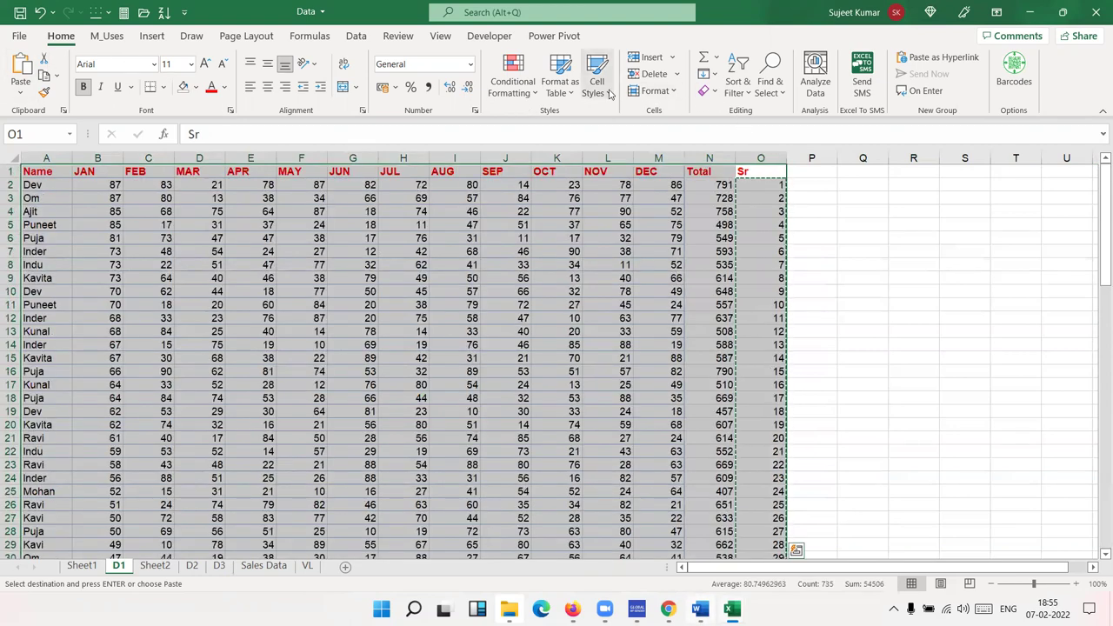
{"action": "left_click", "coordinate": [737, 85]}
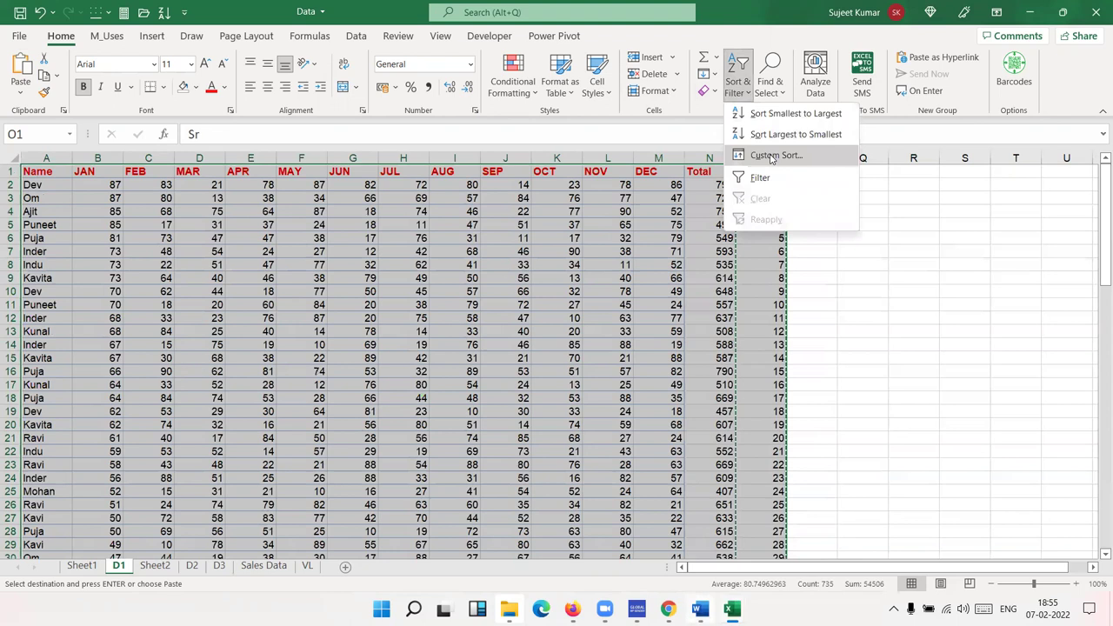
- Custom-sort the range by Sr, Smallest to Largest
{"action": "left_click", "coordinate": [771, 155]}
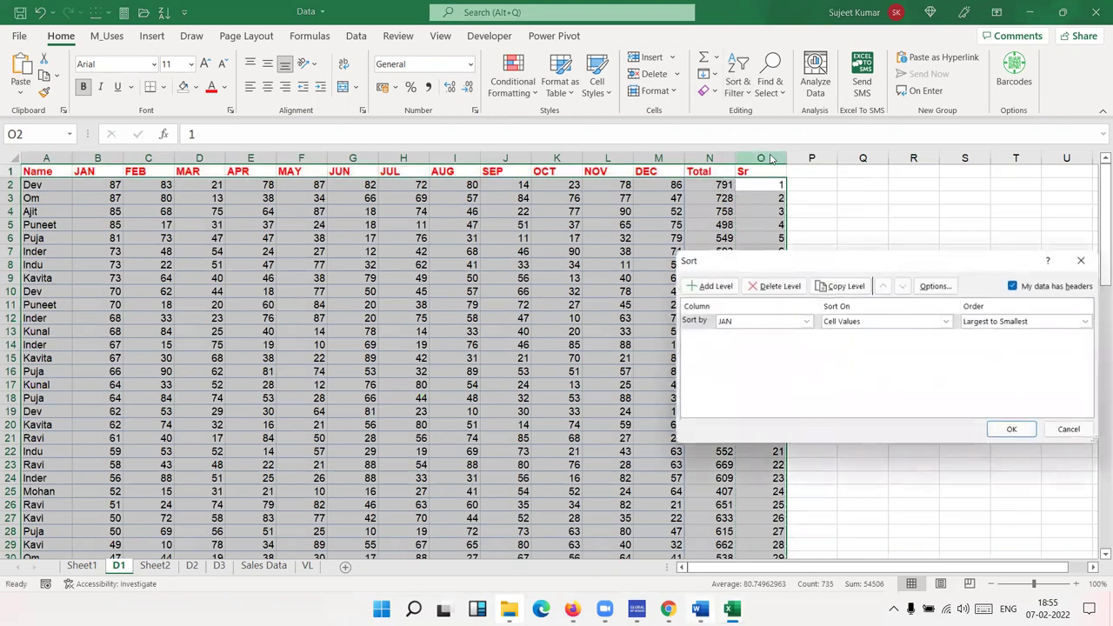
{"action": "left_click", "coordinate": [741, 325]}
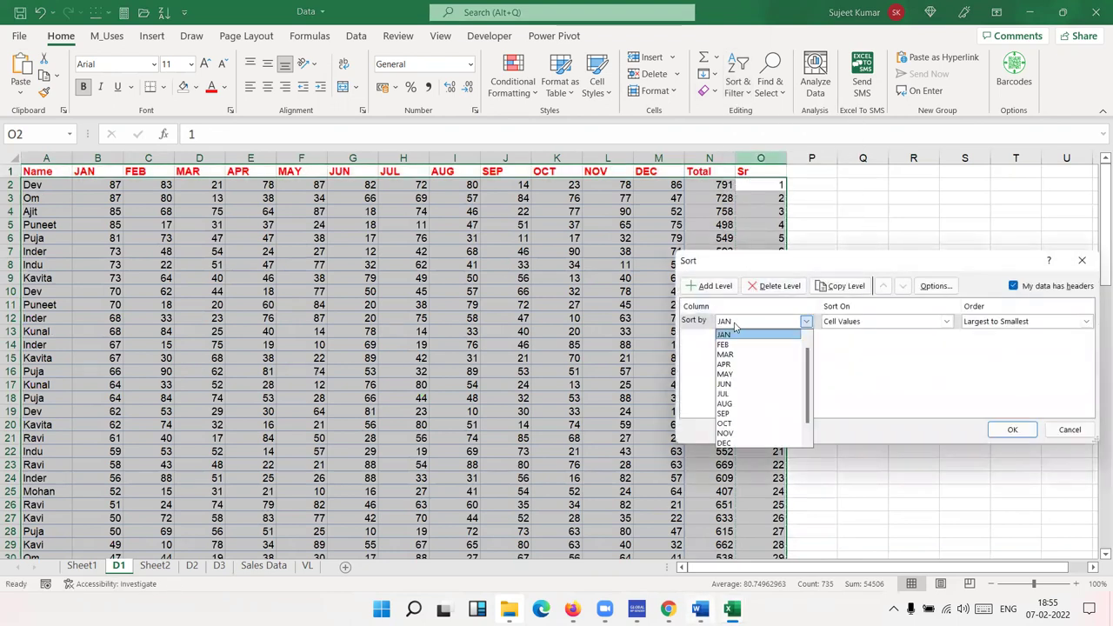
{"action": "left_click", "coordinate": [745, 444]}
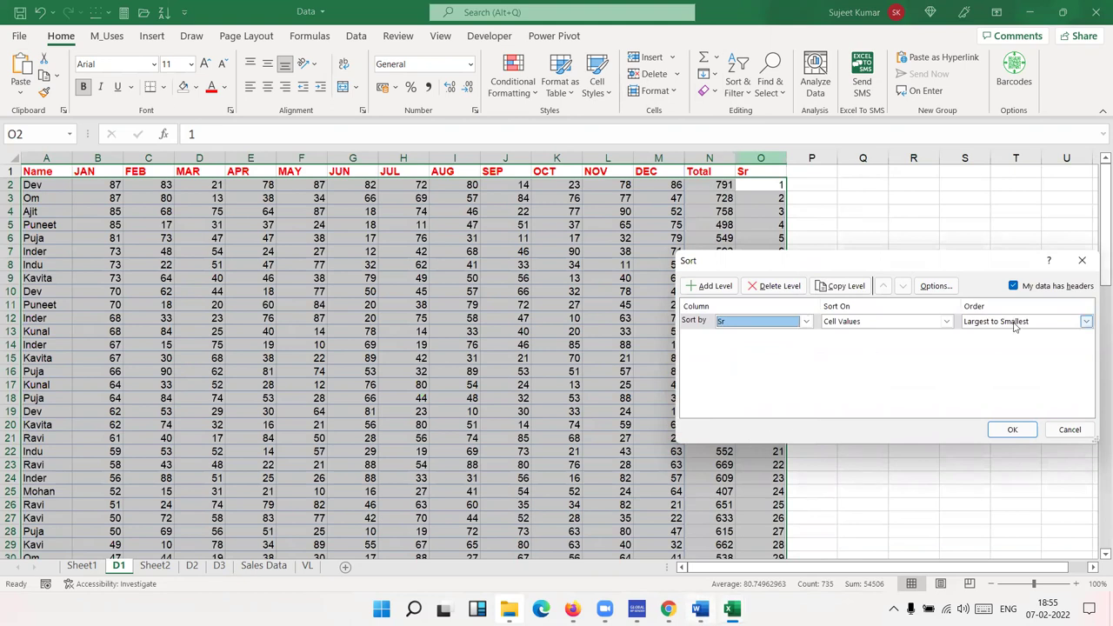
{"action": "left_click", "coordinate": [997, 323]}
{"action": "left_click", "coordinate": [996, 334]}
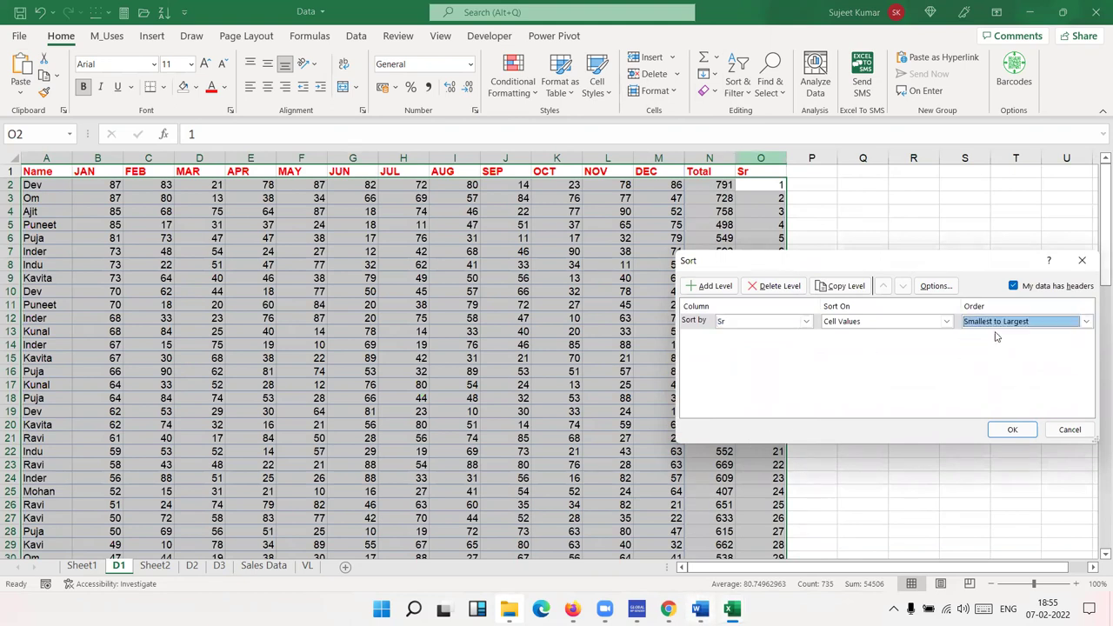
{"action": "left_click", "coordinate": [1012, 430]}
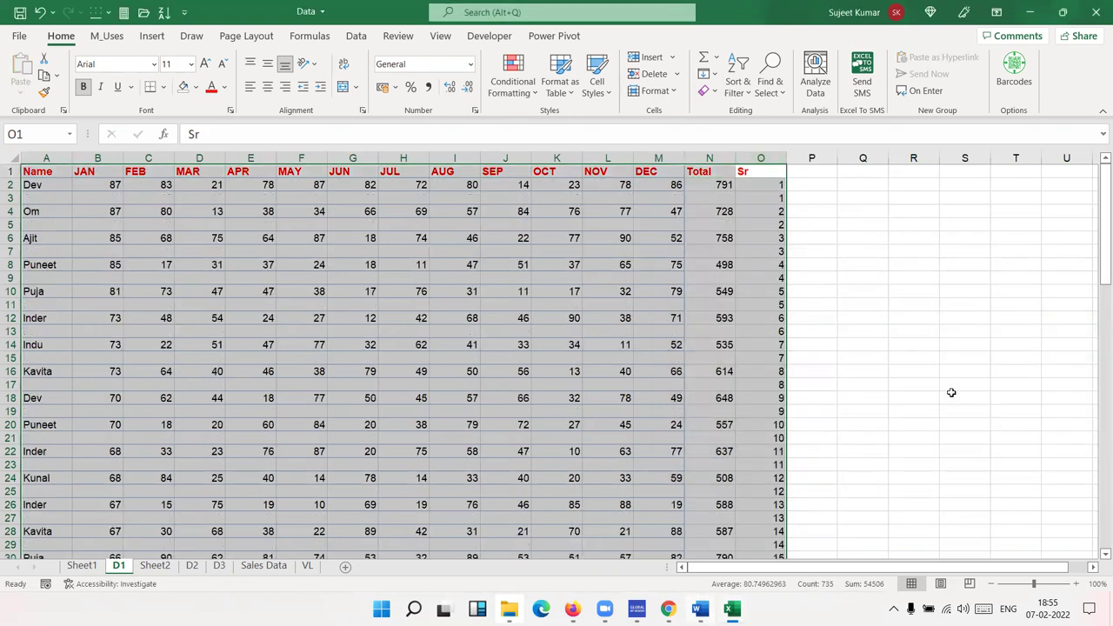
- Select column O and delete its Sr helper numbers
{"action": "left_click_drag", "start_coordinate": [780, 202], "coordinate": [35, 201]}
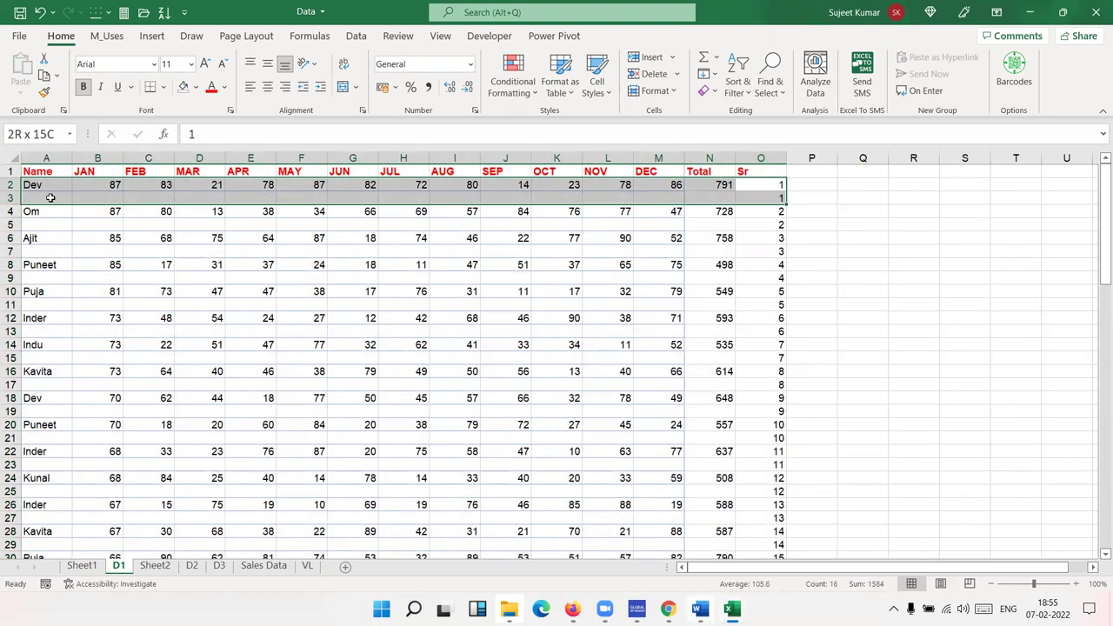
{"action": "left_click_drag", "start_coordinate": [769, 213], "coordinate": [769, 227]}
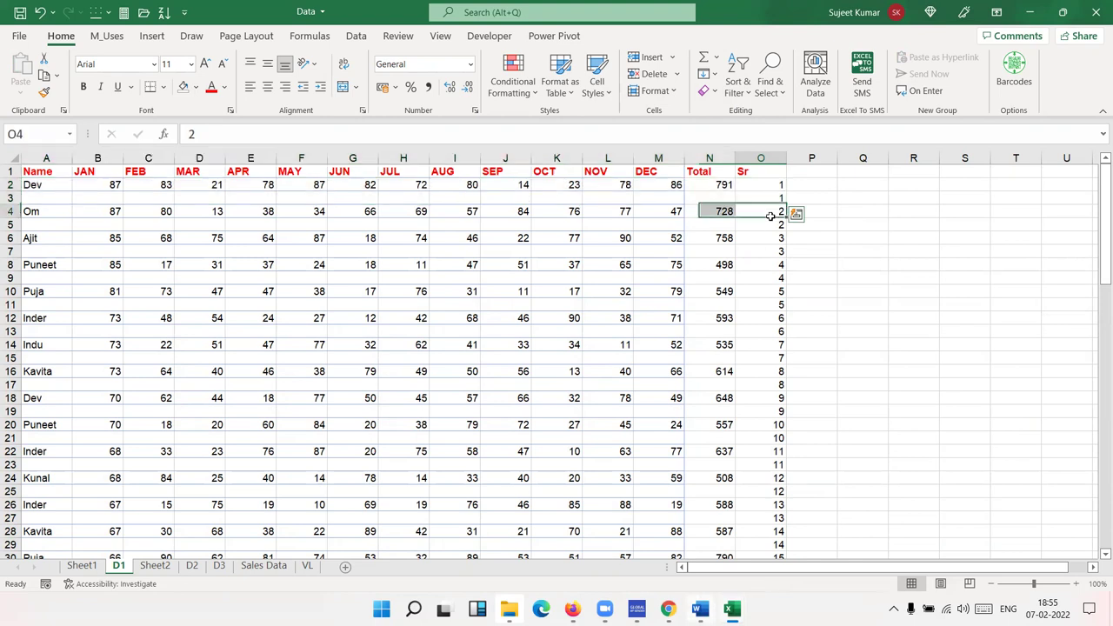
{"action": "left_click", "coordinate": [761, 163]}
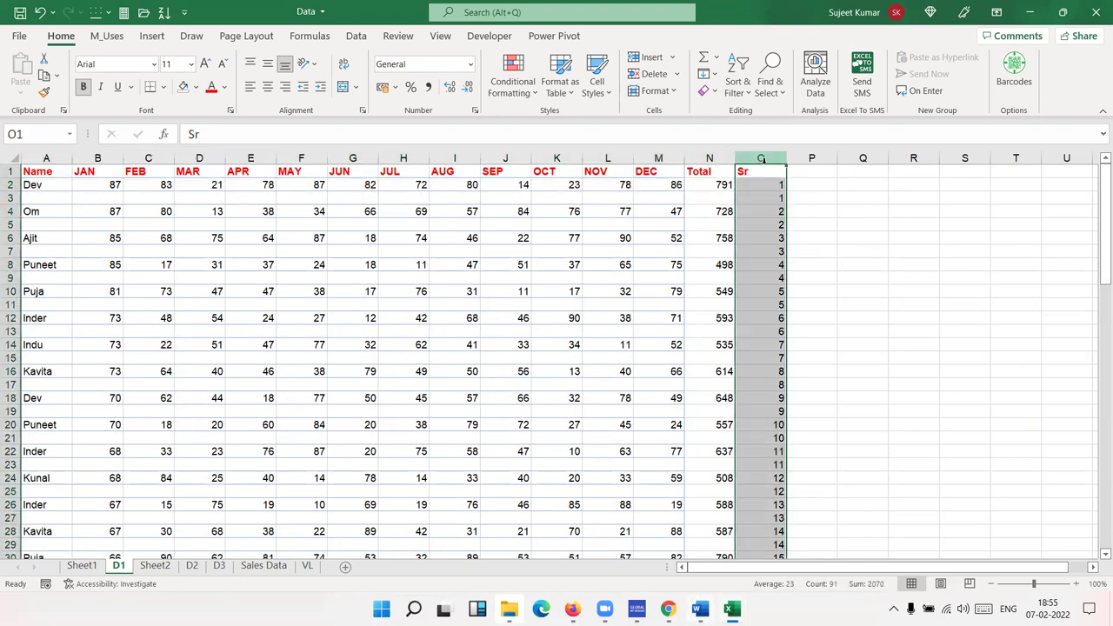
{"action": "key", "text": "Delete"}
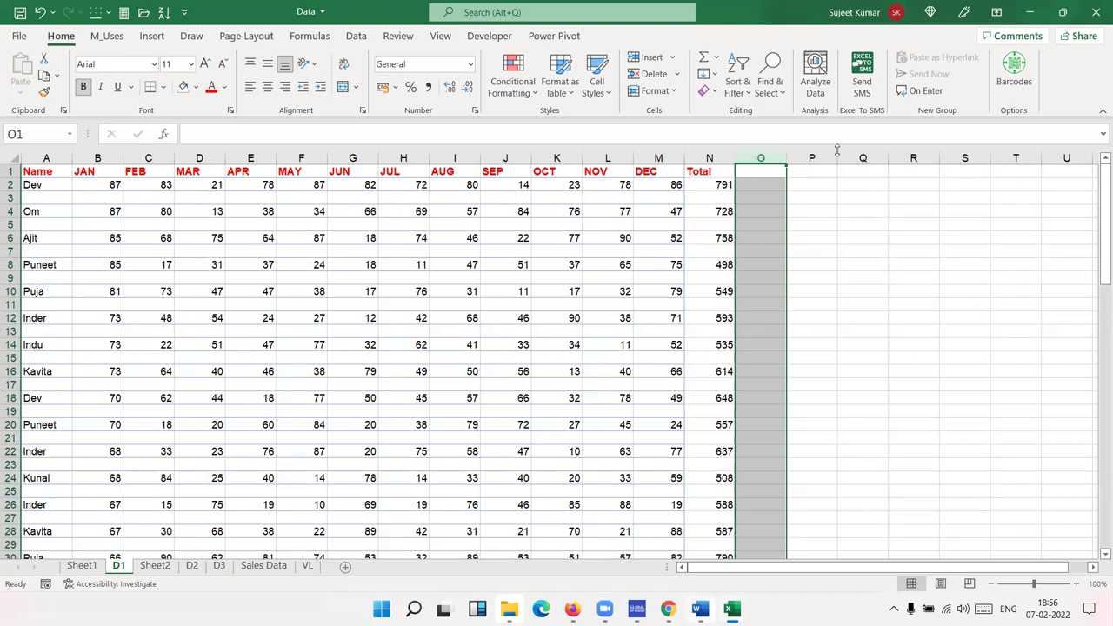
- Select A1:N90, the full table including the blank spacer rows
{"action": "key", "text": "Left"}
{"action": "key", "text": "ctrl+Home"}
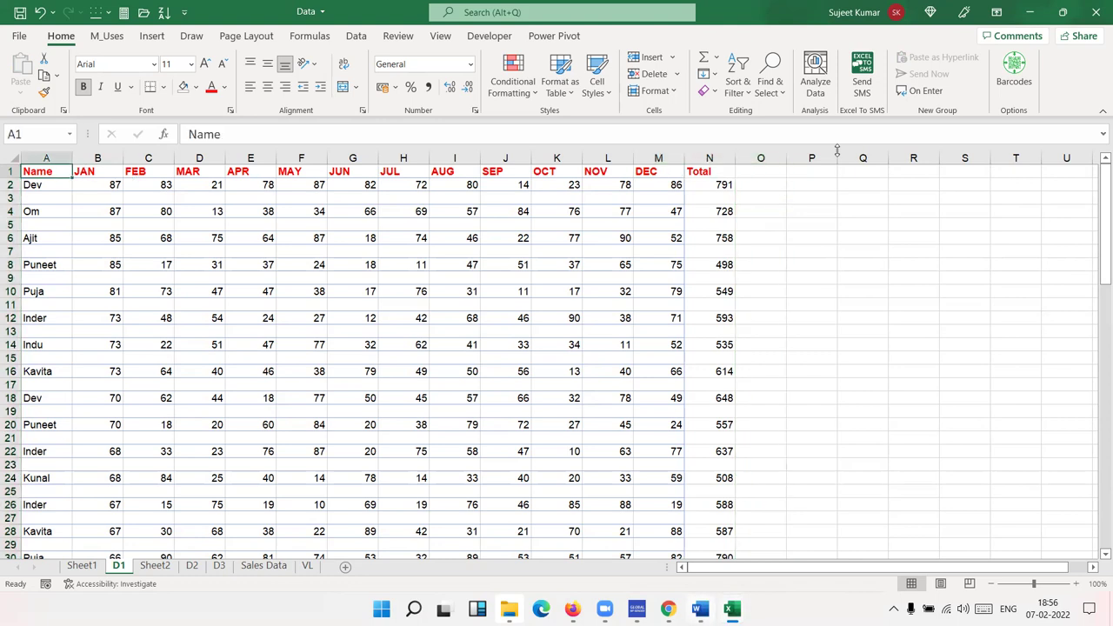
{"action": "key", "text": "ctrl+shift+Right"}
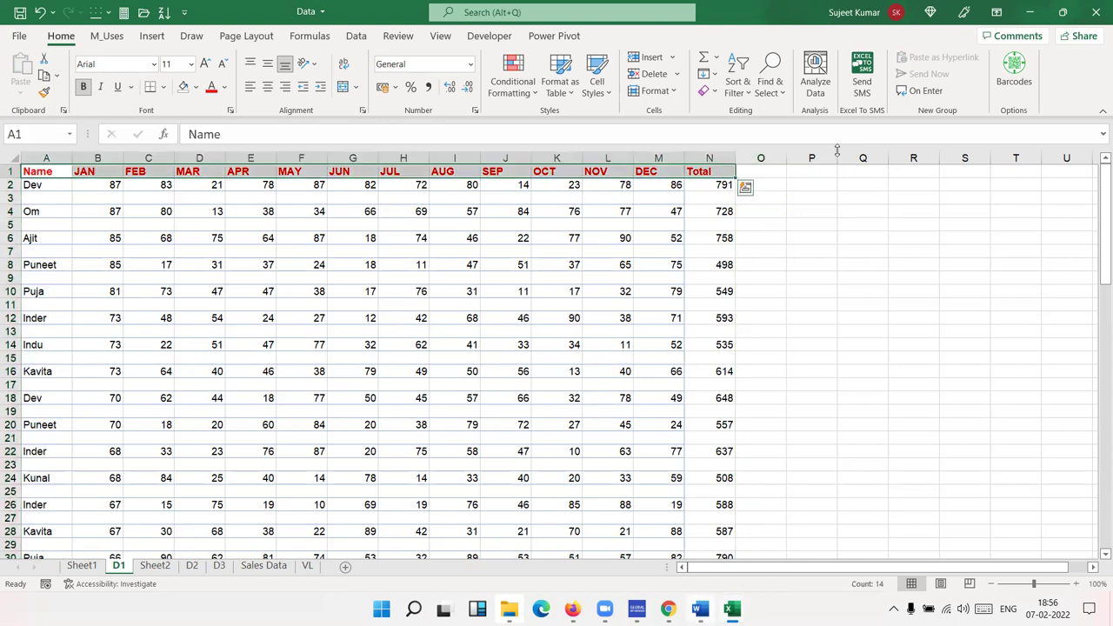
{"action": "left_click", "coordinate": [56, 172]}
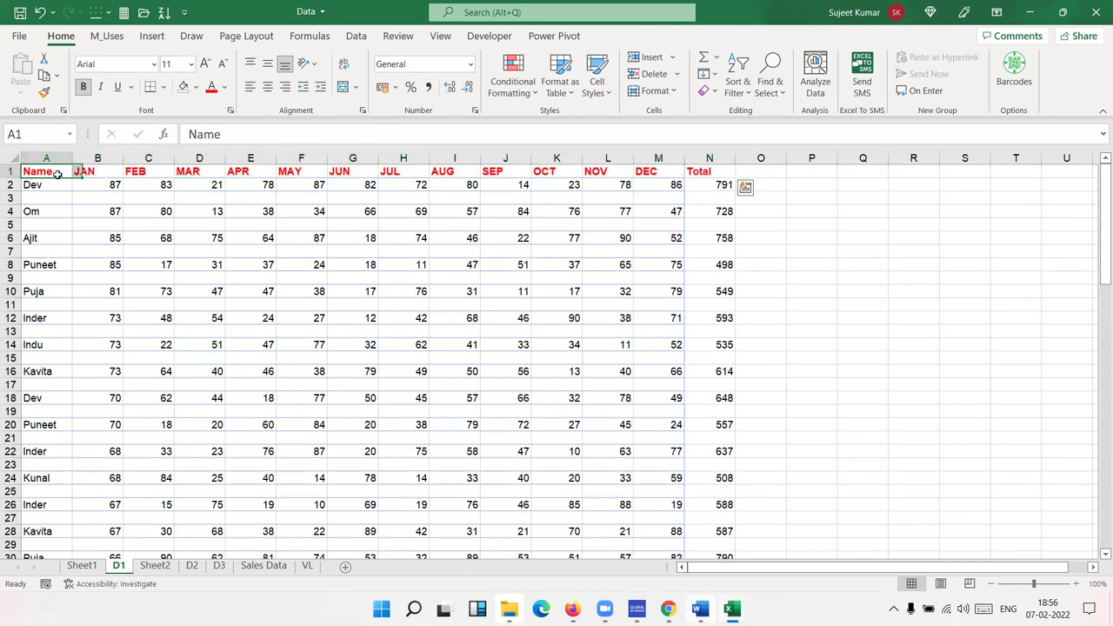
{"action": "scroll", "coordinate": [687, 296], "scroll_direction": "down", "scroll_amount": 20}
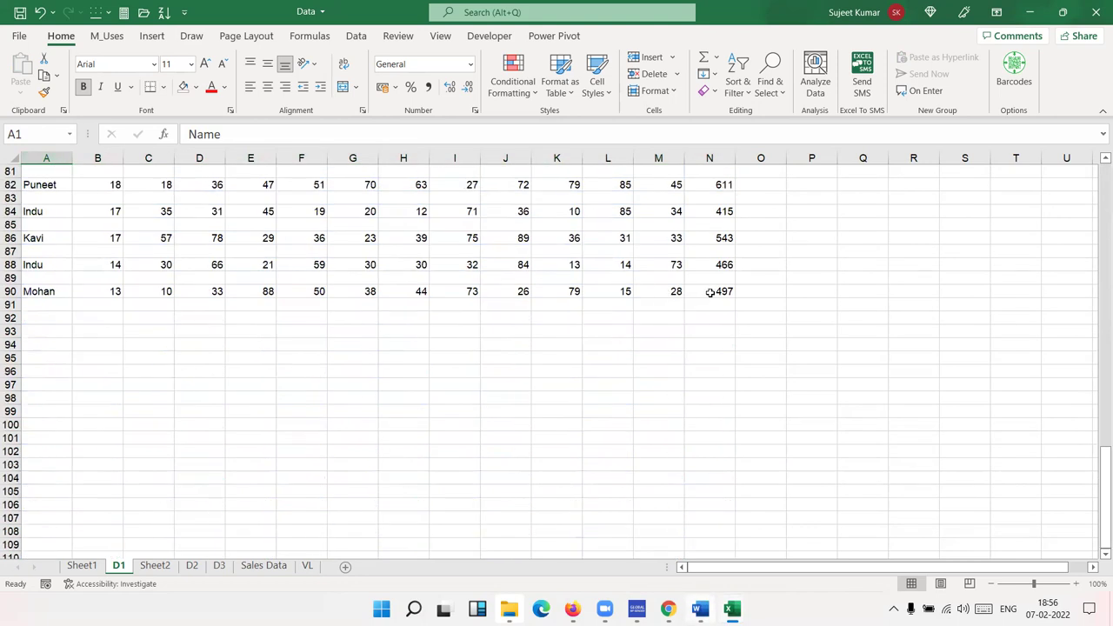
{"action": "left_click", "coordinate": [720, 293], "text": "shift"}
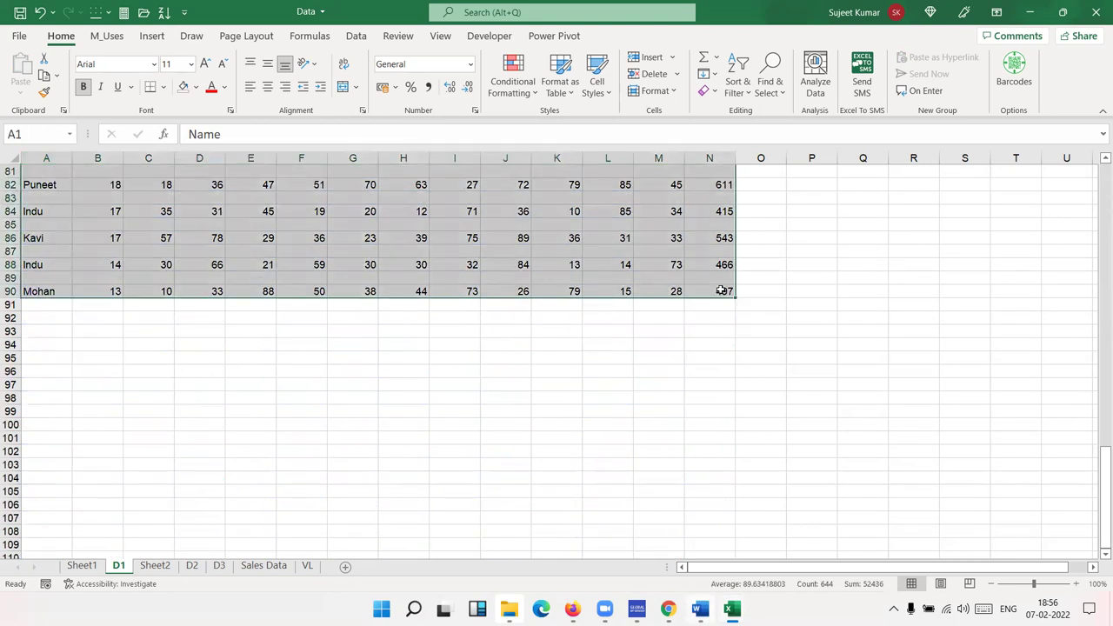
{"action": "scroll", "coordinate": [748, 281], "scroll_direction": "up", "scroll_amount": 20}
{"action": "scroll", "coordinate": [749, 283], "scroll_direction": "up", "scroll_amount": 7}
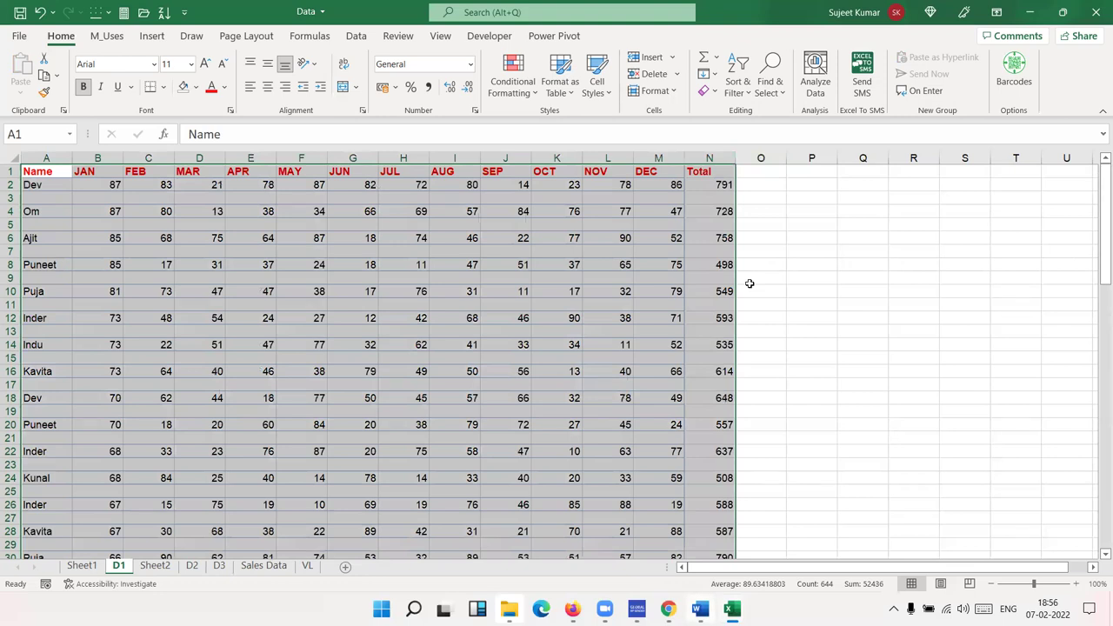
- Custom-sort the selected range by the Name column
{"action": "left_click", "coordinate": [735, 87]}
{"action": "left_click", "coordinate": [758, 154]}
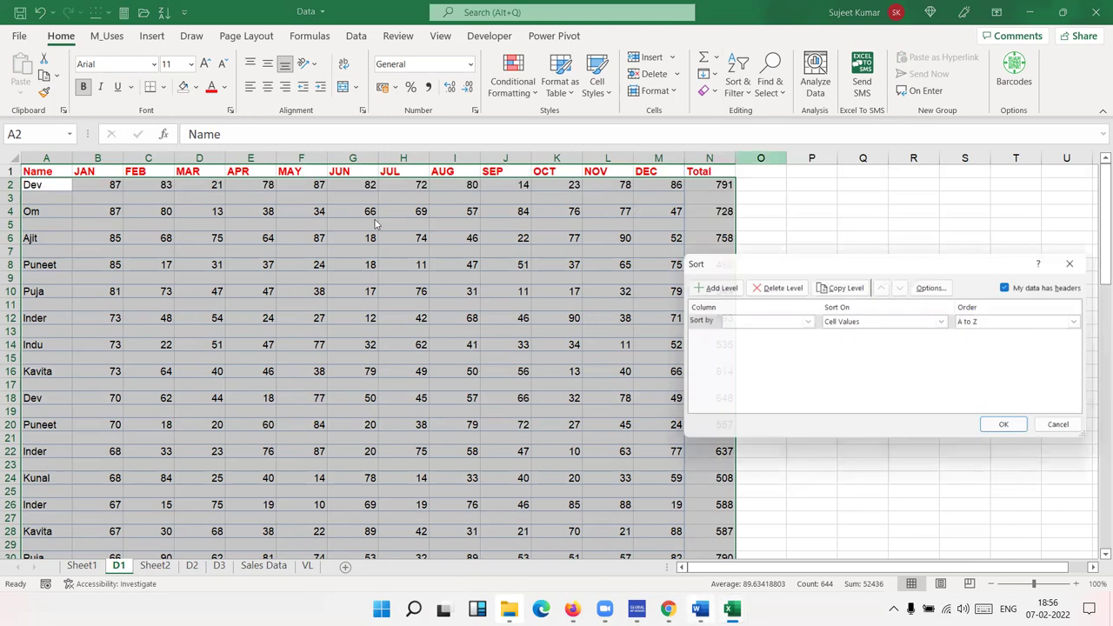
{"action": "left_click", "coordinate": [739, 321]}
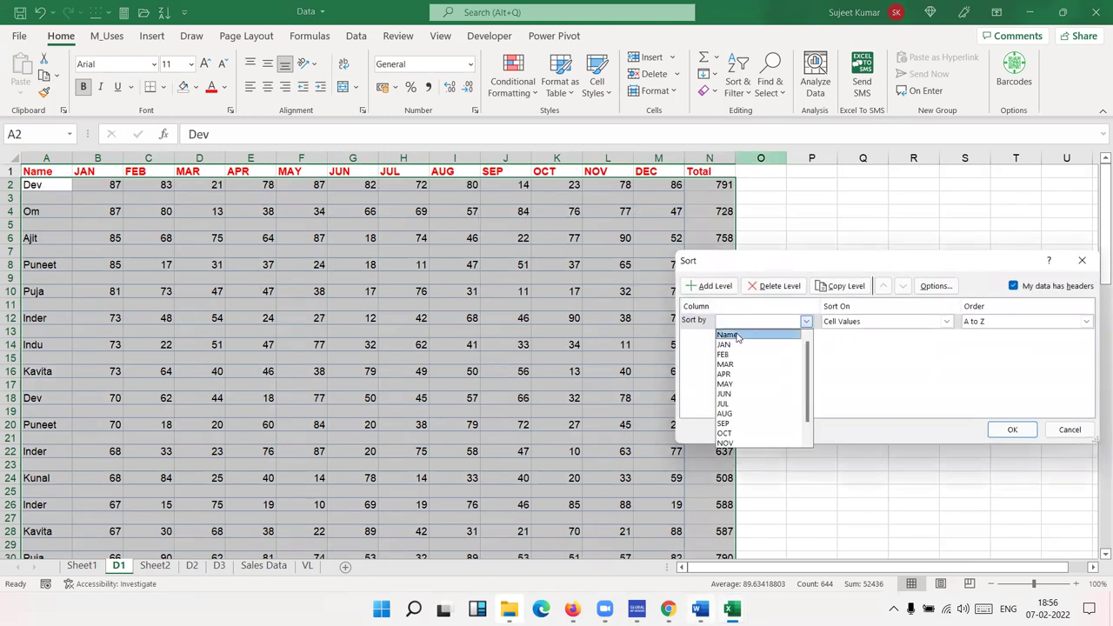
{"action": "left_click", "coordinate": [737, 336]}
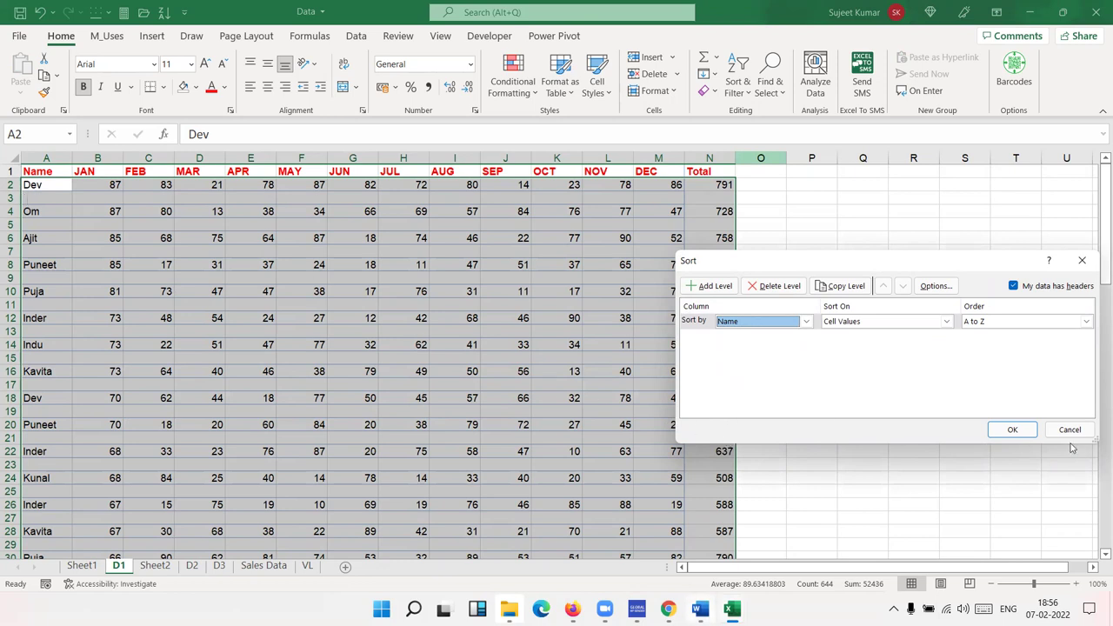
{"action": "left_click", "coordinate": [1011, 429]}
- Undo the Name sort, restoring the Dev, Om, Ajit order, and return to A1
{"action": "scroll", "coordinate": [1004, 399], "scroll_direction": "down", "scroll_amount": 2}
{"action": "scroll", "coordinate": [1005, 399], "scroll_direction": "down", "scroll_amount": 18}
{"action": "scroll", "coordinate": [1004, 398], "scroll_direction": "up", "scroll_amount": 7}
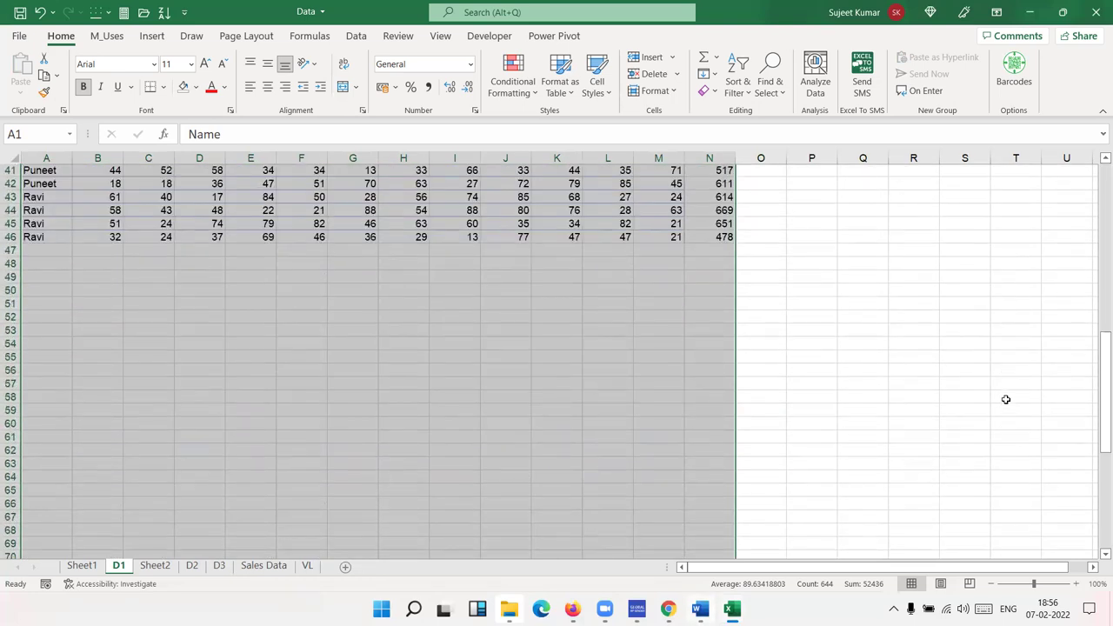
{"action": "scroll", "coordinate": [1004, 399], "scroll_direction": "up", "scroll_amount": 2}
{"action": "scroll", "coordinate": [1004, 398], "scroll_direction": "up", "scroll_amount": 10}
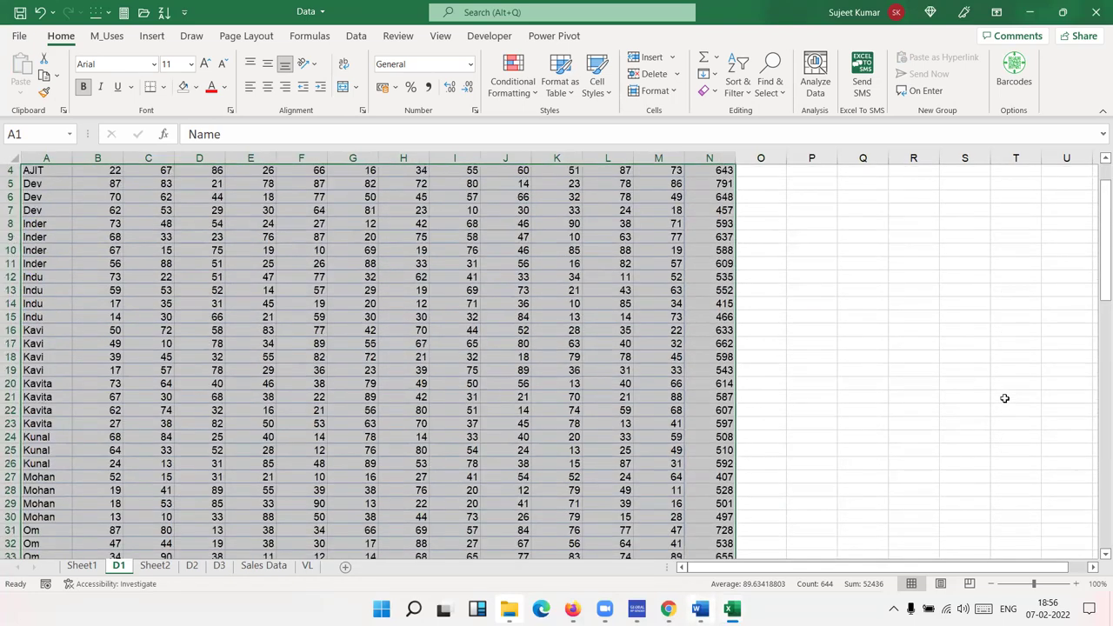
{"action": "scroll", "coordinate": [1002, 397], "scroll_direction": "up", "scroll_amount": 1}
{"action": "key", "text": "ctrl+z"}
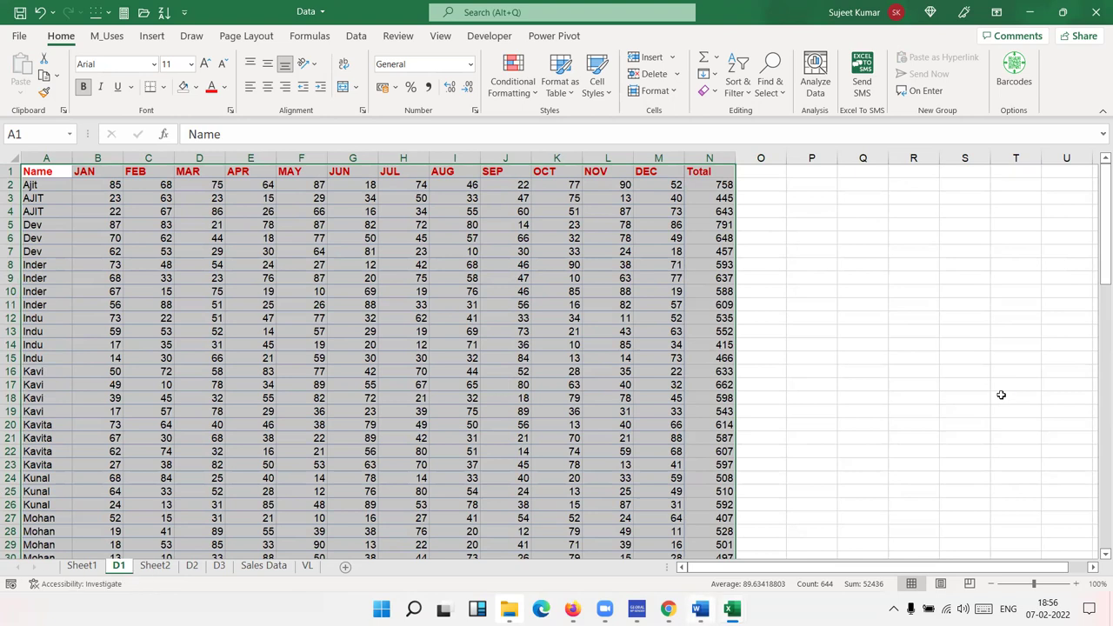
{"action": "key", "text": "ctrl+Home"}
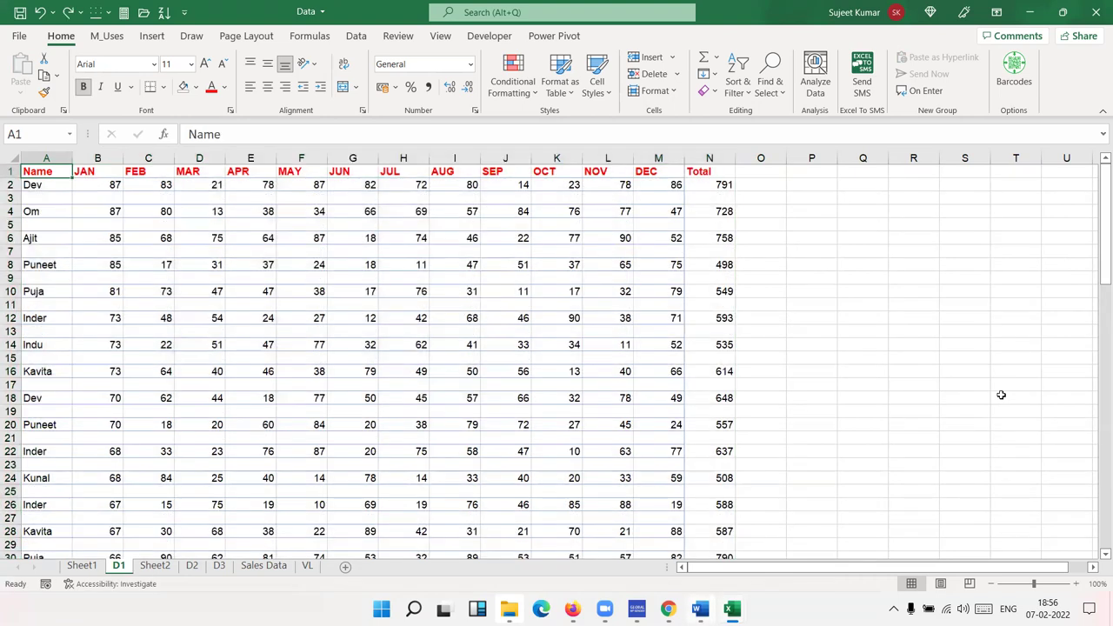
- Extend the selection over the whole sales table through N91
{"action": "scroll", "coordinate": [956, 426], "scroll_direction": "down", "scroll_amount": 16}
{"action": "scroll", "coordinate": [869, 430], "scroll_direction": "down", "scroll_amount": 11}
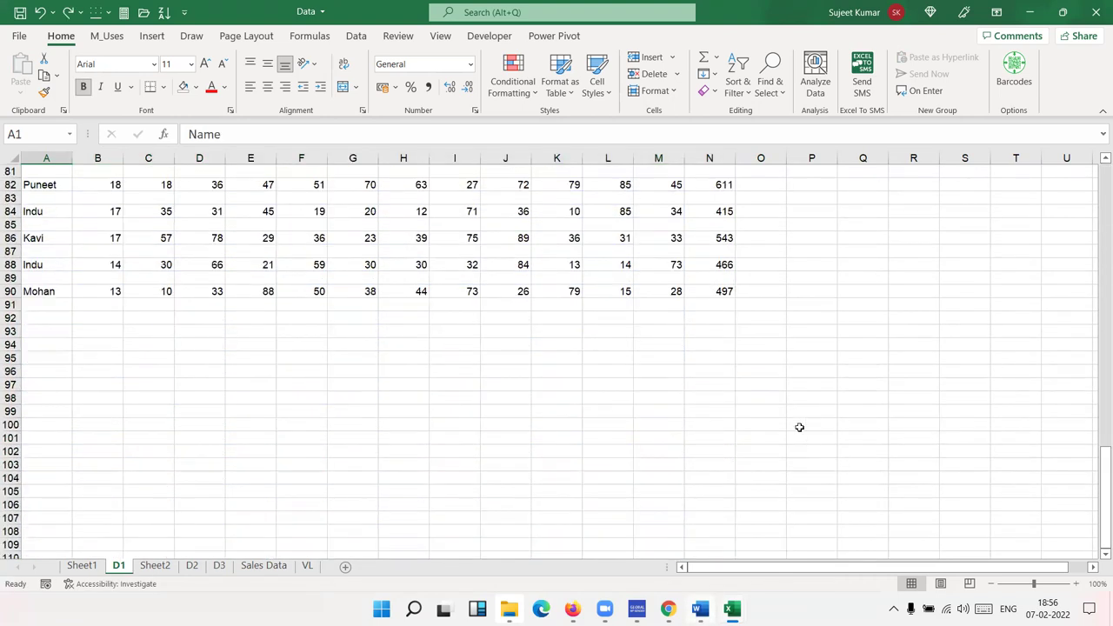
{"action": "left_click", "coordinate": [724, 296], "text": "shift"}
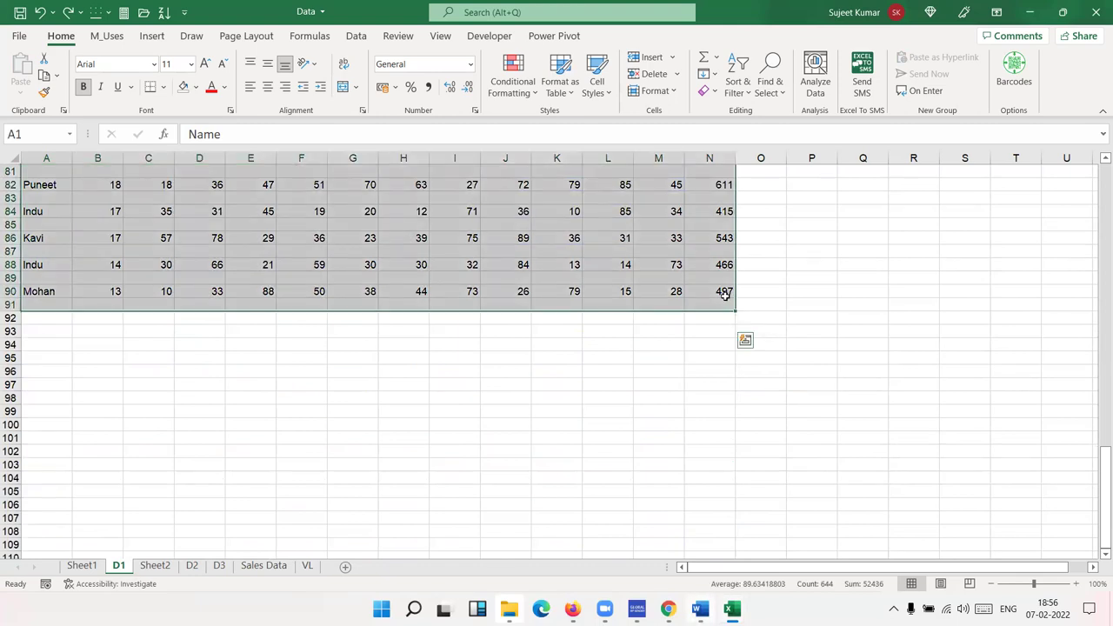
{"action": "scroll", "coordinate": [722, 292], "scroll_direction": "up", "scroll_amount": 3}
{"action": "scroll", "coordinate": [722, 292], "scroll_direction": "up", "scroll_amount": 20}
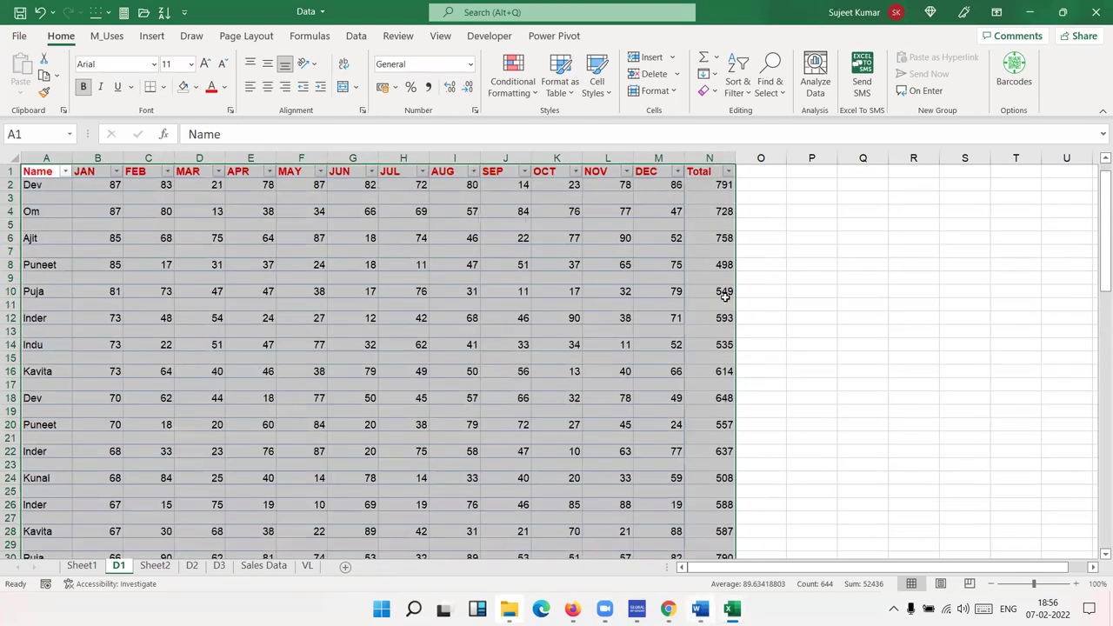
- Filter JAN to (Blanks) only, leaving 45 of 90 records, then select B13:D31
{"action": "left_click", "coordinate": [116, 171]}
{"action": "left_click", "coordinate": [61, 343]}
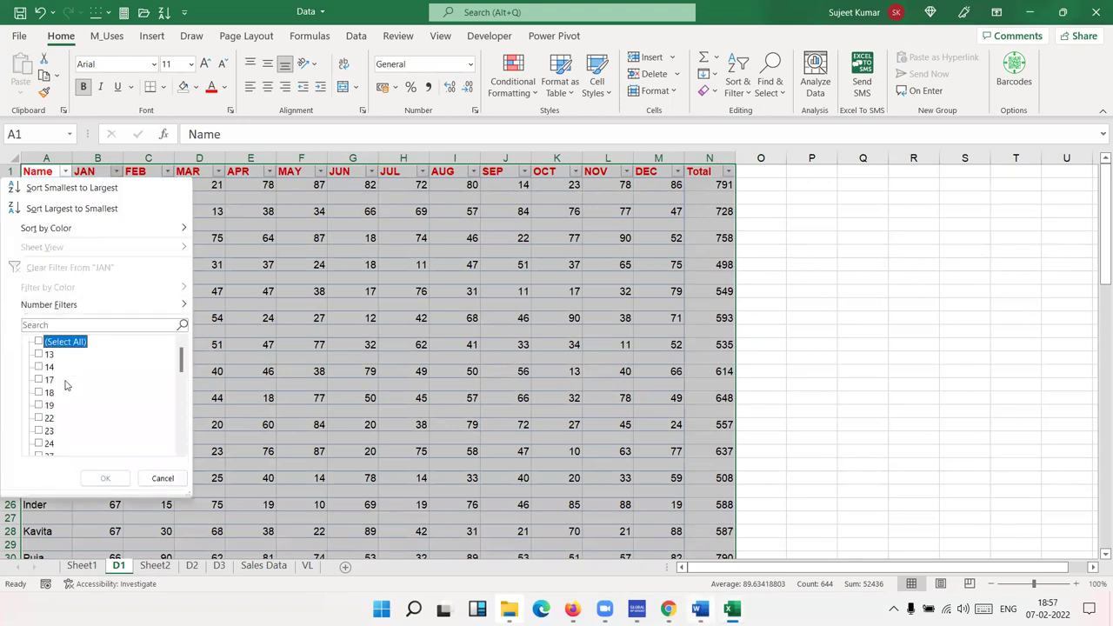
{"action": "scroll", "coordinate": [52, 449], "scroll_direction": "down", "scroll_amount": 5}
{"action": "left_click", "coordinate": [51, 447]}
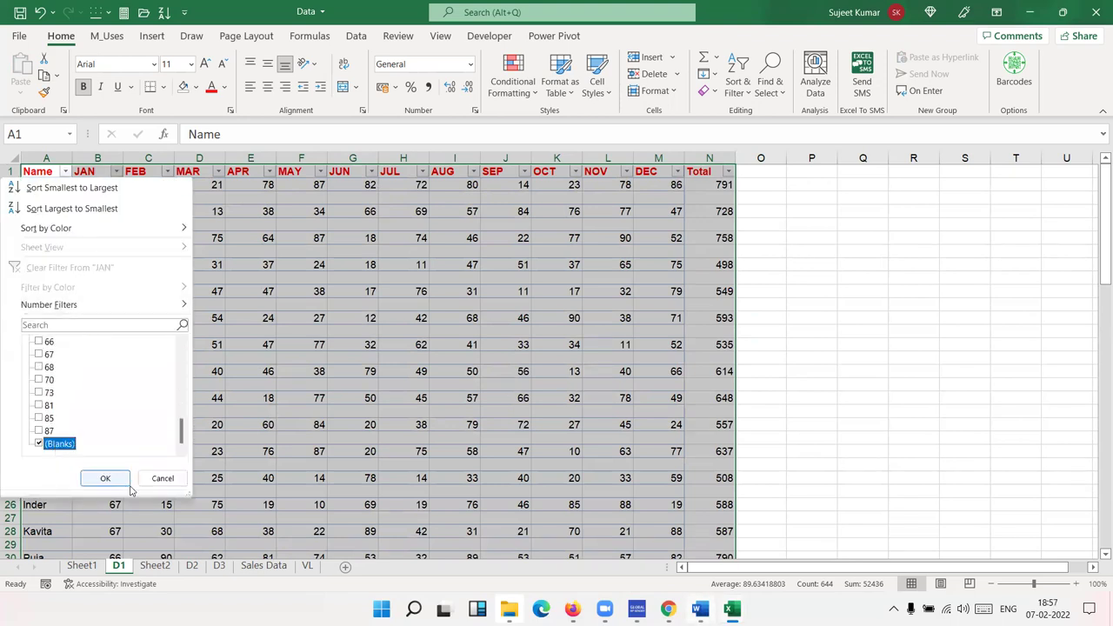
{"action": "left_click", "coordinate": [106, 478]}
{"action": "left_click_drag", "start_coordinate": [76, 251], "coordinate": [195, 372]}
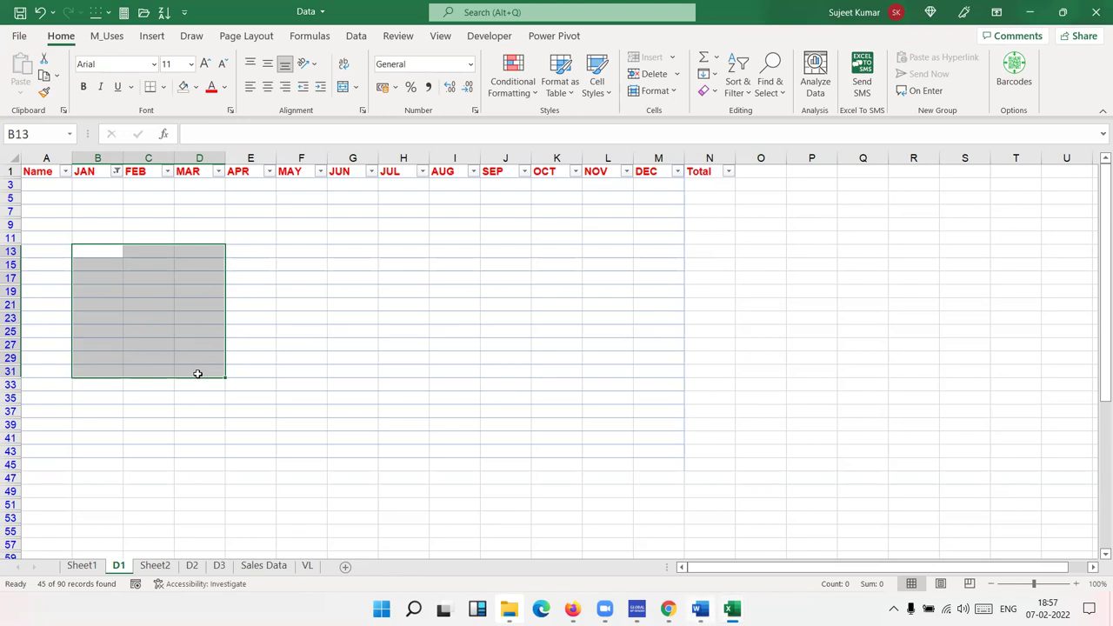
- Turn off the JAN filter so all 90 rows return, then select the data range from A1
{"action": "key", "text": "ctrl+t"}
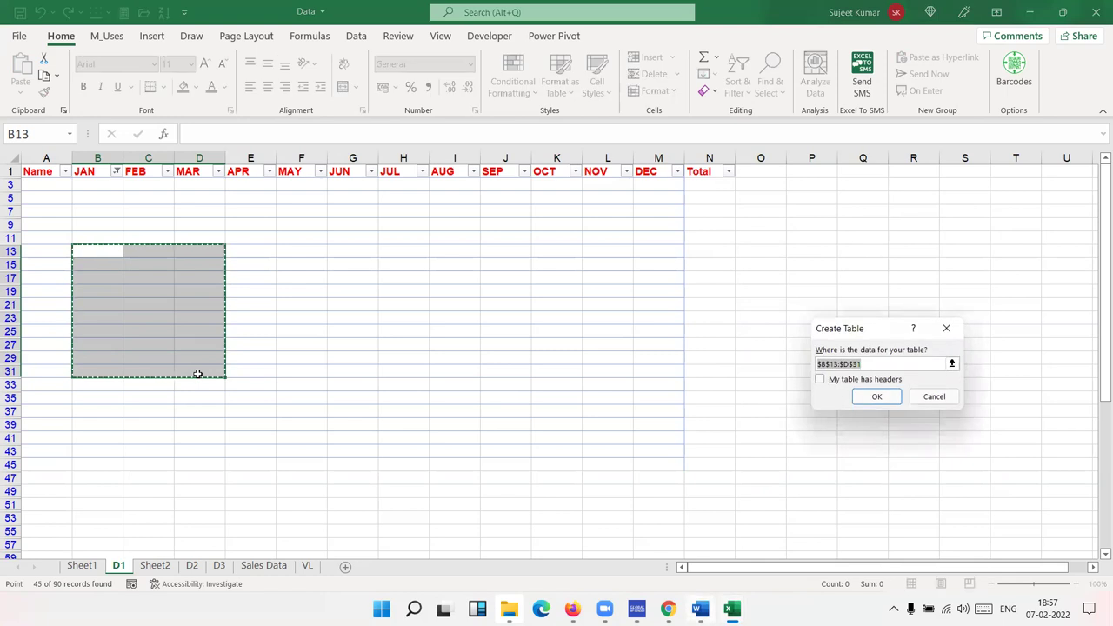
{"action": "key", "text": "Escape"}
{"action": "key", "text": "ctrl+z"}
{"action": "key", "text": "Up"}
{"action": "key", "text": "Up"}
{"action": "key", "text": "Up"}
{"action": "key", "text": "Up"}
{"action": "key", "text": "Up"}
{"action": "key", "text": "Up"}
{"action": "key", "text": "Up"}
{"action": "key", "text": "Up"}
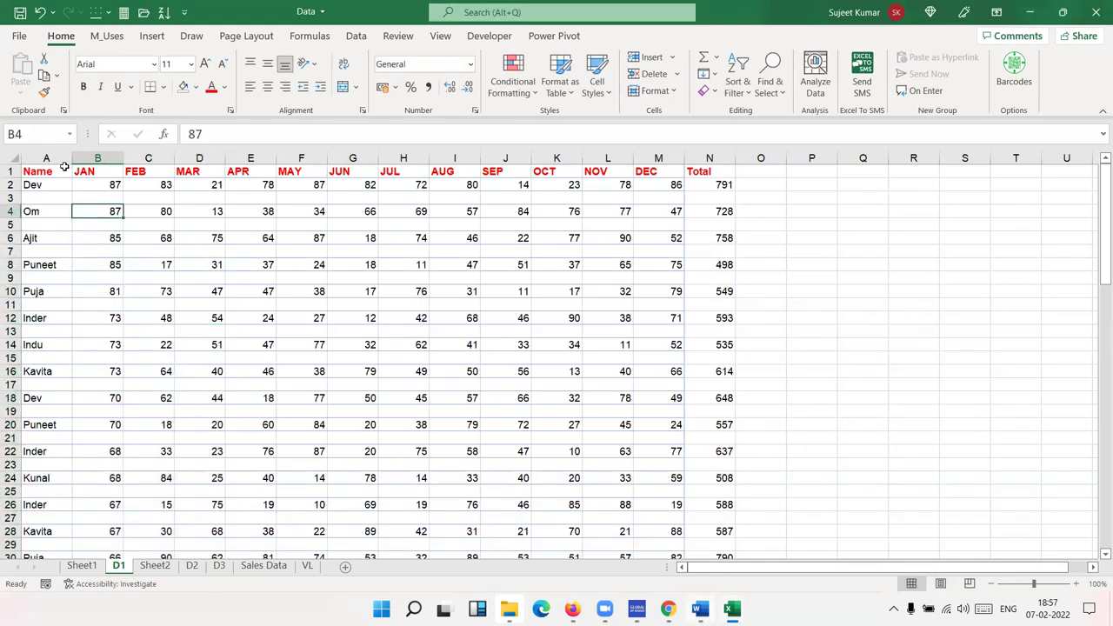
{"action": "left_click", "coordinate": [54, 174]}
{"action": "scroll", "coordinate": [320, 342], "scroll_direction": "down", "scroll_amount": 20}
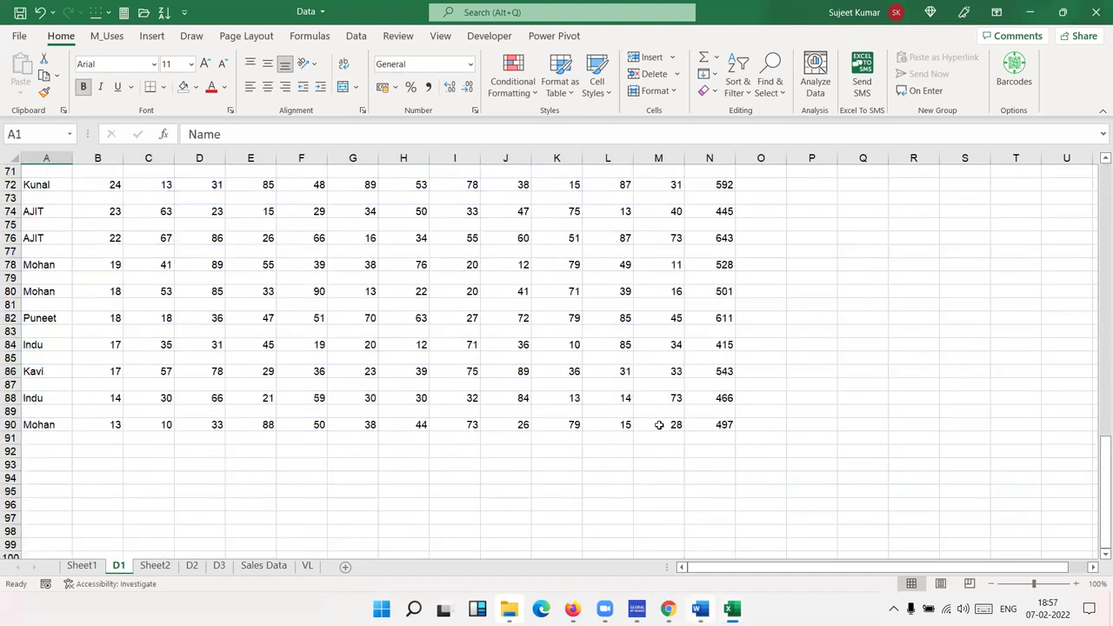
{"action": "key", "text": "ctrl+a"}
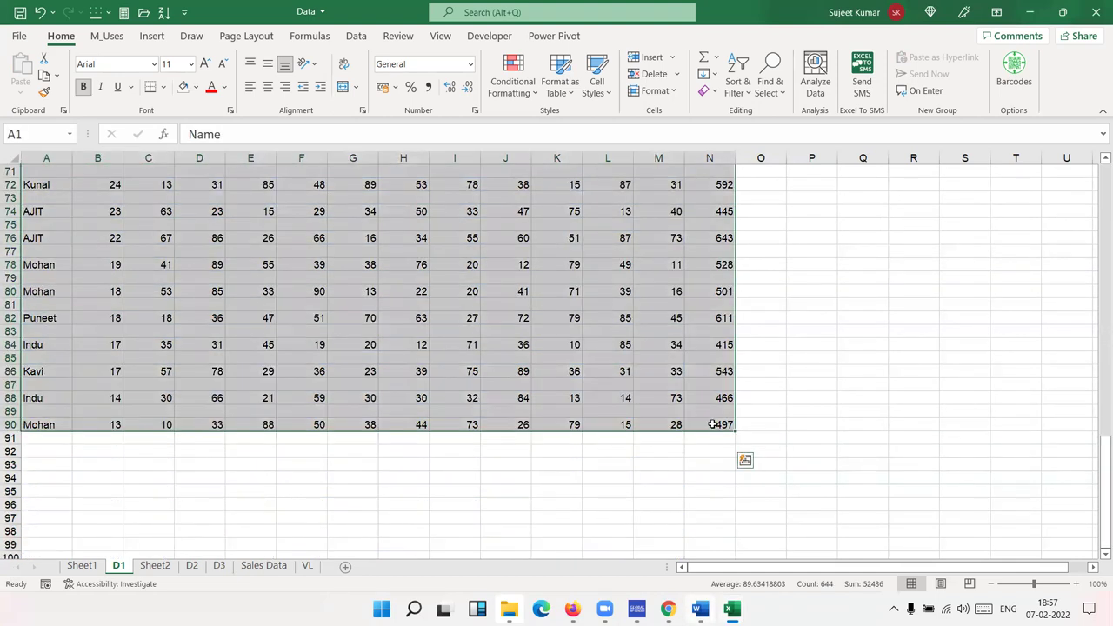
{"action": "scroll", "coordinate": [714, 422], "scroll_direction": "up", "scroll_amount": 13}
{"action": "scroll", "coordinate": [724, 397], "scroll_direction": "up", "scroll_amount": 10}
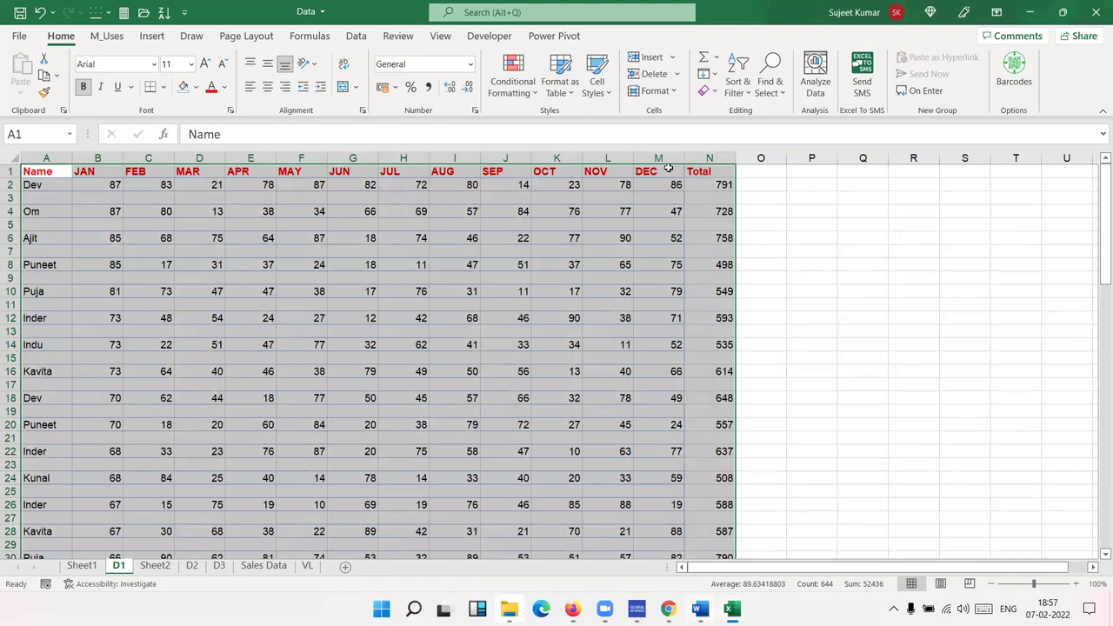
- Custom-sort the table by Name, A to Z, gathering the blank rows at the bottom
{"action": "left_click", "coordinate": [734, 97]}
{"action": "left_click", "coordinate": [776, 155]}
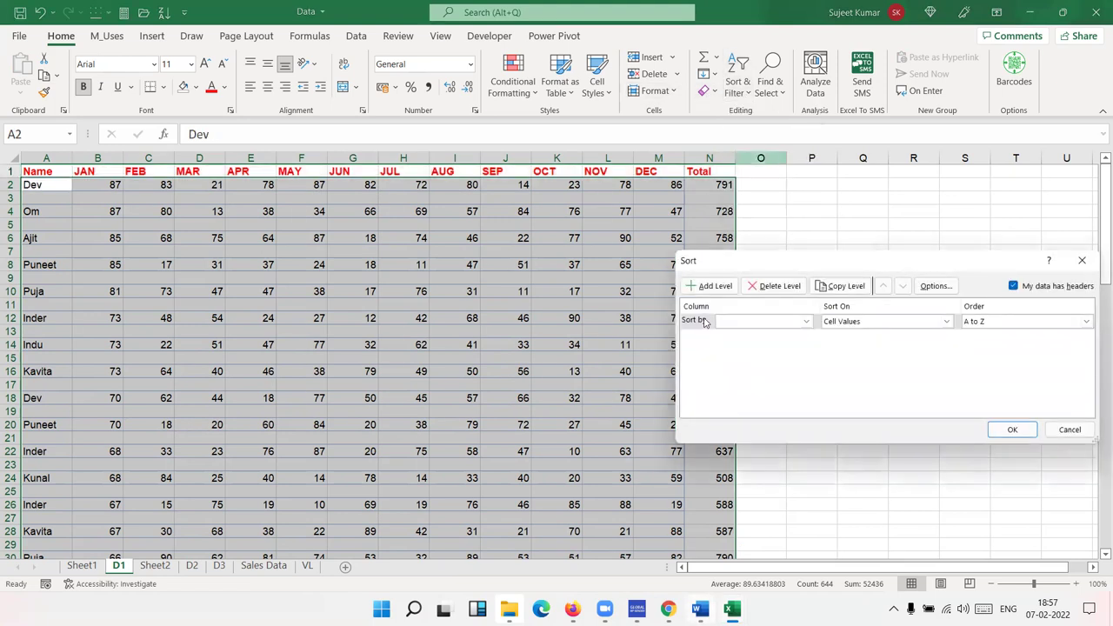
{"action": "left_click", "coordinate": [732, 326]}
{"action": "left_click", "coordinate": [733, 334]}
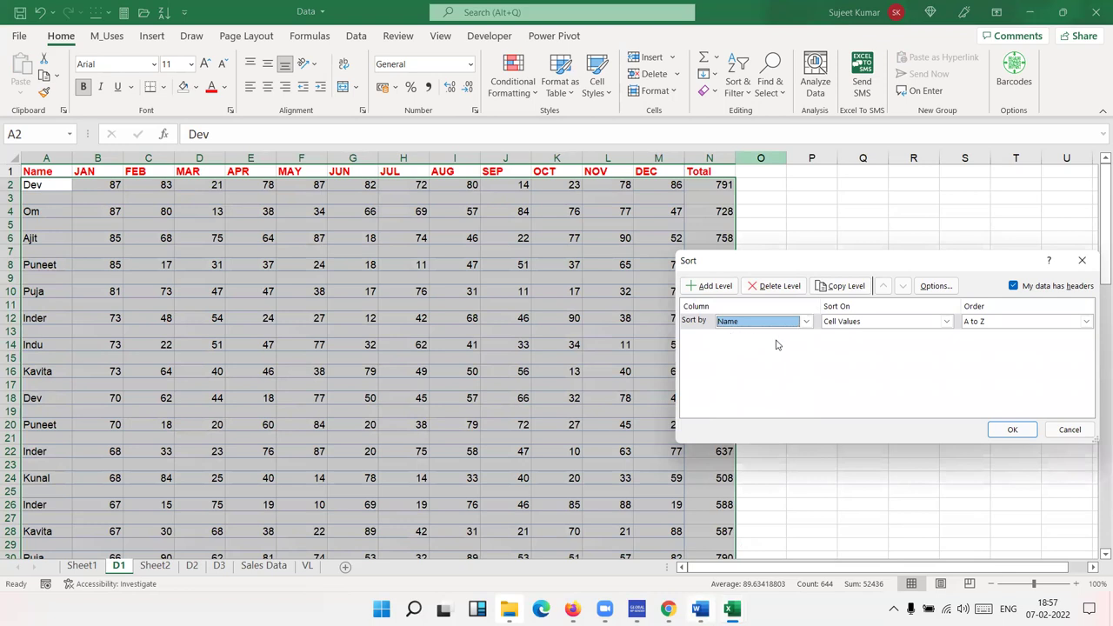
{"action": "left_click", "coordinate": [1010, 429]}
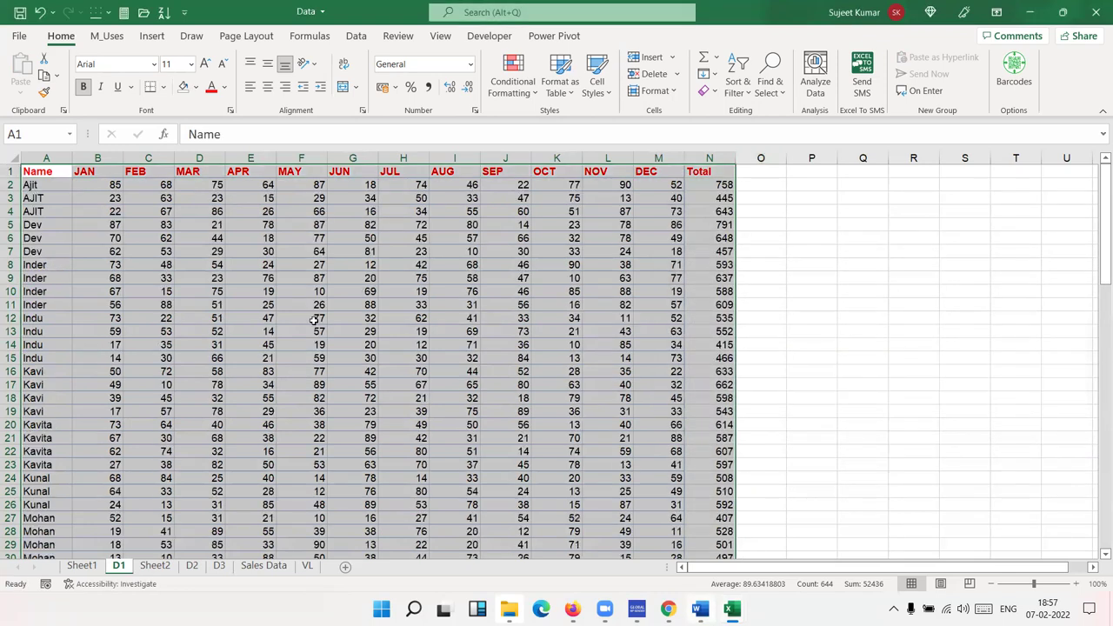
{"action": "left_click", "coordinate": [314, 320]}
{"action": "scroll", "coordinate": [315, 319], "scroll_direction": "down", "scroll_amount": 1}
{"action": "scroll", "coordinate": [315, 319], "scroll_direction": "down", "scroll_amount": 20}
{"action": "scroll", "coordinate": [314, 320], "scroll_direction": "up", "scroll_amount": 13}
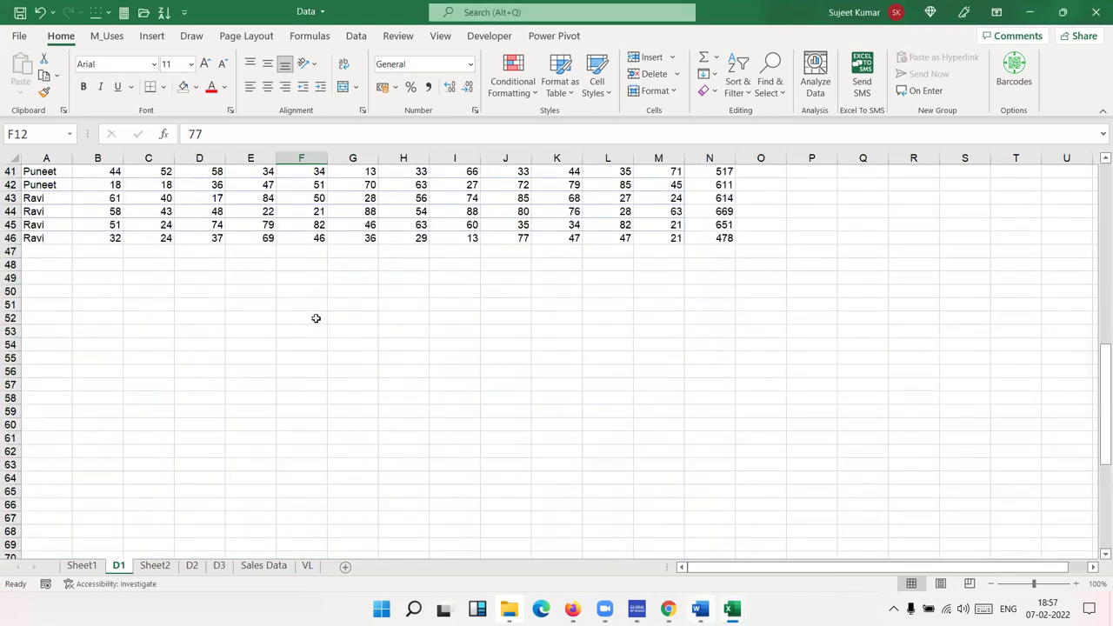
{"action": "scroll", "coordinate": [316, 319], "scroll_direction": "up", "scroll_amount": 14}
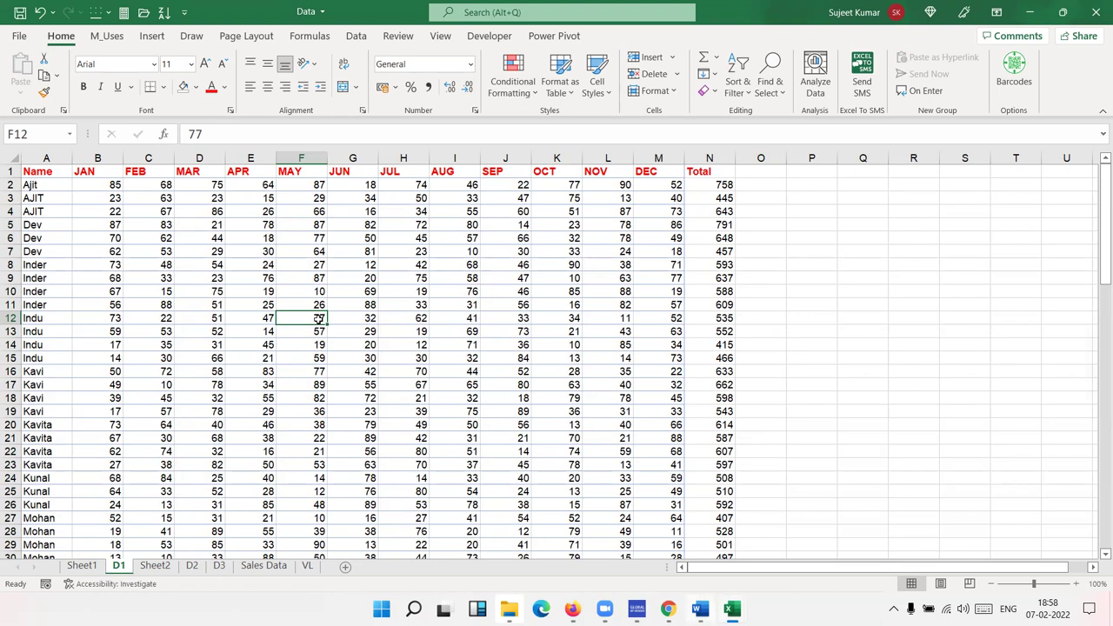
{"action": "left_click", "coordinate": [506, 169]}
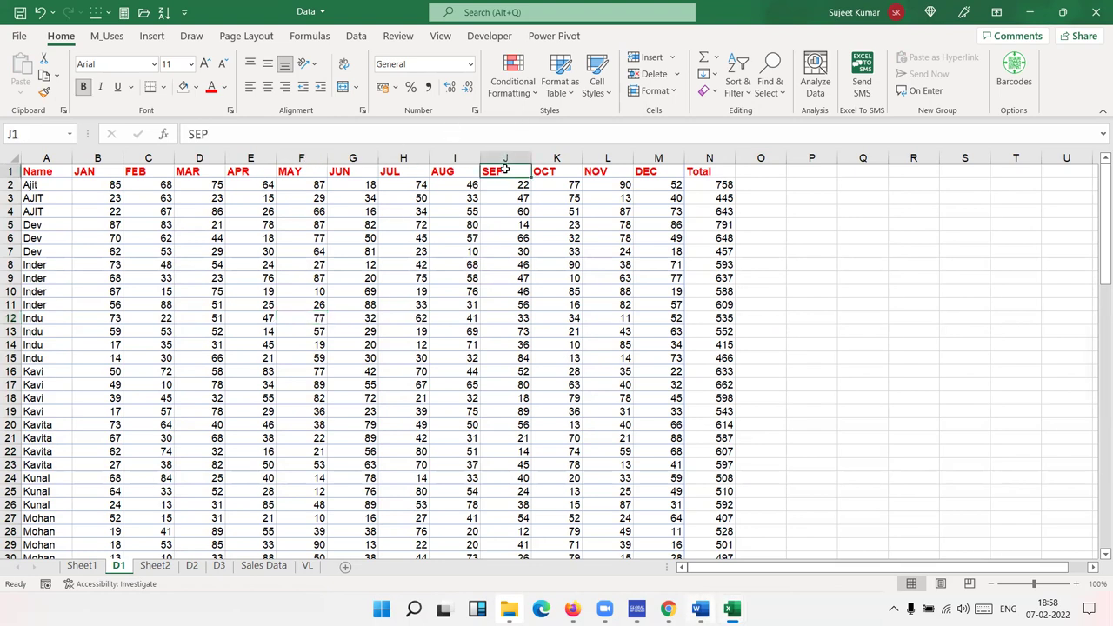
{"action": "left_click", "coordinate": [737, 91]}
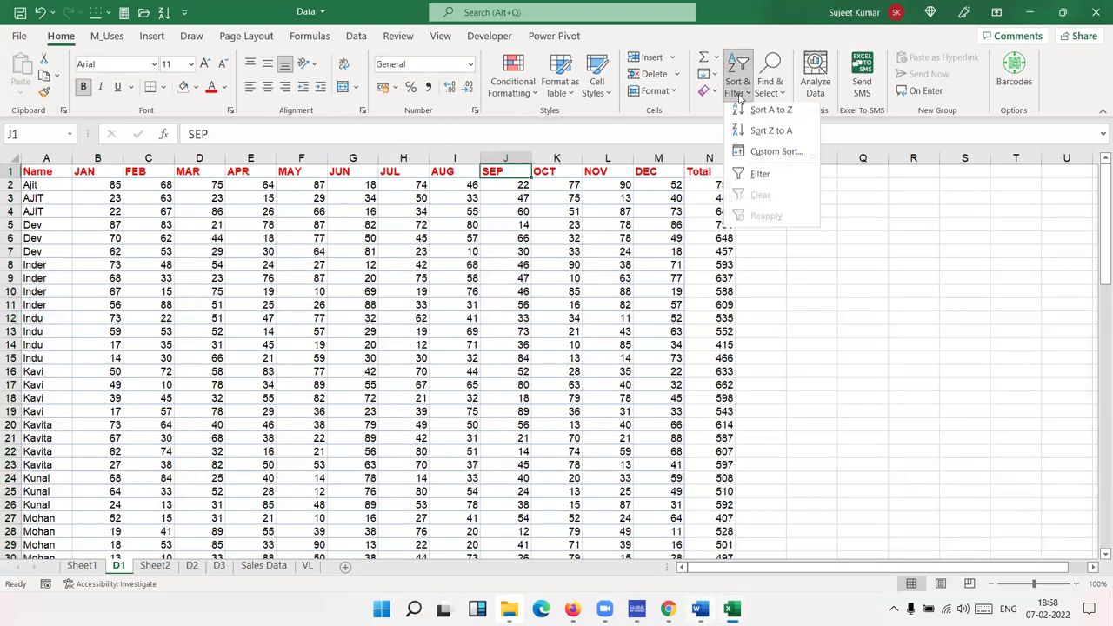
{"action": "left_click", "coordinate": [768, 114]}
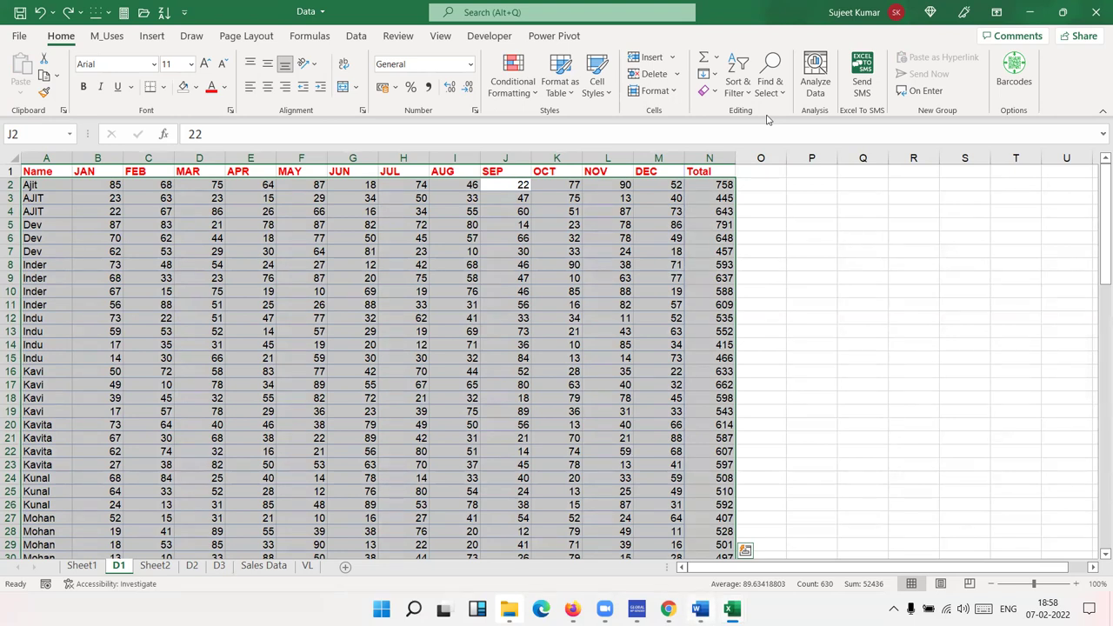
- Enter the header Sr in O1, with 1 in O2 and 2 in O3
{"action": "key", "text": "Up"}
{"action": "key", "text": "ctrl+Right"}
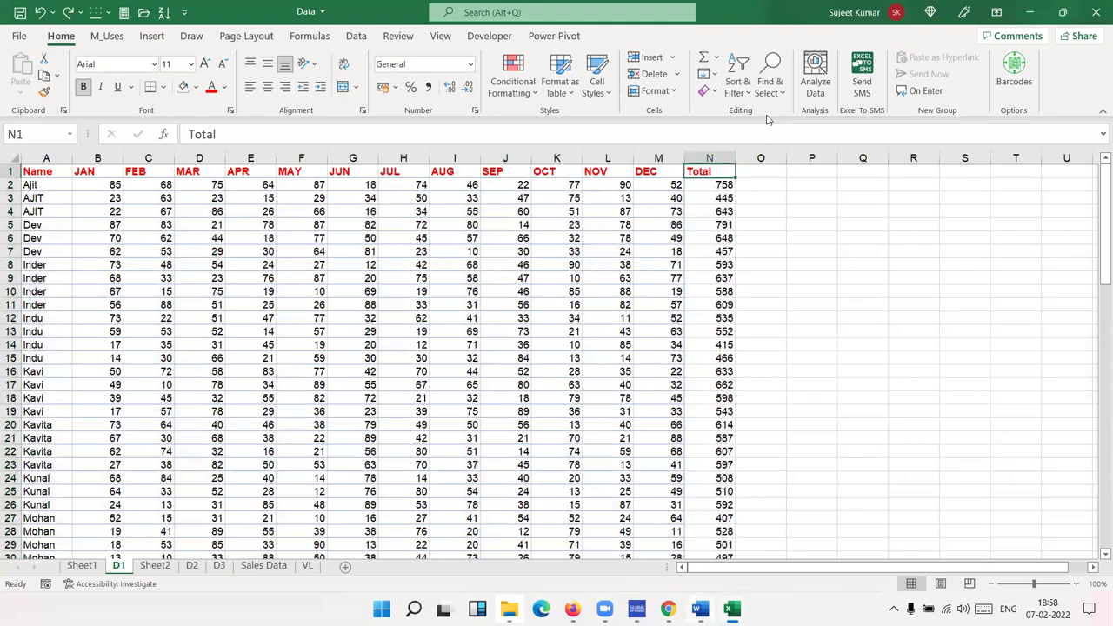
{"action": "key", "text": "Right"}
{"action": "type", "text": "Sr"}
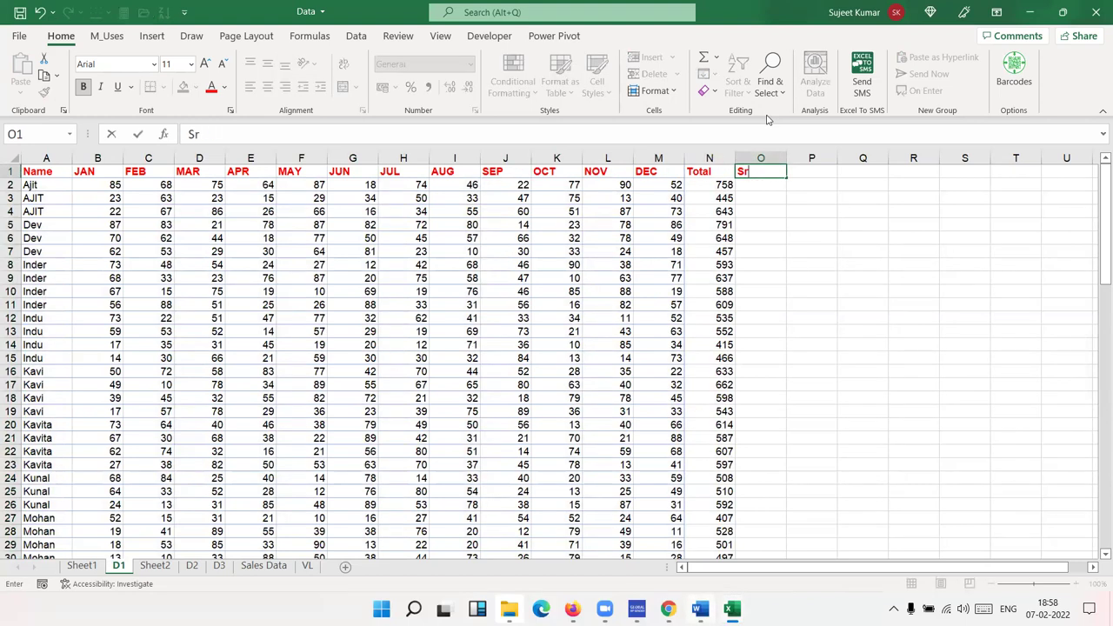
{"action": "key", "text": "Return"}
{"action": "type", "text": "1"}
{"action": "key", "text": "Return"}
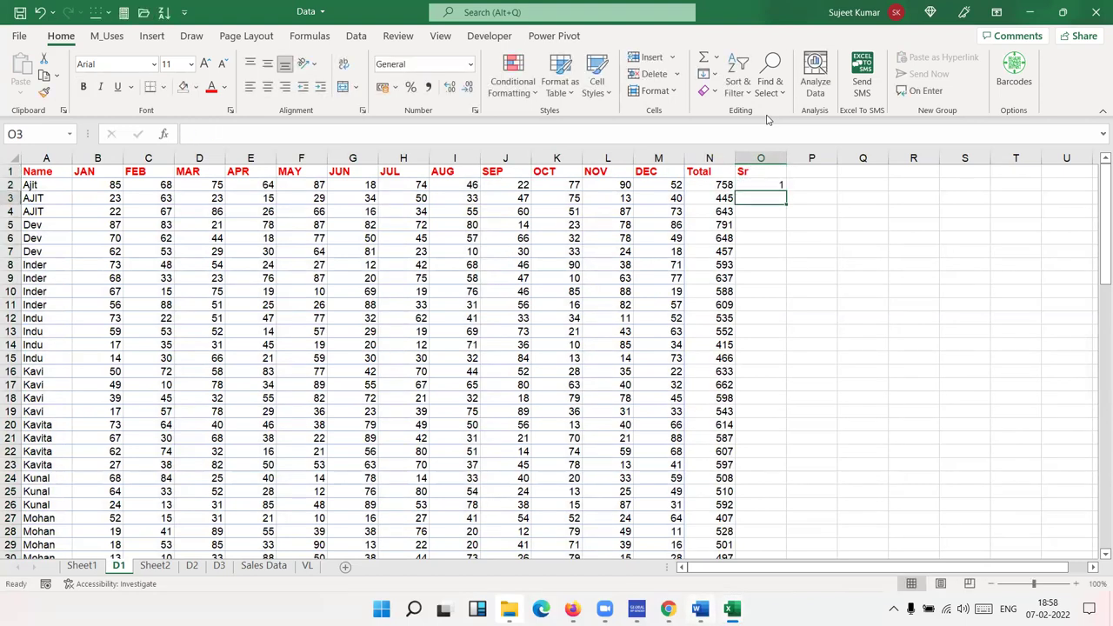
{"action": "type", "text": "2"}
{"action": "key", "text": "Return"}
- Fill the 1, 2 series down column O to number every data row
{"action": "key", "text": "ctrl+Up"}
{"action": "key", "text": "Down"}
{"action": "key", "text": "shift+Down"}
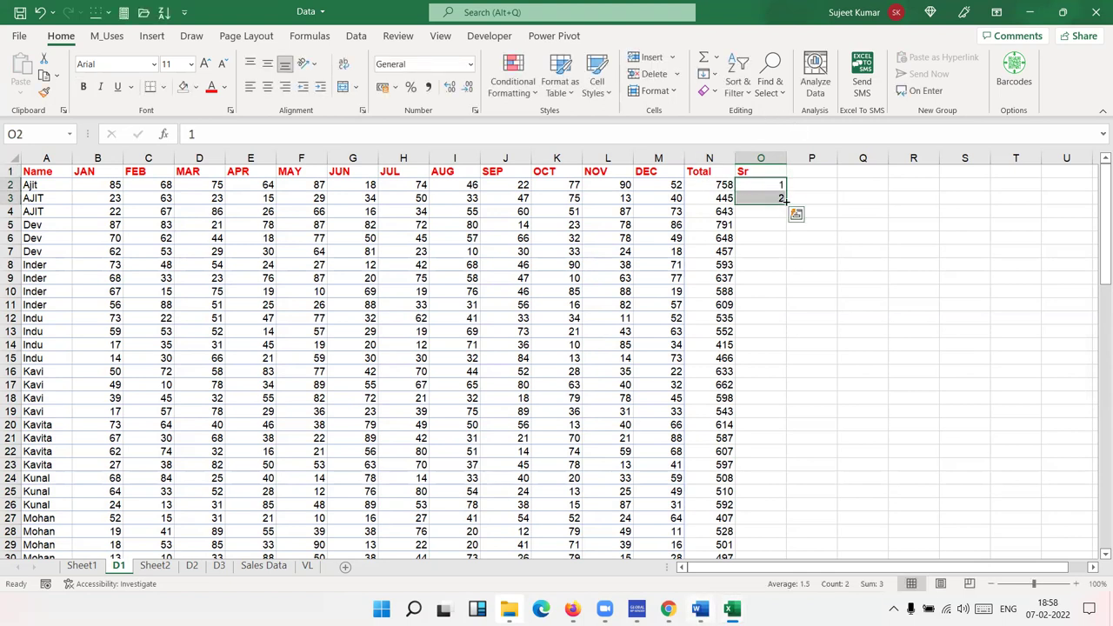
{"action": "double_click", "coordinate": [785, 204]}
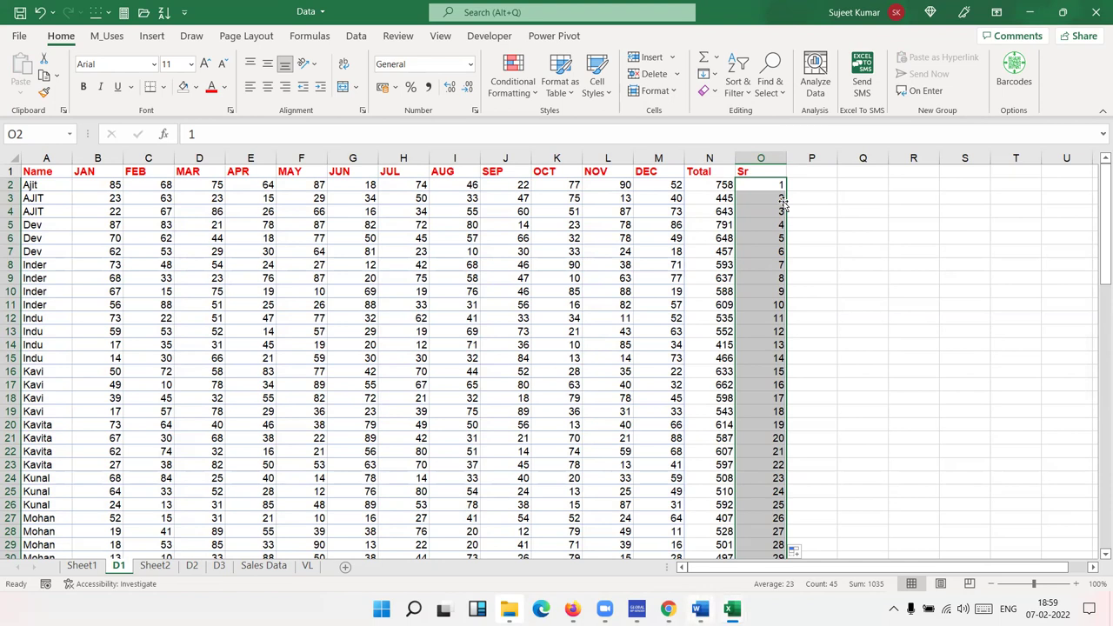
- Sort the table ascending by the AUG column
{"action": "left_click", "coordinate": [744, 90]}
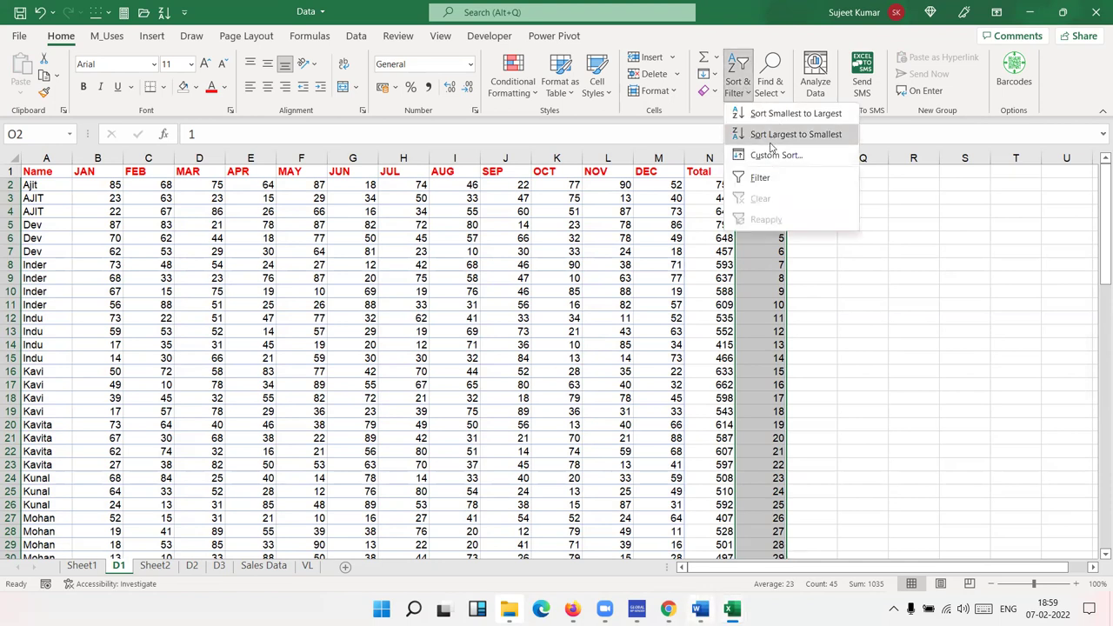
{"action": "left_click", "coordinate": [522, 223]}
{"action": "left_click", "coordinate": [521, 223]}
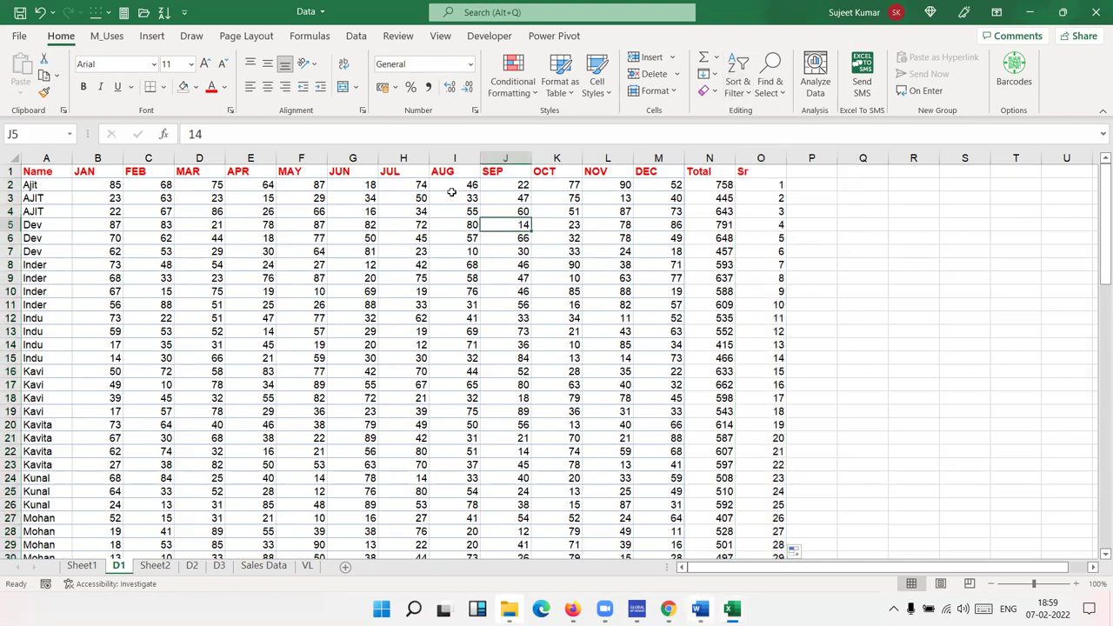
{"action": "left_click", "coordinate": [453, 182]}
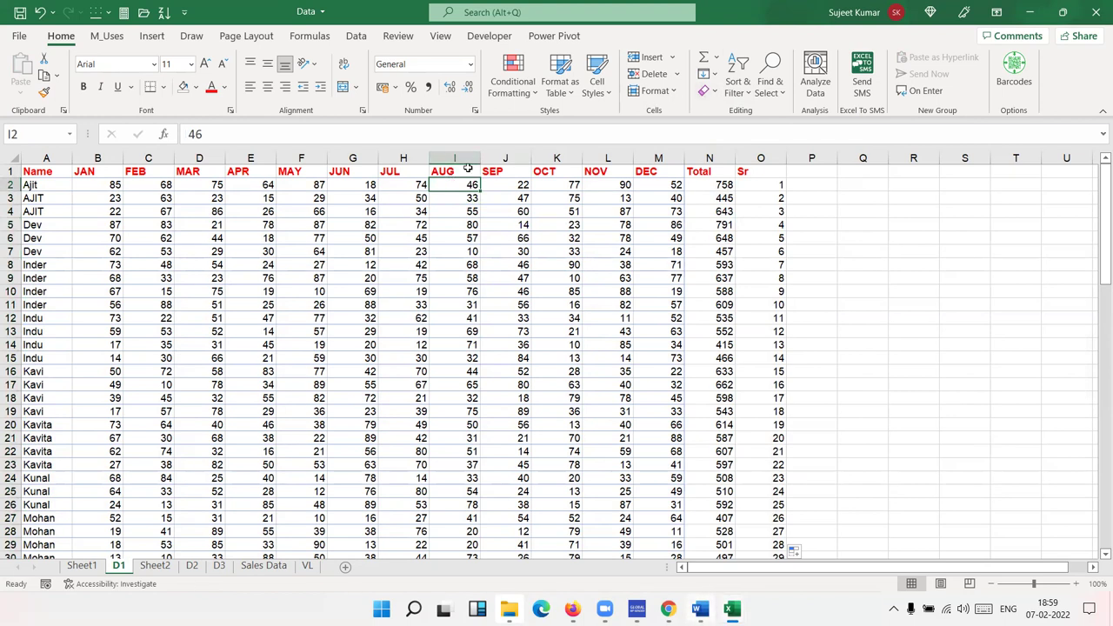
{"action": "left_click", "coordinate": [463, 167]}
{"action": "left_click", "coordinate": [735, 89]}
{"action": "left_click", "coordinate": [767, 130]}
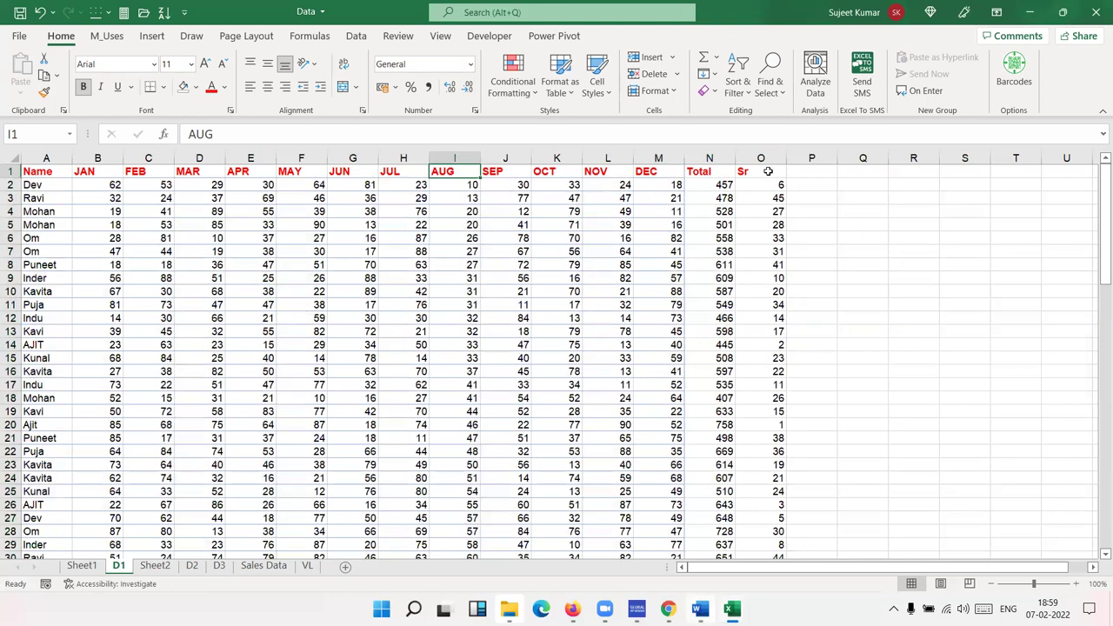
- Sort by the Sr column ascending to restore the original row order
{"action": "left_click", "coordinate": [742, 96]}
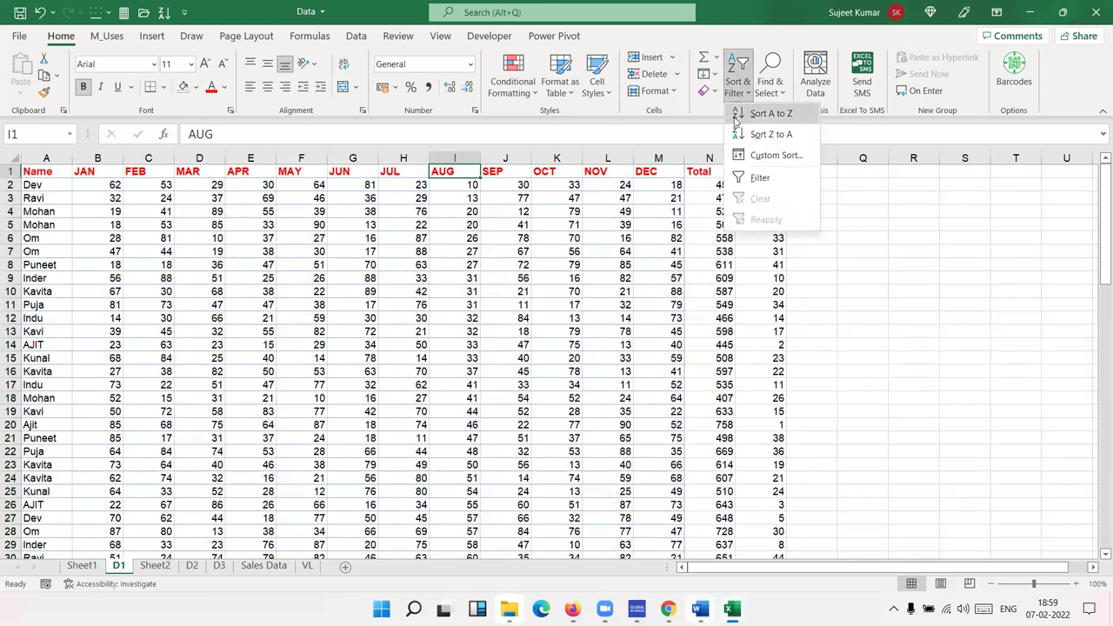
{"action": "left_click", "coordinate": [765, 113]}
{"action": "left_click", "coordinate": [755, 173]}
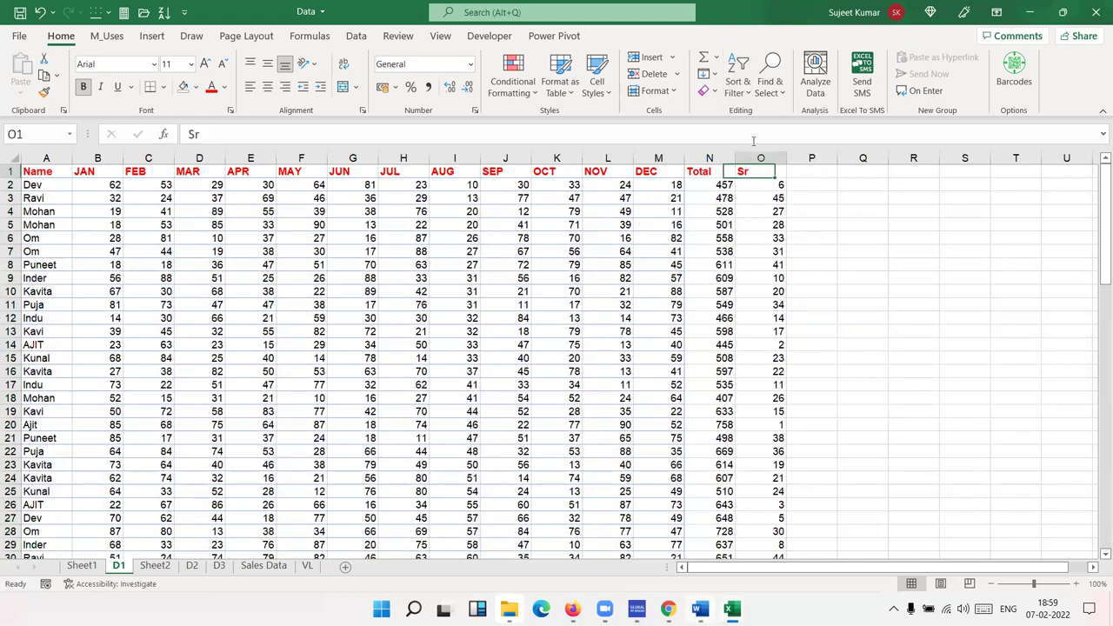
{"action": "left_click", "coordinate": [739, 87]}
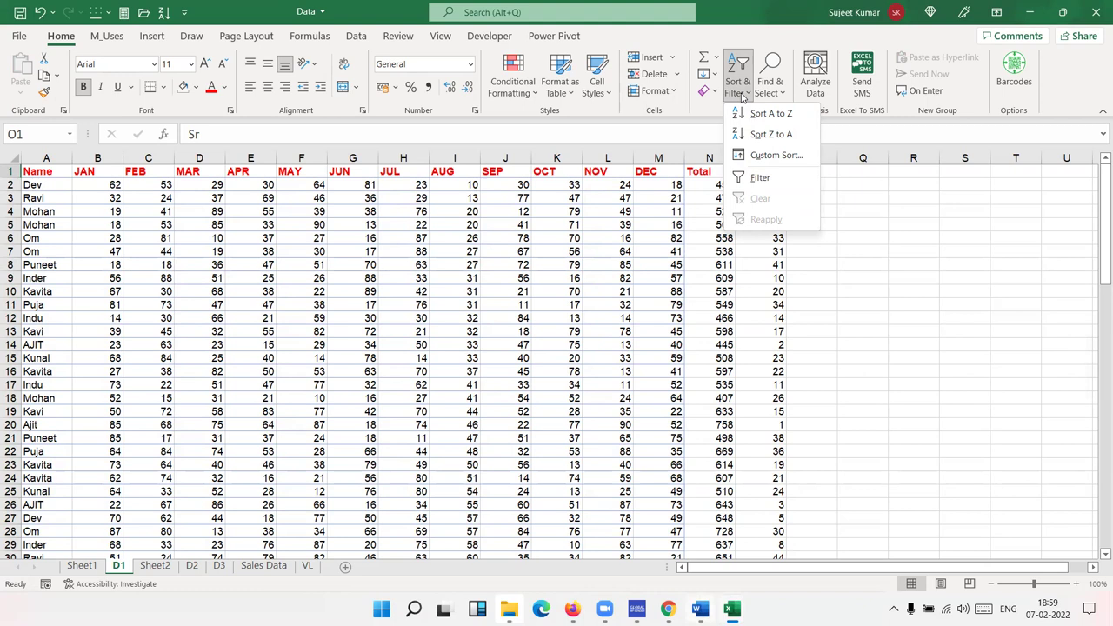
{"action": "left_click", "coordinate": [746, 113]}
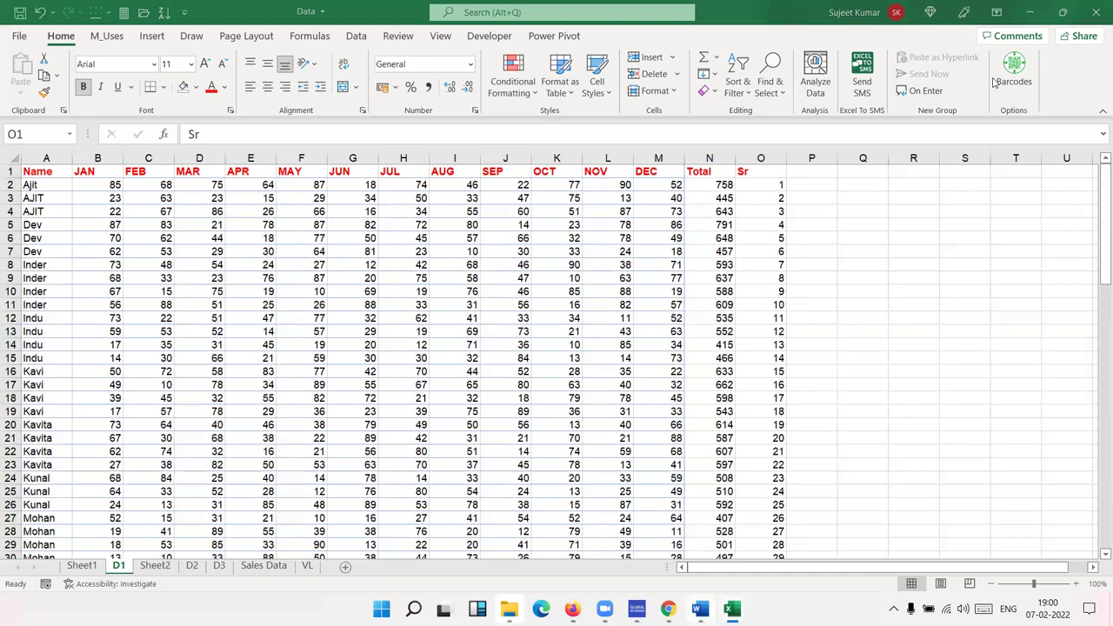
- Clear the entire Sr column O
{"action": "left_click", "coordinate": [780, 185]}
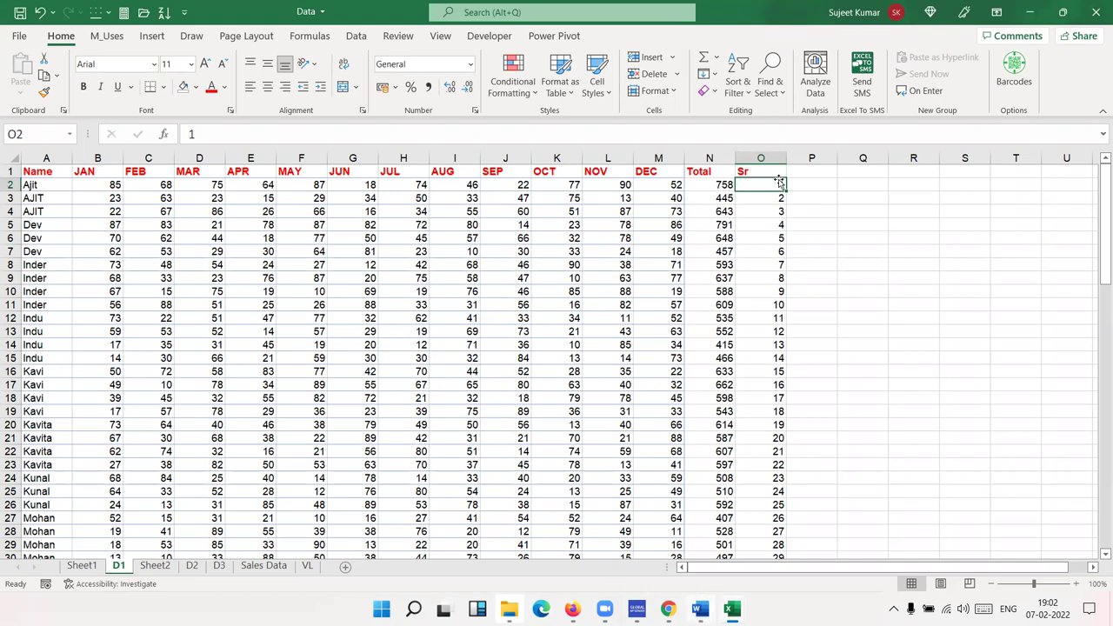
{"action": "left_click", "coordinate": [772, 172]}
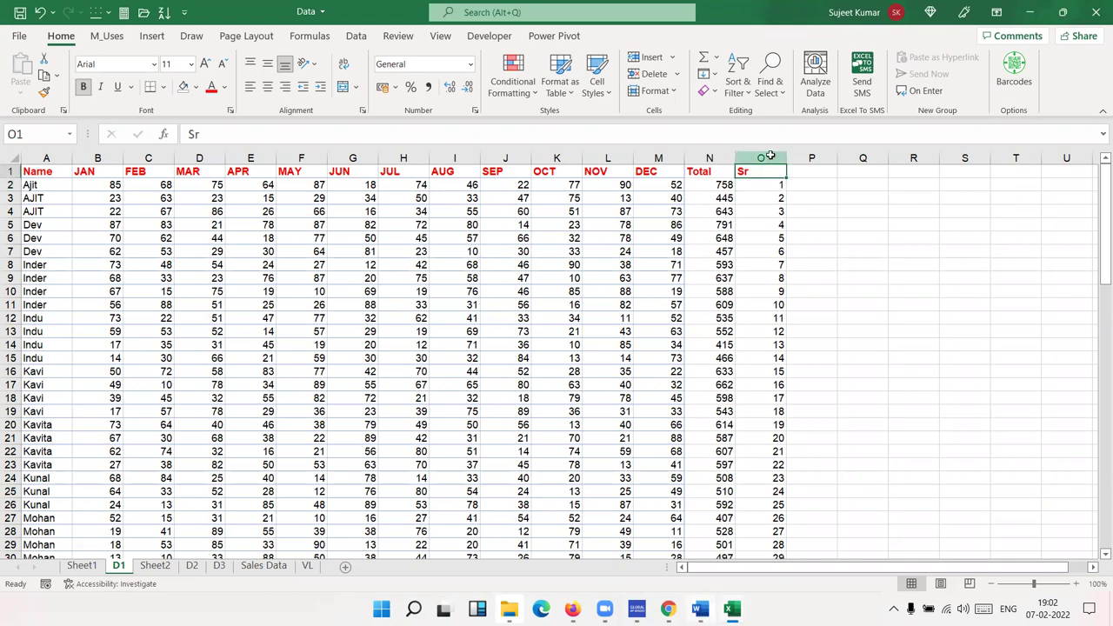
{"action": "left_click", "coordinate": [769, 154]}
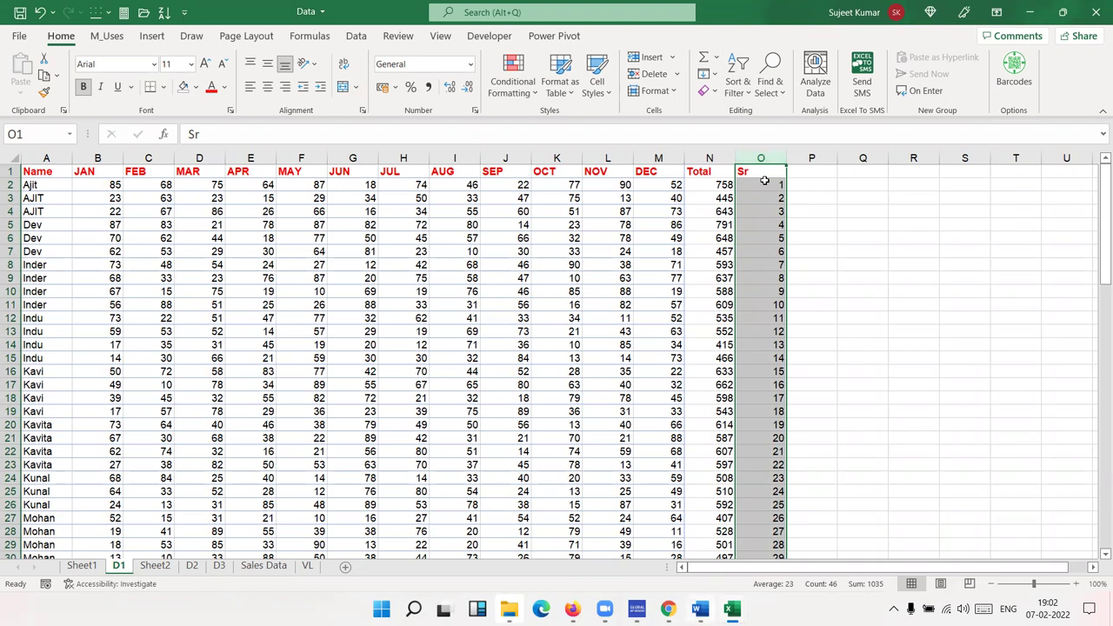
{"action": "key", "text": "Delete"}
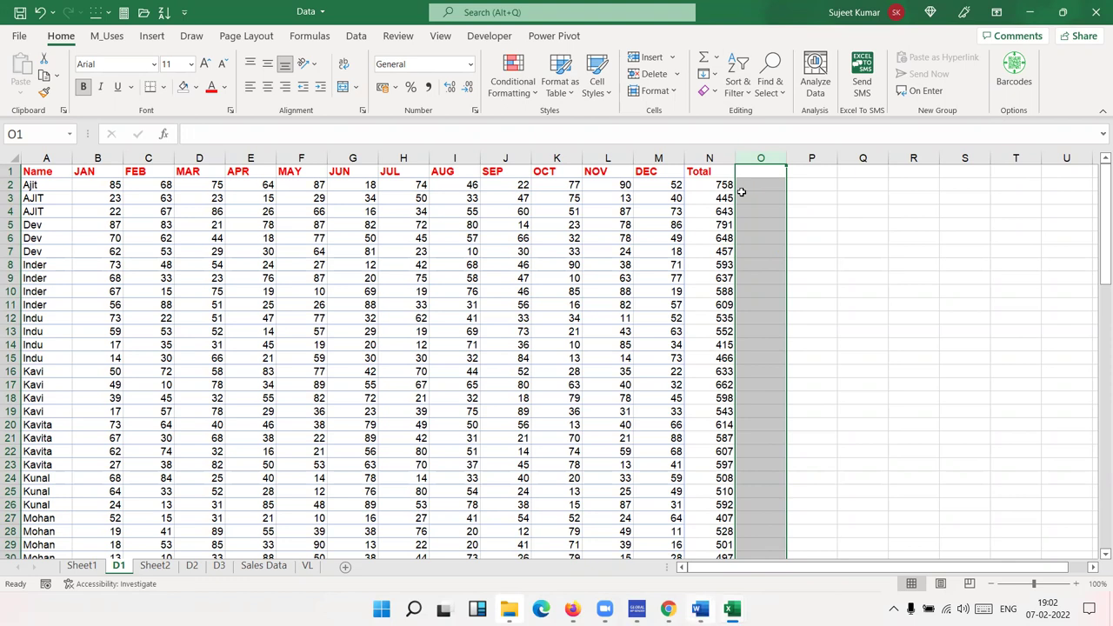
- Open and dismiss the Sort & Filter menu twice, leaving the data unchanged
{"action": "left_click", "coordinate": [707, 210]}
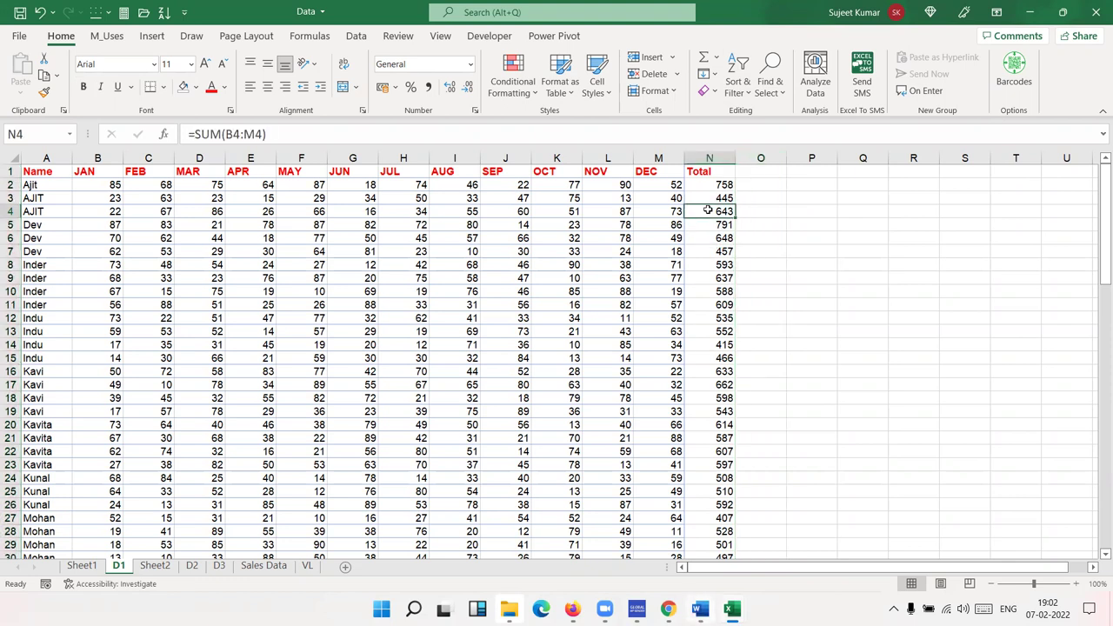
{"action": "left_click", "coordinate": [732, 94]}
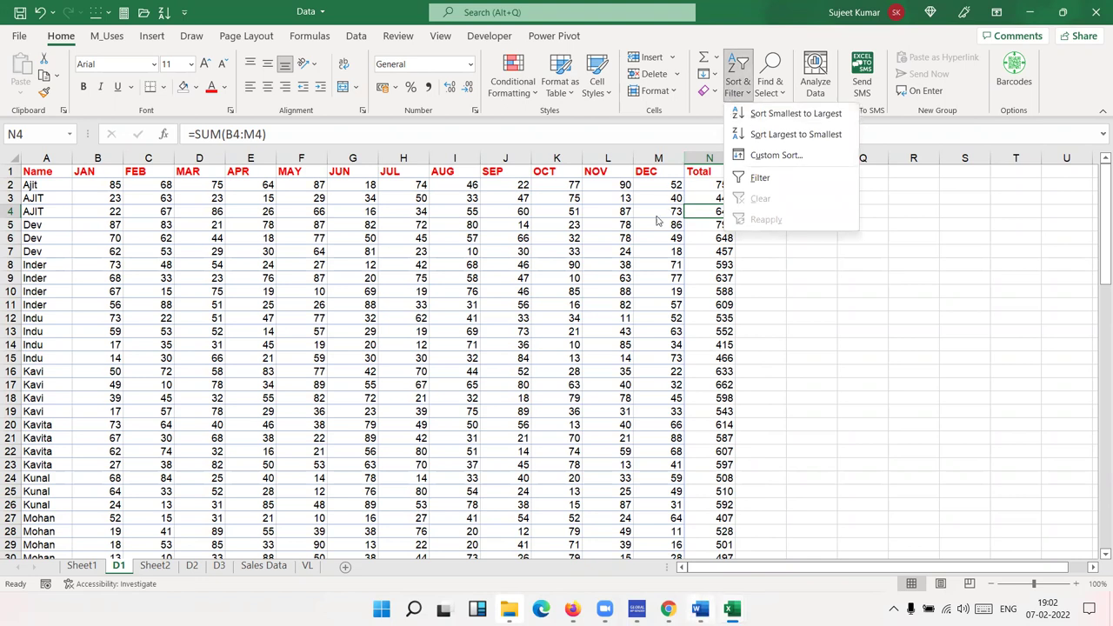
{"action": "left_click", "coordinate": [626, 240]}
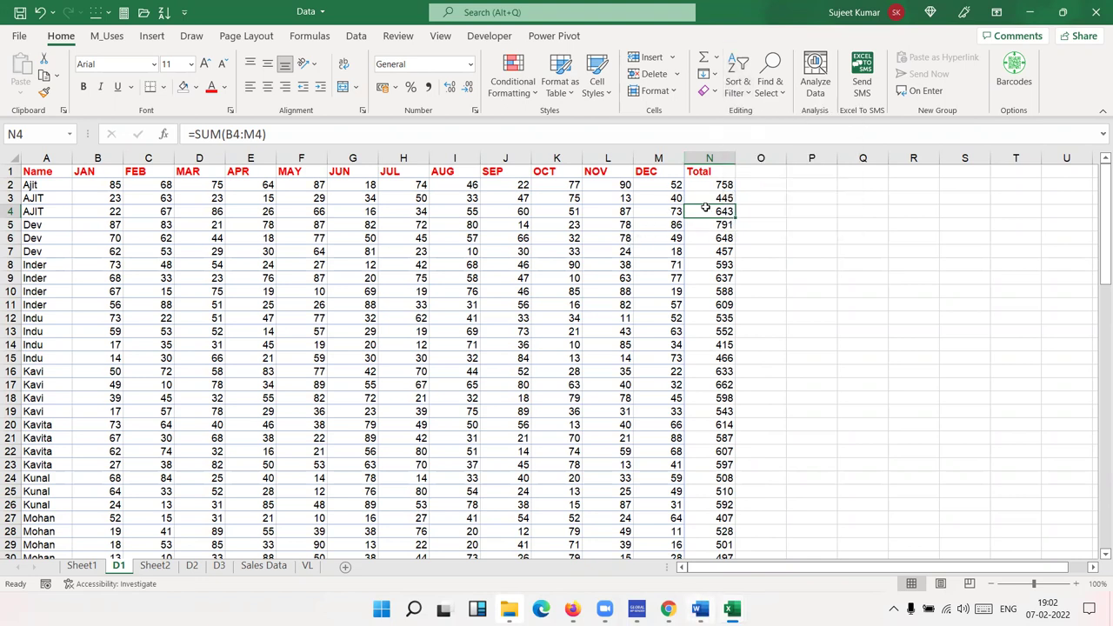
{"action": "left_click", "coordinate": [739, 83]}
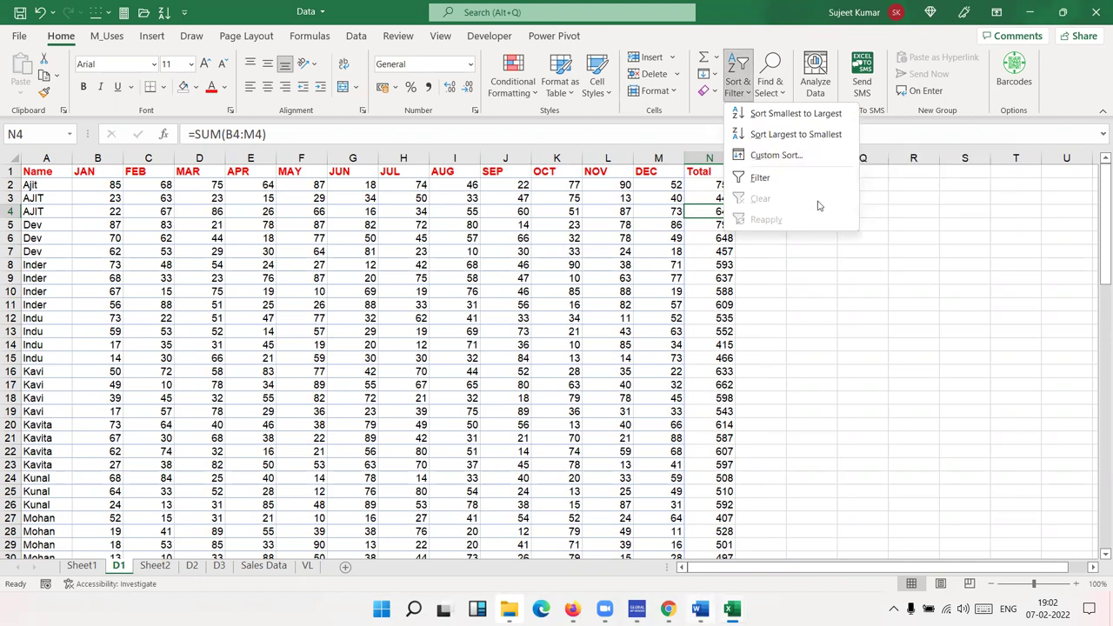
{"action": "left_click", "coordinate": [195, 289]}
{"action": "scroll", "coordinate": [156, 278], "scroll_direction": "down", "scroll_amount": 20}
{"action": "scroll", "coordinate": [157, 278], "scroll_direction": "up", "scroll_amount": 20}
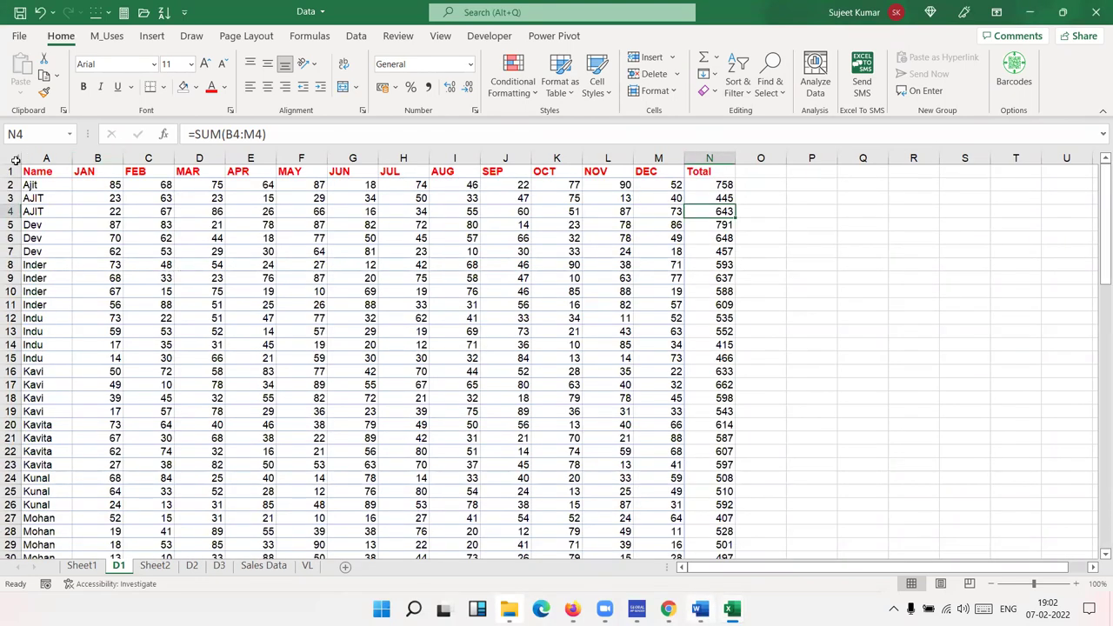
- Turn on filtering for the table's header row from A1
{"action": "left_click", "coordinate": [41, 169]}
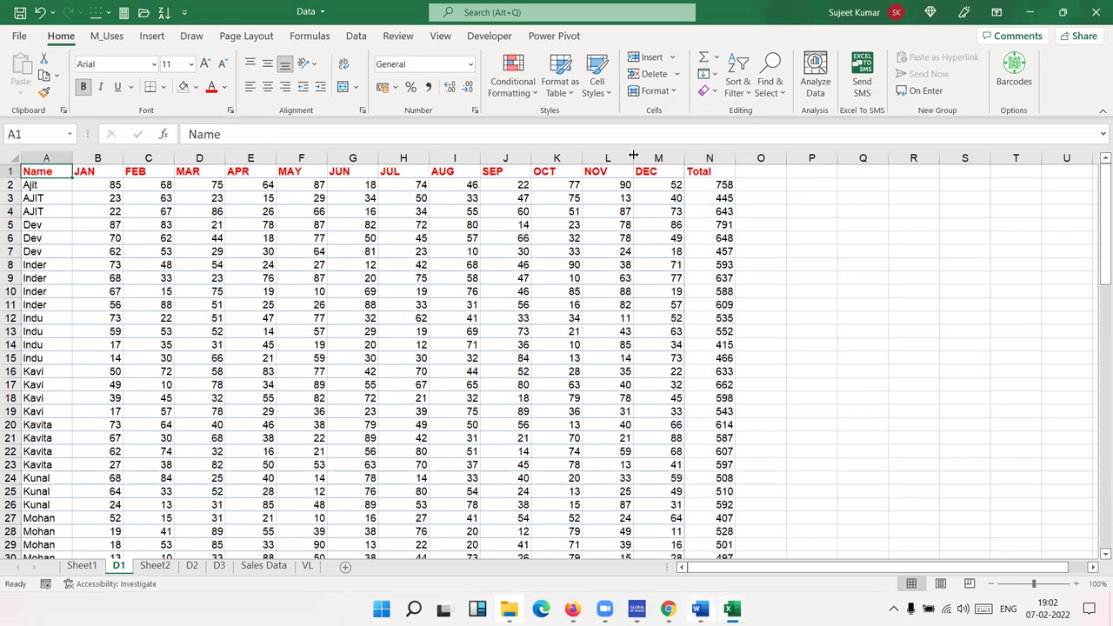
{"action": "left_click", "coordinate": [744, 93]}
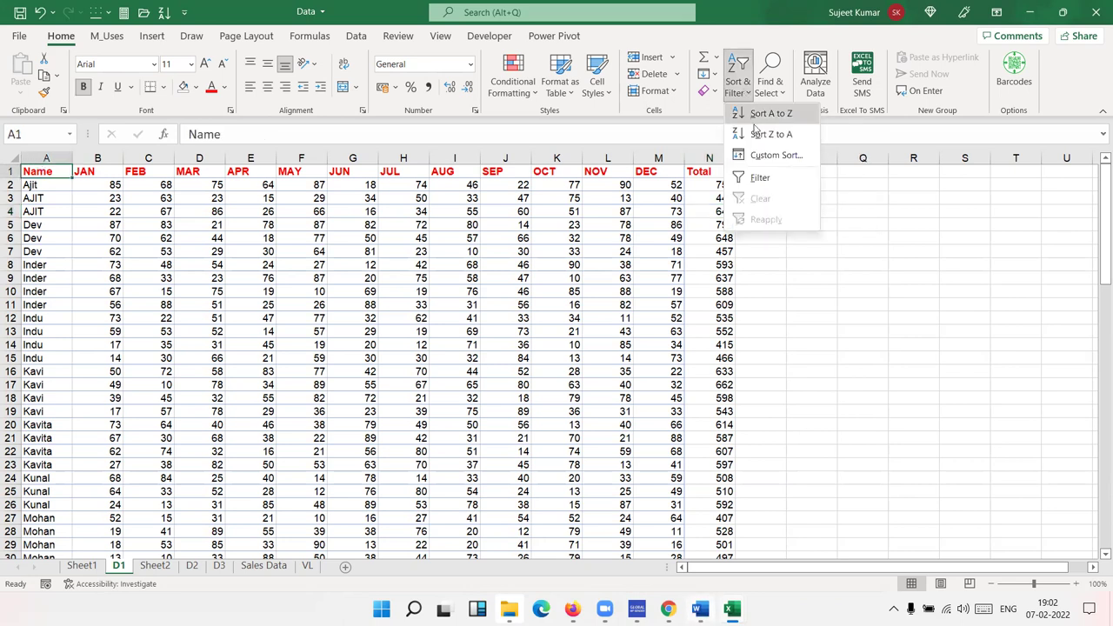
{"action": "left_click", "coordinate": [753, 175]}
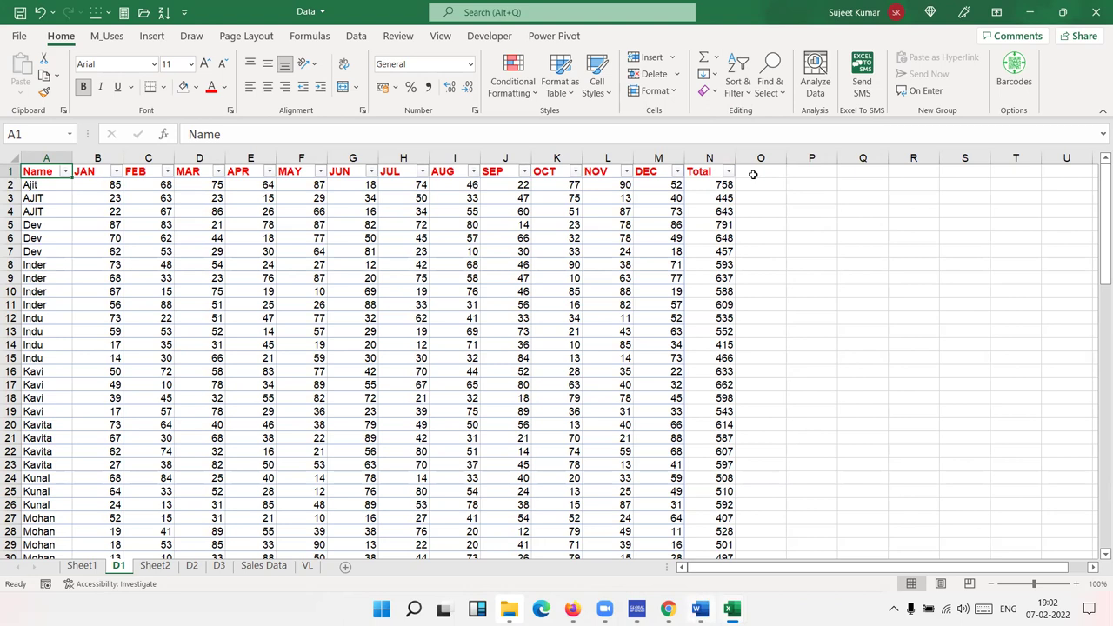
{"action": "left_click", "coordinate": [149, 211]}
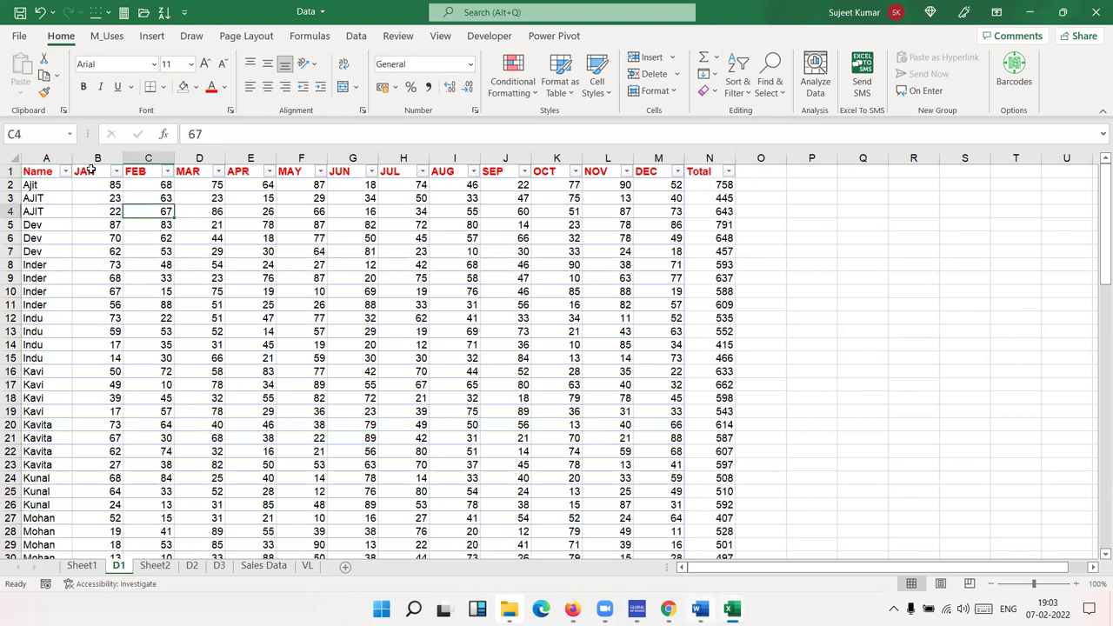
- Look through the Name filter list without changes, then select the names in rows 10–27
{"action": "left_click", "coordinate": [66, 171]}
{"action": "scroll", "coordinate": [116, 396], "scroll_direction": "down", "scroll_amount": 3}
{"action": "scroll", "coordinate": [116, 396], "scroll_direction": "up", "scroll_amount": 3}
{"action": "left_click", "coordinate": [105, 477]}
{"action": "left_click_drag", "start_coordinate": [39, 292], "coordinate": [40, 519]}
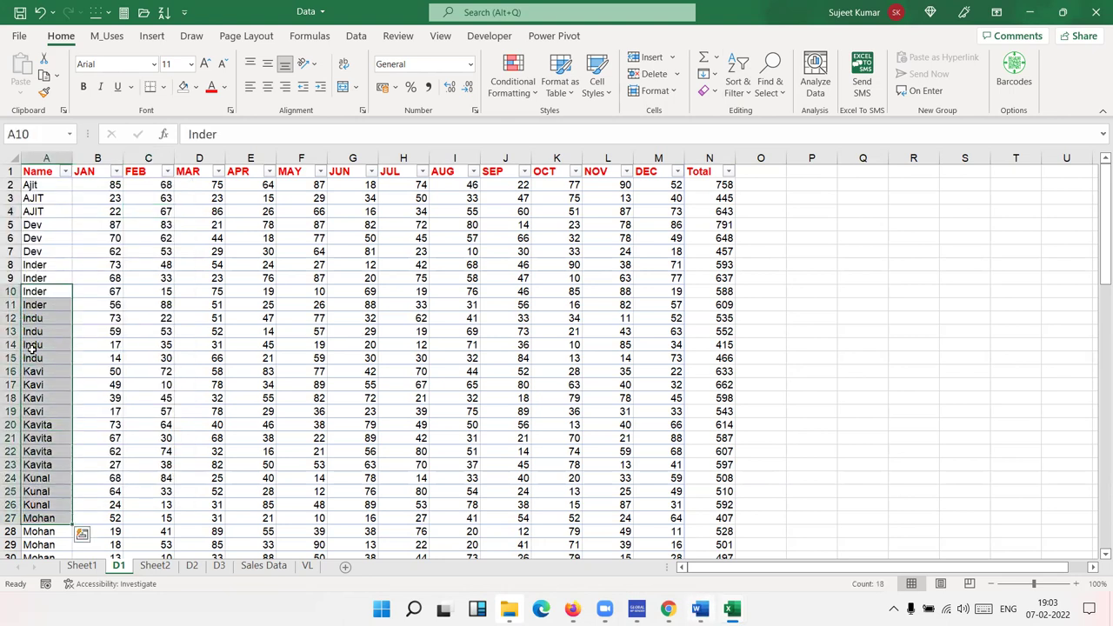
- Filter the Name column to show only Mohan and Ravi
{"action": "left_click", "coordinate": [66, 171]}
{"action": "scroll", "coordinate": [74, 351], "scroll_direction": "down", "scroll_amount": 2}
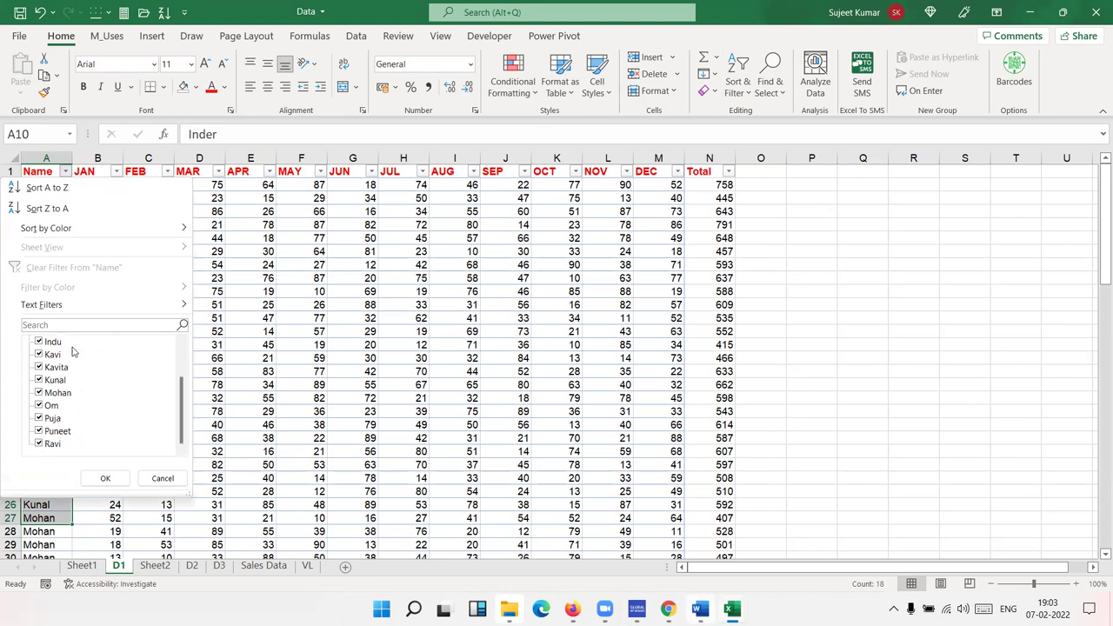
{"action": "scroll", "coordinate": [74, 352], "scroll_direction": "up", "scroll_amount": 2}
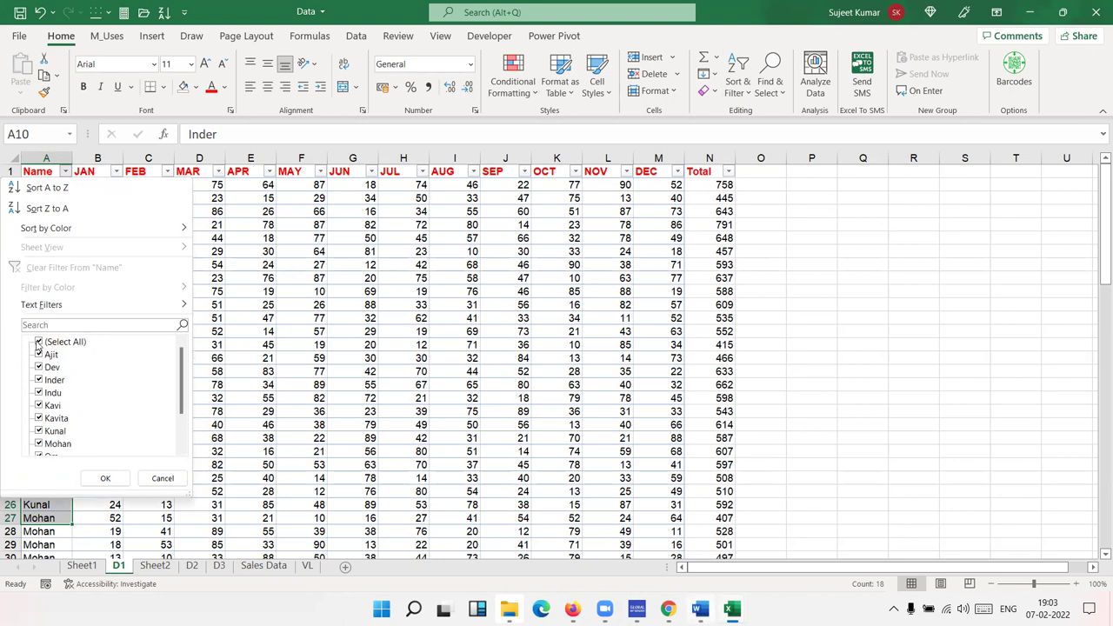
{"action": "left_click", "coordinate": [38, 345]}
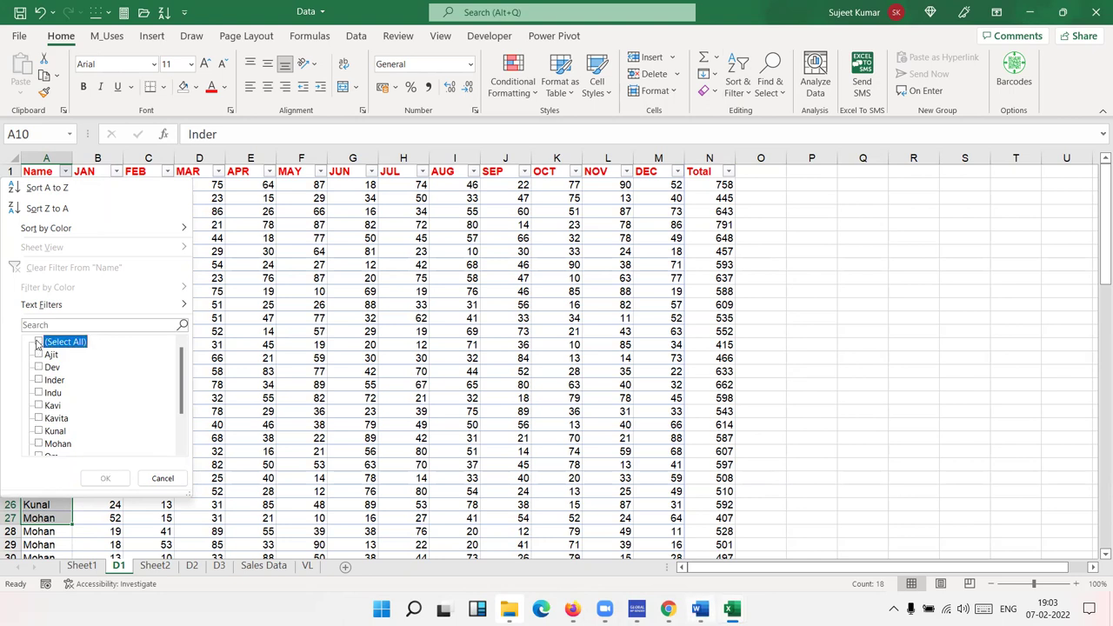
{"action": "scroll", "coordinate": [100, 358], "scroll_direction": "down", "scroll_amount": 2}
{"action": "scroll", "coordinate": [100, 361], "scroll_direction": "up", "scroll_amount": 2}
{"action": "scroll", "coordinate": [103, 362], "scroll_direction": "down", "scroll_amount": 2}
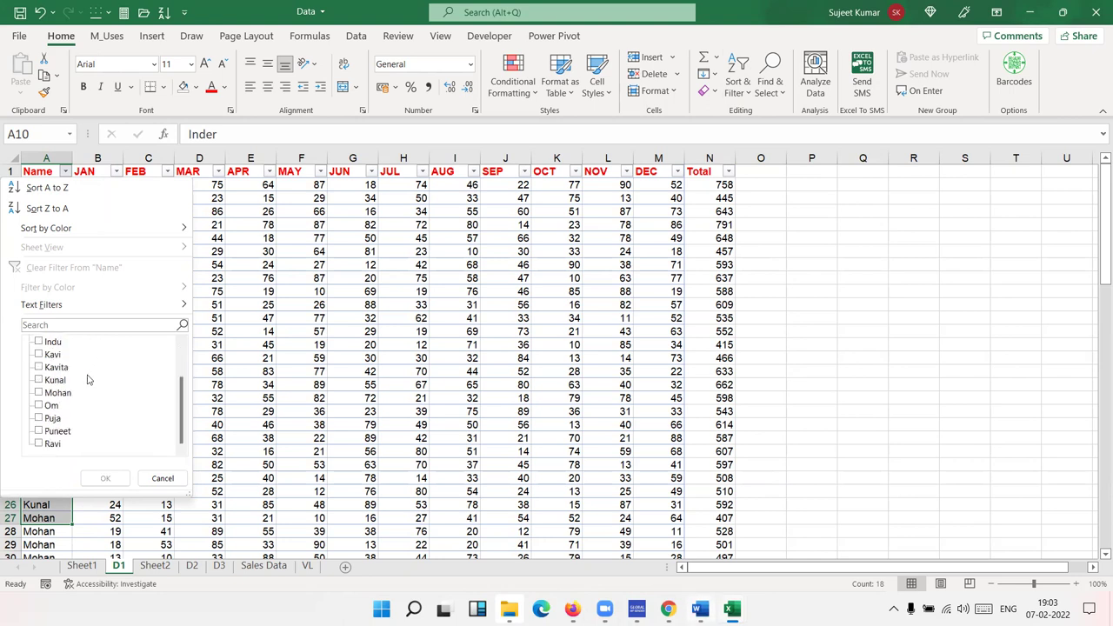
{"action": "left_click", "coordinate": [57, 393]}
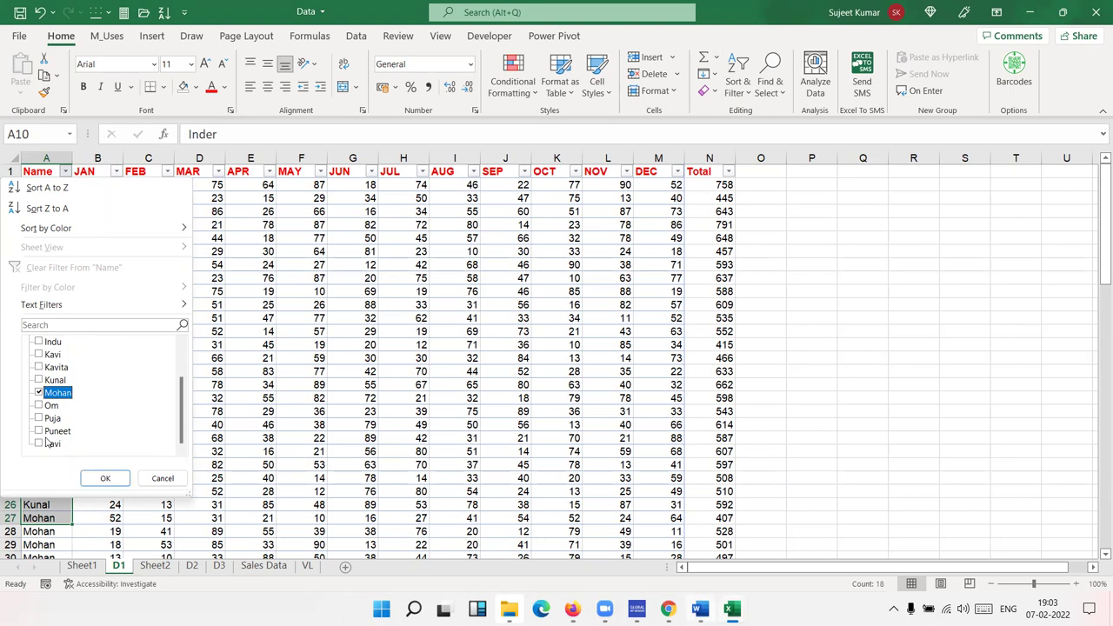
{"action": "left_click", "coordinate": [52, 443]}
{"action": "left_click", "coordinate": [105, 479]}
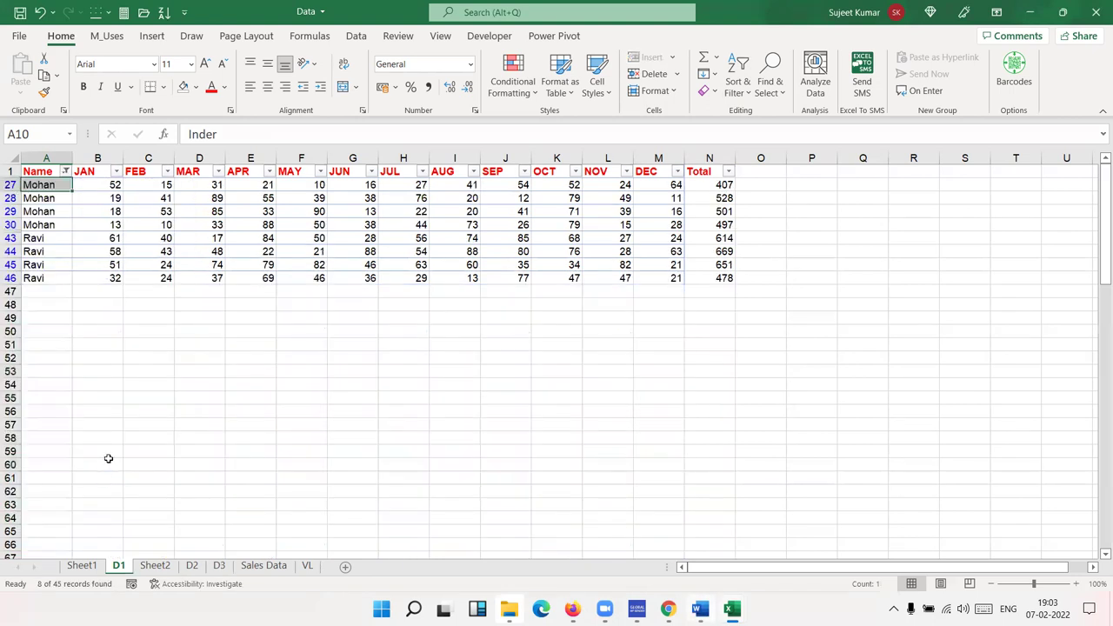
- Add Dev to the Name filter, then clear the Name filter to show all rows
{"action": "left_click", "coordinate": [50, 237]}
{"action": "left_click", "coordinate": [63, 263]}
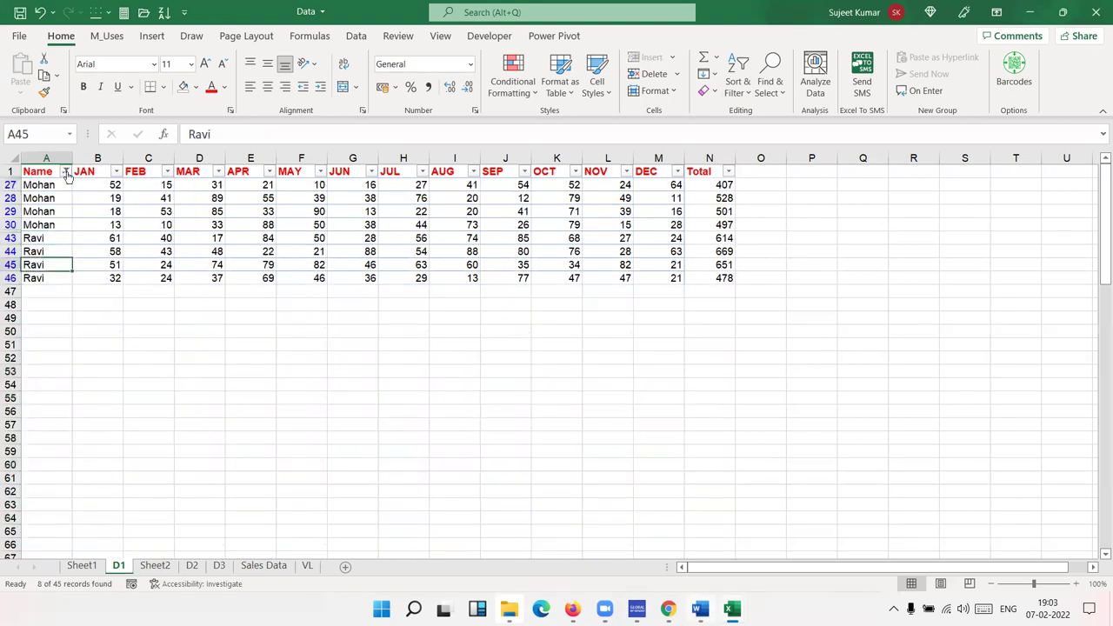
{"action": "left_click", "coordinate": [66, 171]}
{"action": "scroll", "coordinate": [70, 382], "scroll_direction": "down", "scroll_amount": 3}
{"action": "scroll", "coordinate": [68, 400], "scroll_direction": "up", "scroll_amount": 3}
{"action": "left_click", "coordinate": [52, 368]}
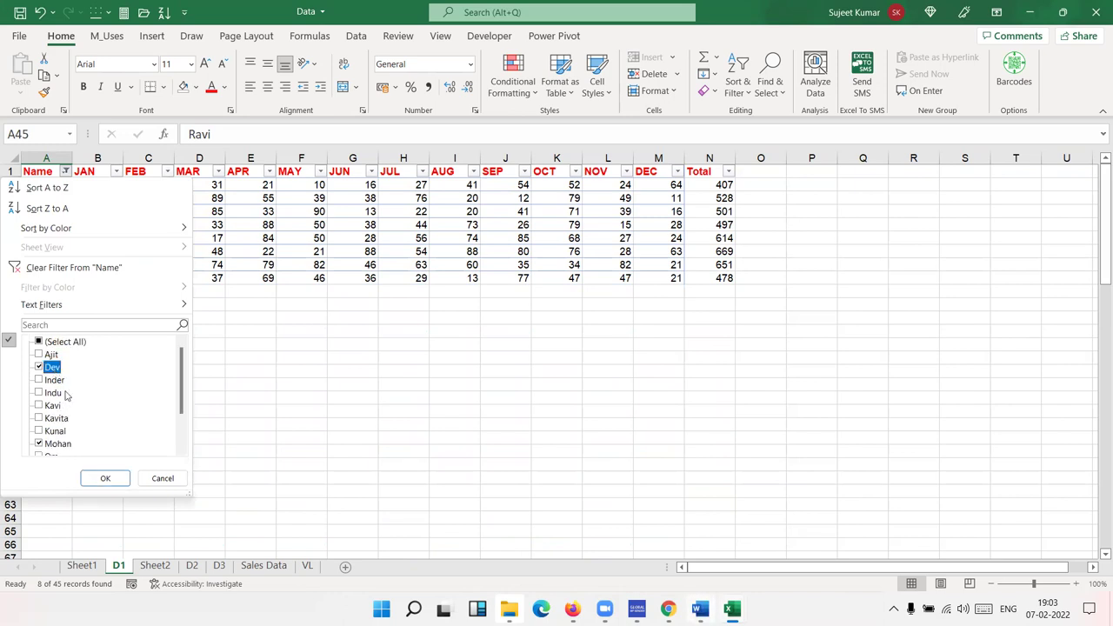
{"action": "left_click", "coordinate": [108, 478]}
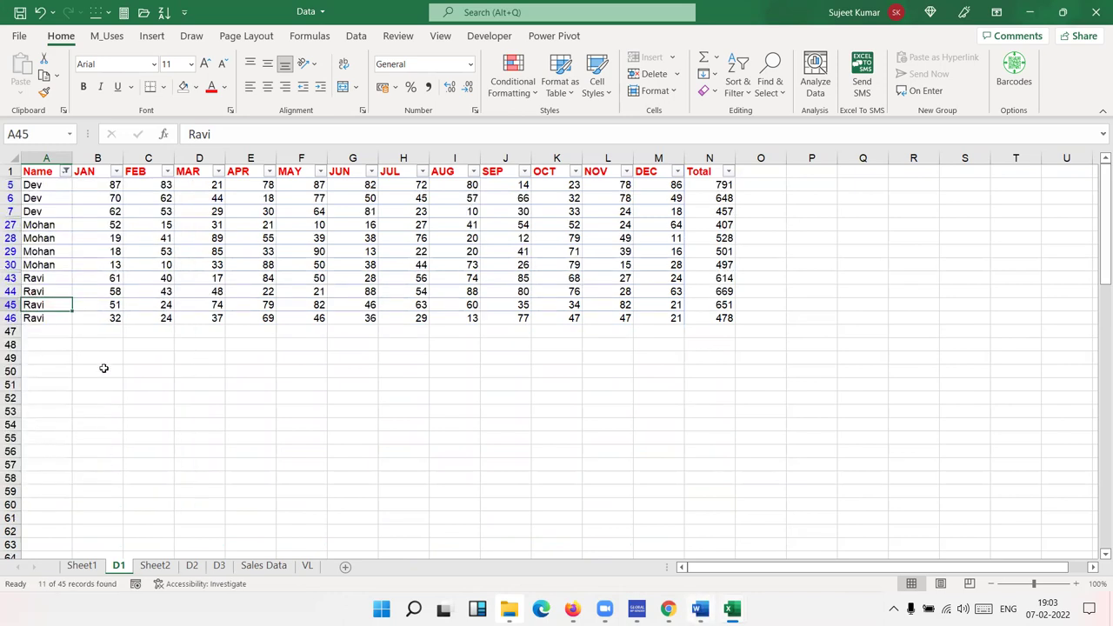
{"action": "left_click", "coordinate": [65, 172]}
{"action": "left_click", "coordinate": [74, 268]}
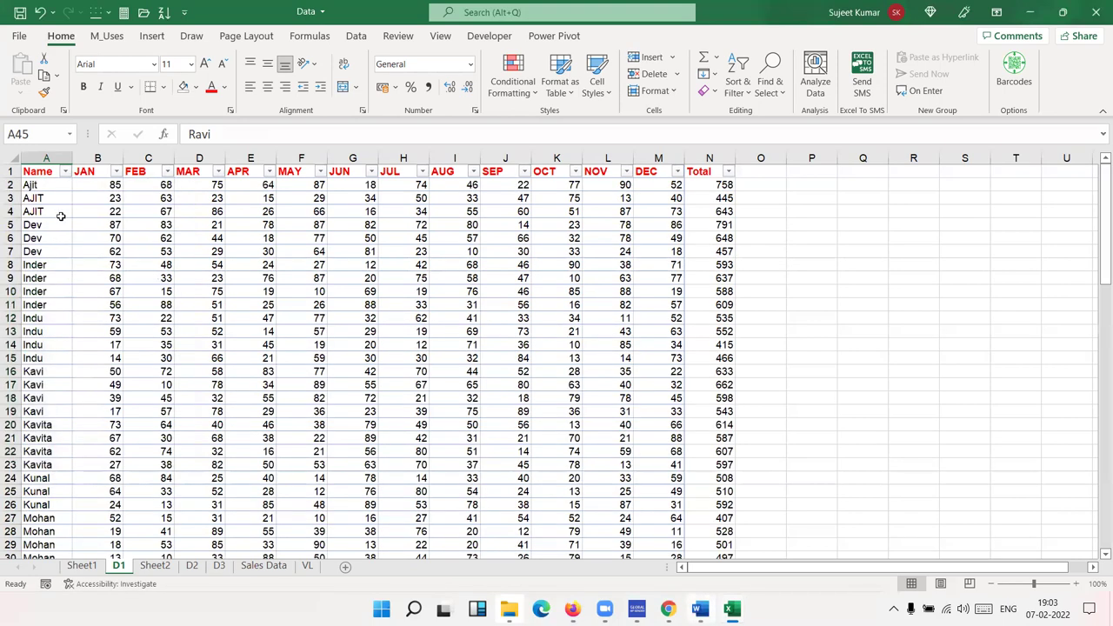
- Browse the Name filter list, then close it without changes
{"action": "left_click", "coordinate": [66, 171]}
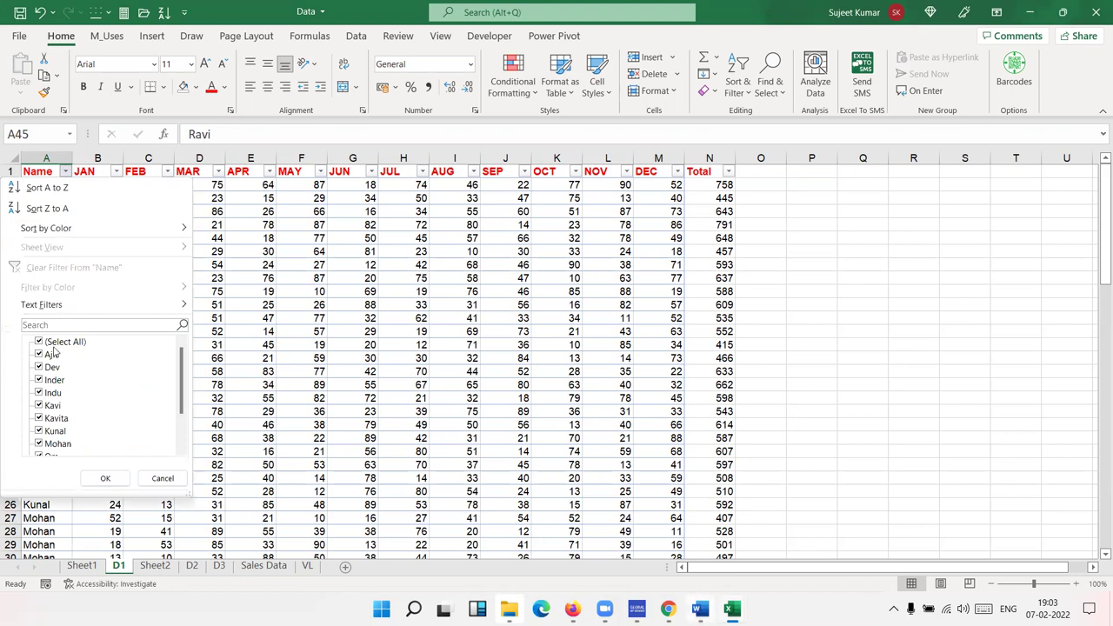
{"action": "scroll", "coordinate": [54, 365], "scroll_direction": "down", "scroll_amount": 3}
{"action": "scroll", "coordinate": [54, 365], "scroll_direction": "up", "scroll_amount": 3}
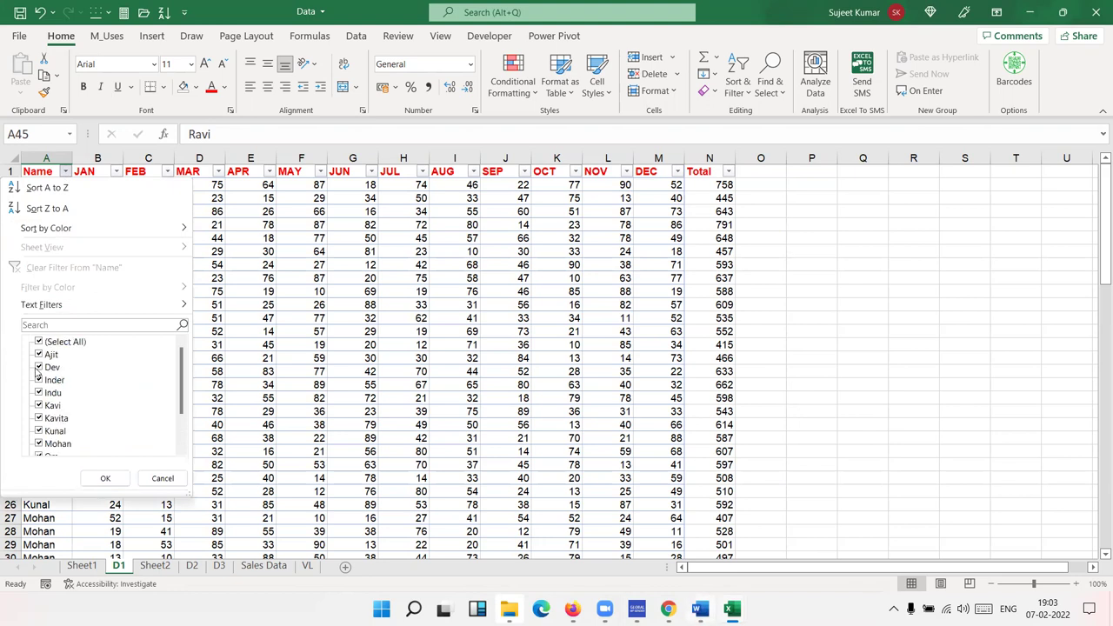
{"action": "scroll", "coordinate": [50, 357], "scroll_direction": "down", "scroll_amount": 2}
{"action": "scroll", "coordinate": [50, 357], "scroll_direction": "up", "scroll_amount": 2}
{"action": "left_click", "coordinate": [37, 320]}
{"action": "key", "text": "Escape"}
{"action": "scroll", "coordinate": [125, 288], "scroll_direction": "down", "scroll_amount": 13}
{"action": "scroll", "coordinate": [124, 288], "scroll_direction": "up", "scroll_amount": 13}
- Fill Dev's cell A7 and Indu's cell A15 yellow, then select Kavita's cell A23
{"action": "left_click", "coordinate": [48, 249]}
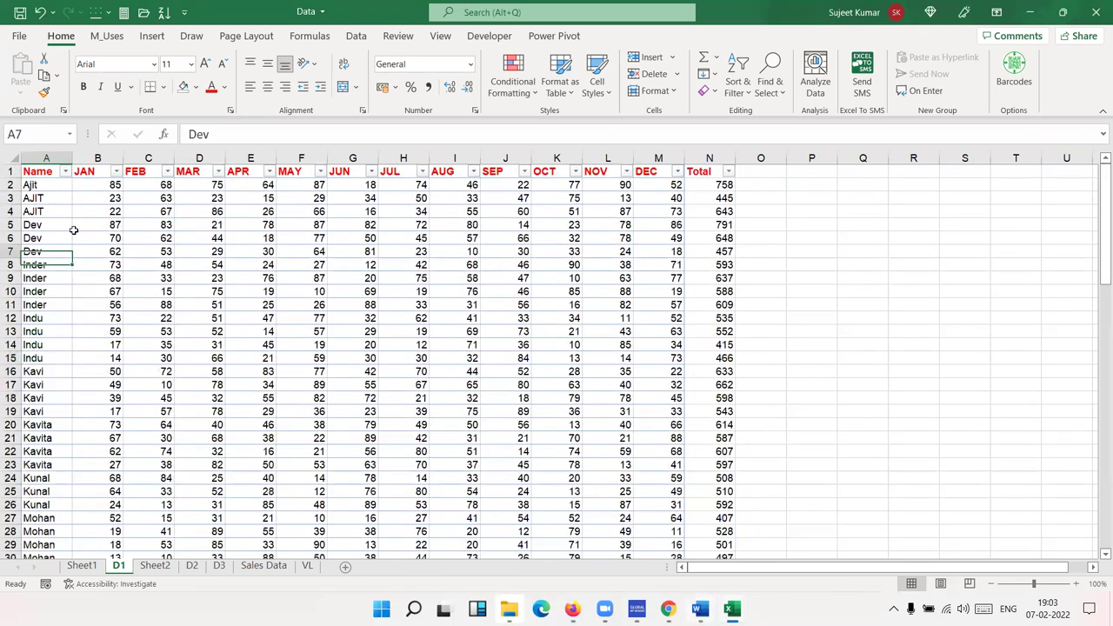
{"action": "left_click", "coordinate": [196, 87]}
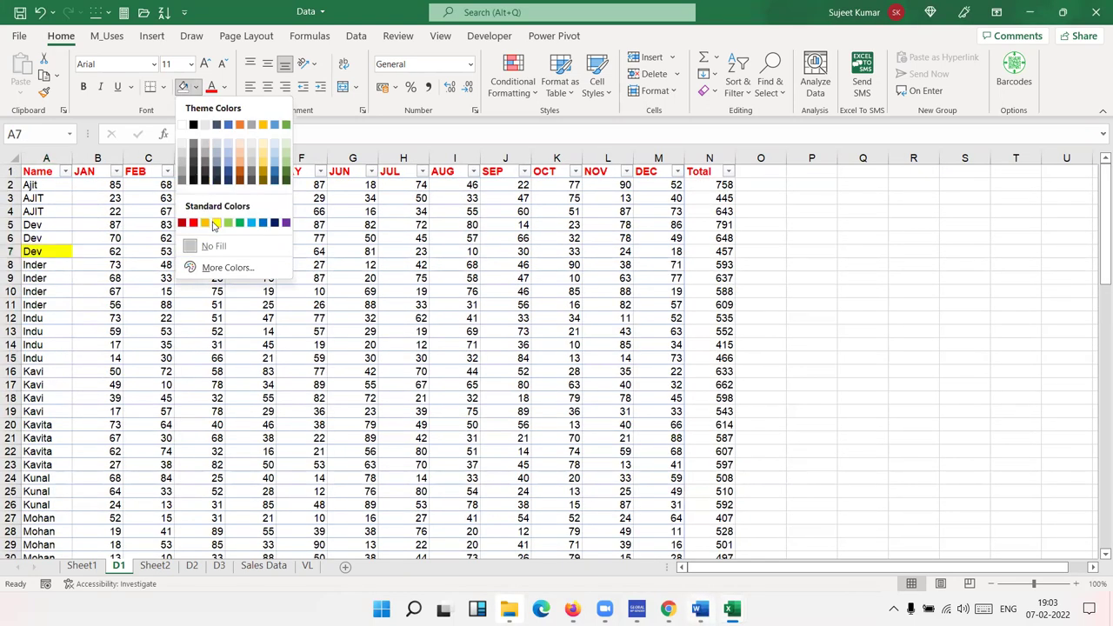
{"action": "left_click", "coordinate": [215, 225]}
{"action": "left_click", "coordinate": [69, 359]}
{"action": "left_click", "coordinate": [181, 88]}
{"action": "left_click", "coordinate": [44, 465]}
- Fill Kavita's name cell A23 yellow
{"action": "left_click", "coordinate": [183, 87]}
{"action": "scroll", "coordinate": [117, 326], "scroll_direction": "down", "scroll_amount": 10}
{"action": "scroll", "coordinate": [116, 325], "scroll_direction": "up", "scroll_amount": 10}
- Filter Name by yellow cell colour, then clear the Name filter to show all rows
{"action": "left_click", "coordinate": [45, 171]}
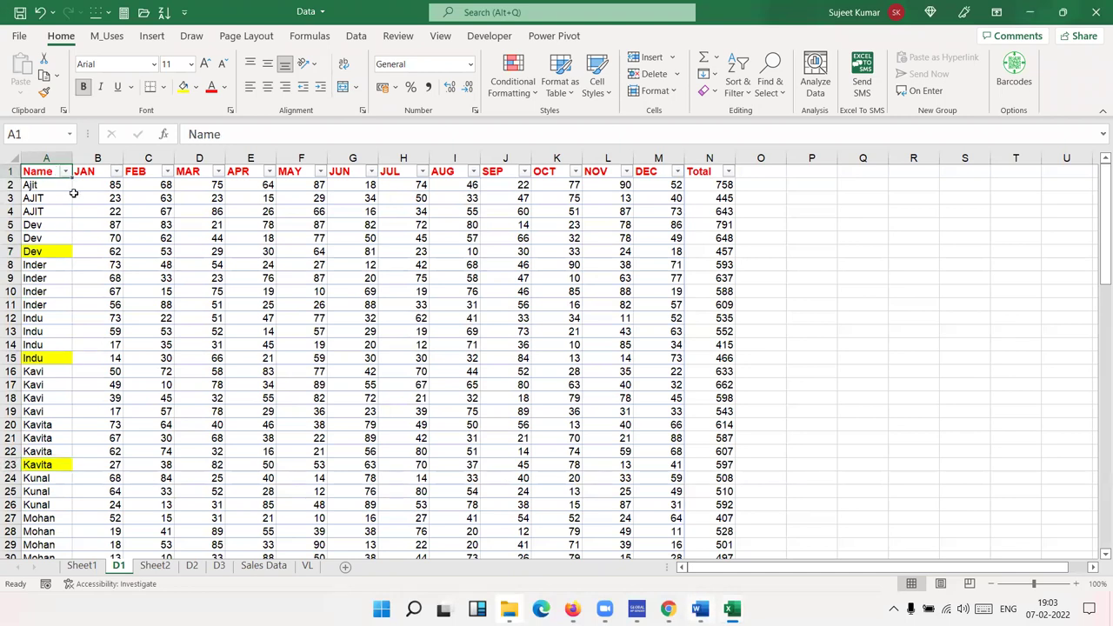
{"action": "left_click", "coordinate": [64, 172]}
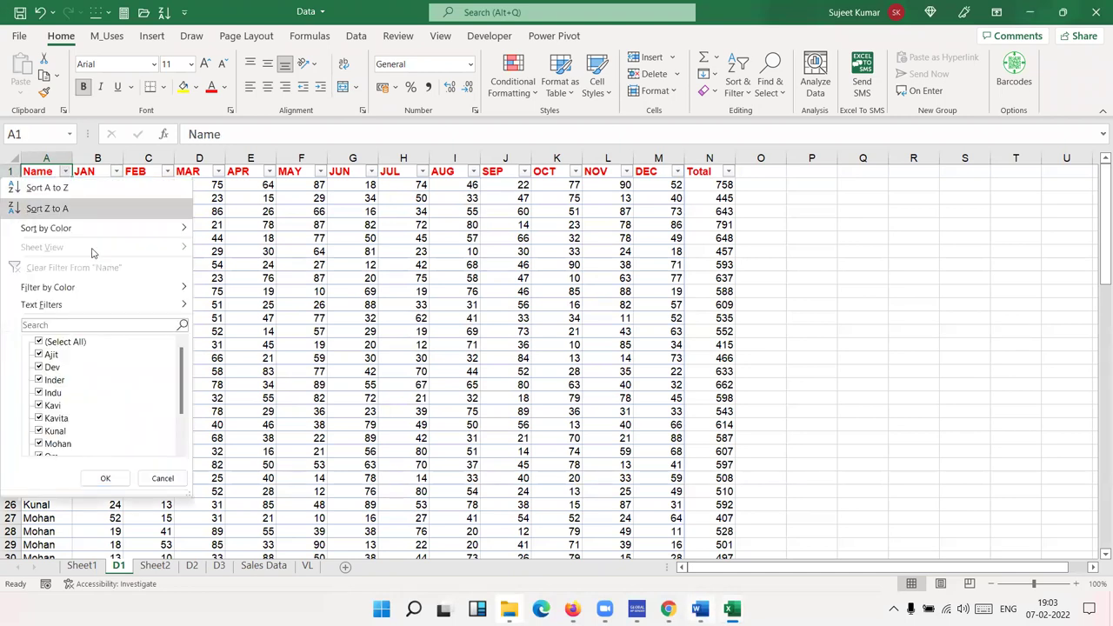
{"action": "mouse_move", "coordinate": [84, 303]}
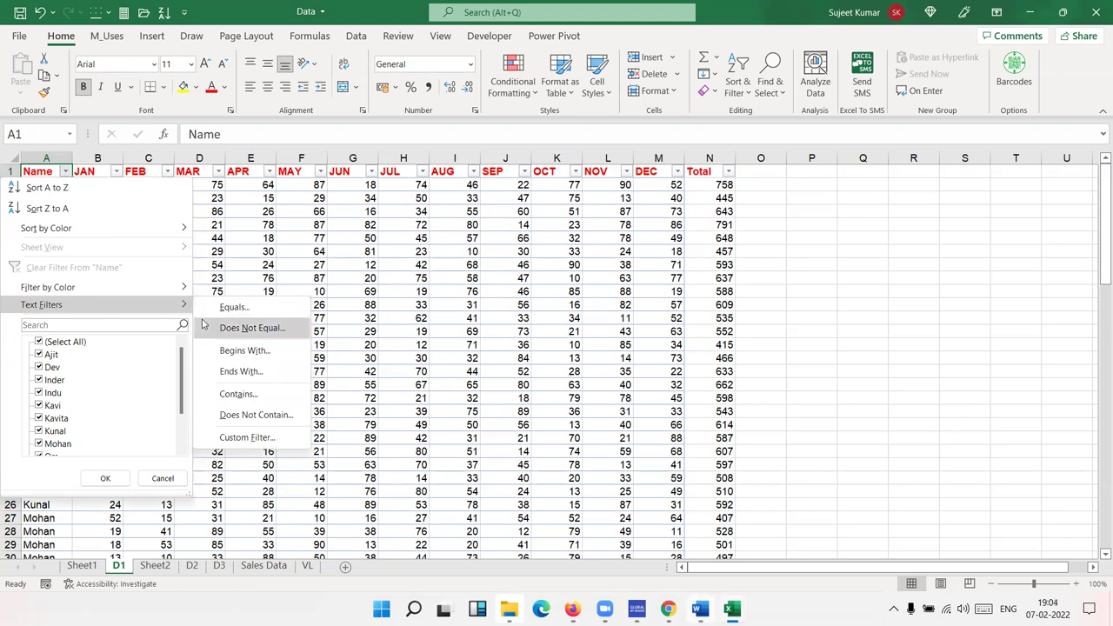
{"action": "mouse_move", "coordinate": [105, 287]}
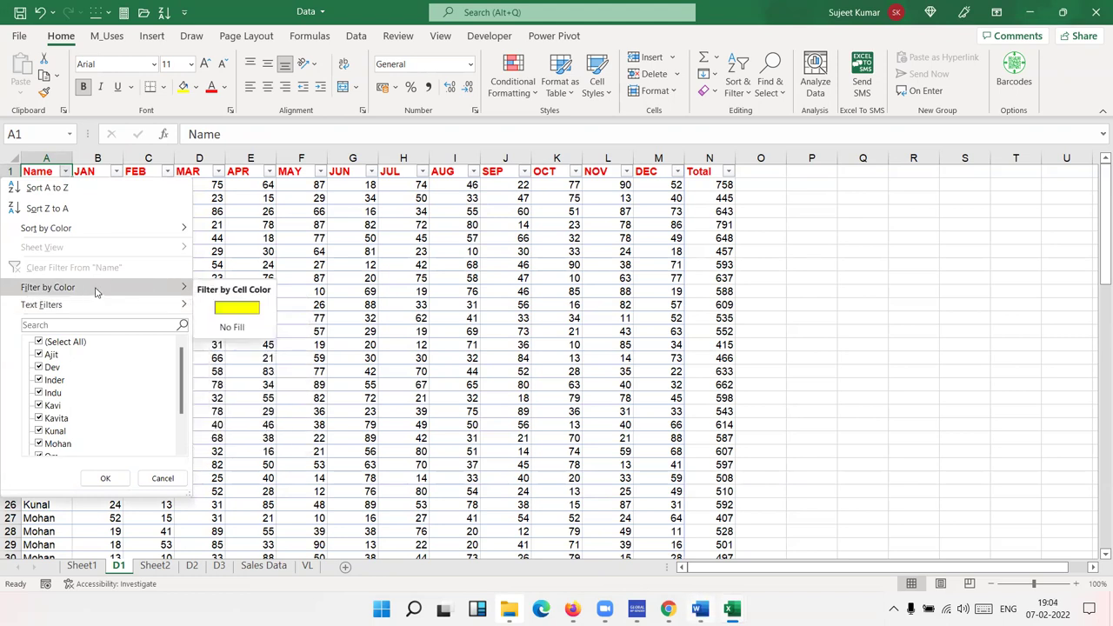
{"action": "left_click", "coordinate": [236, 307]}
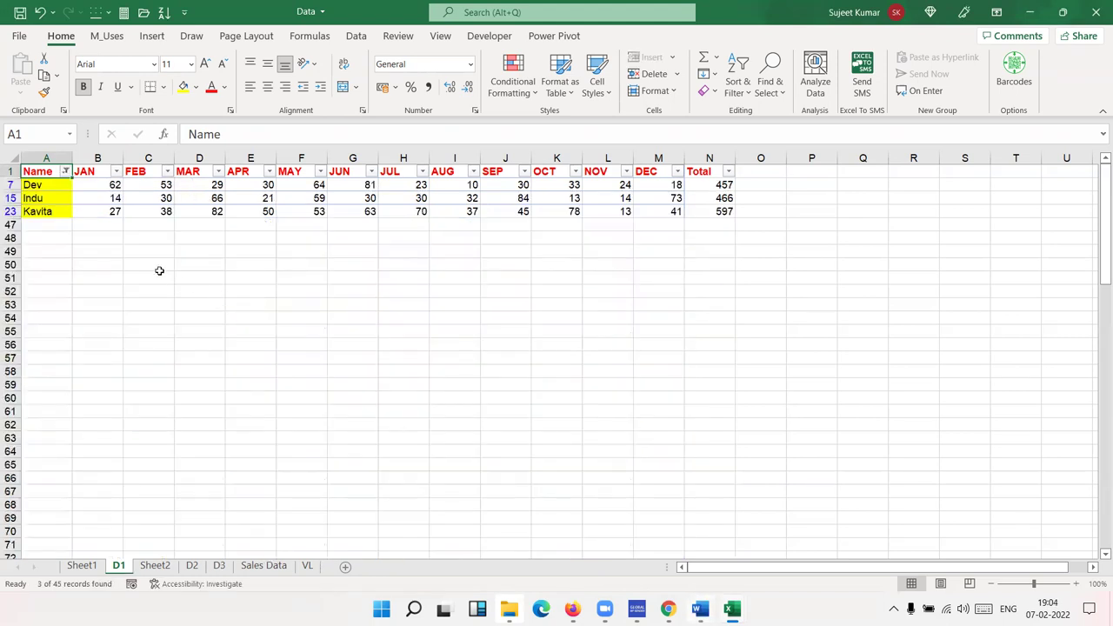
{"action": "left_click", "coordinate": [65, 173]}
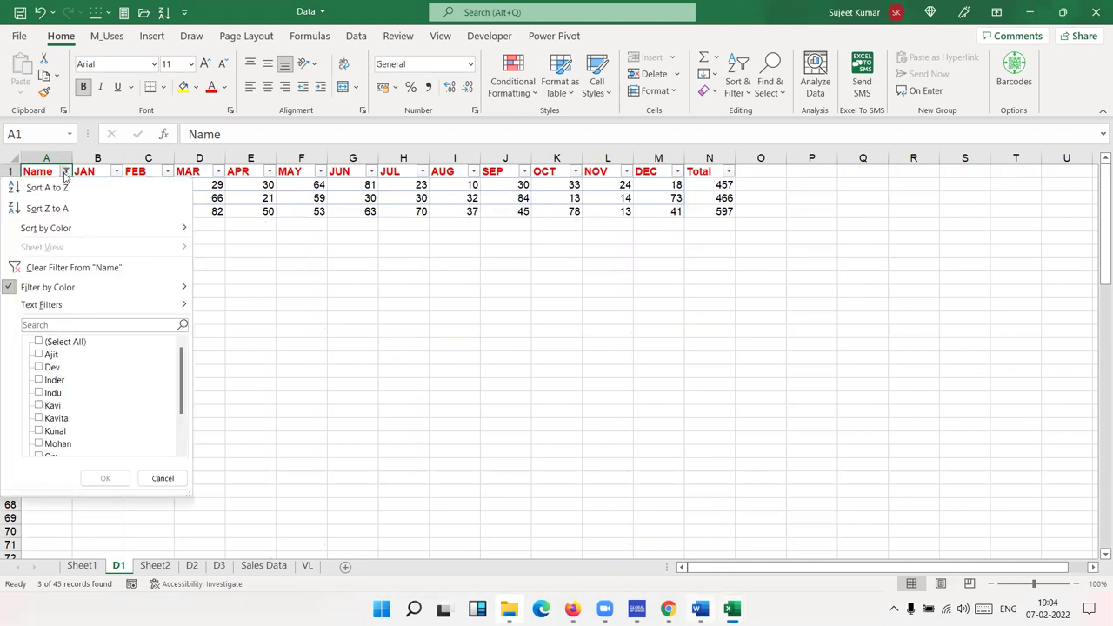
{"action": "left_click", "coordinate": [73, 267]}
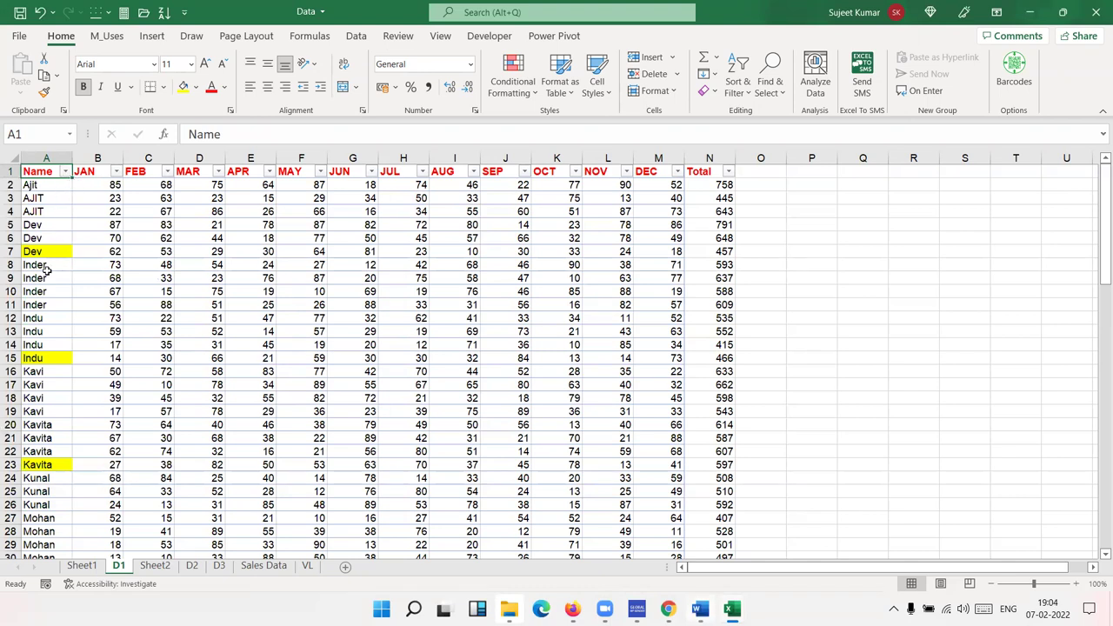
{"action": "double_click", "coordinate": [53, 224]}
{"action": "type", "text": "Kumar"}
{"action": "left_click", "coordinate": [74, 346]}
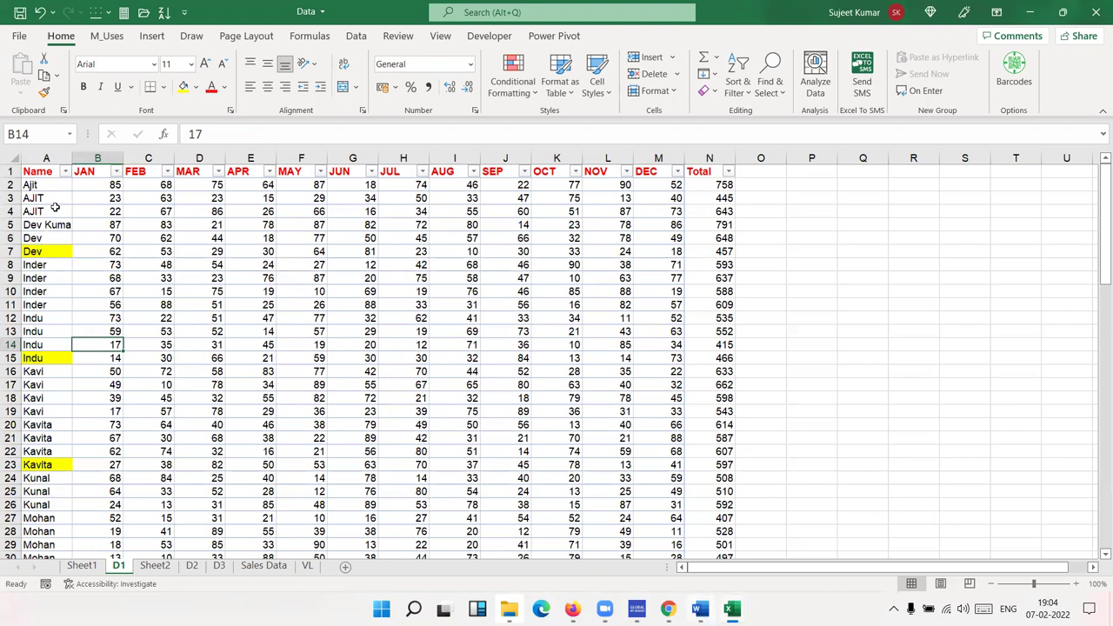
- Apply a Name text filter containing 'Dev', then clear it to show all 45 records
{"action": "left_click", "coordinate": [65, 172]}
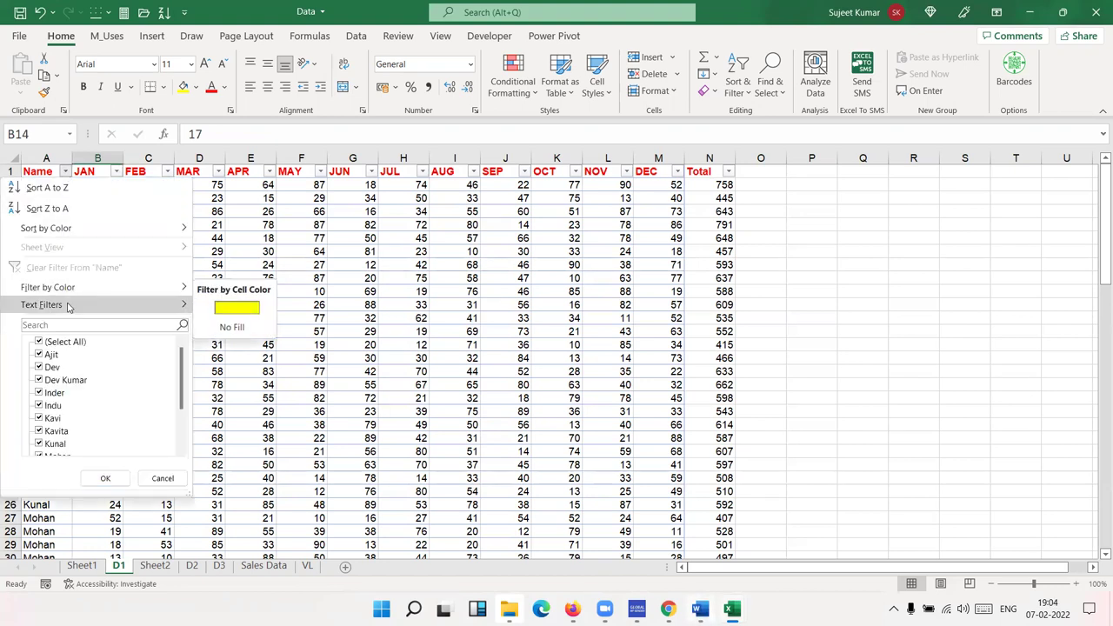
{"action": "mouse_move", "coordinate": [71, 305]}
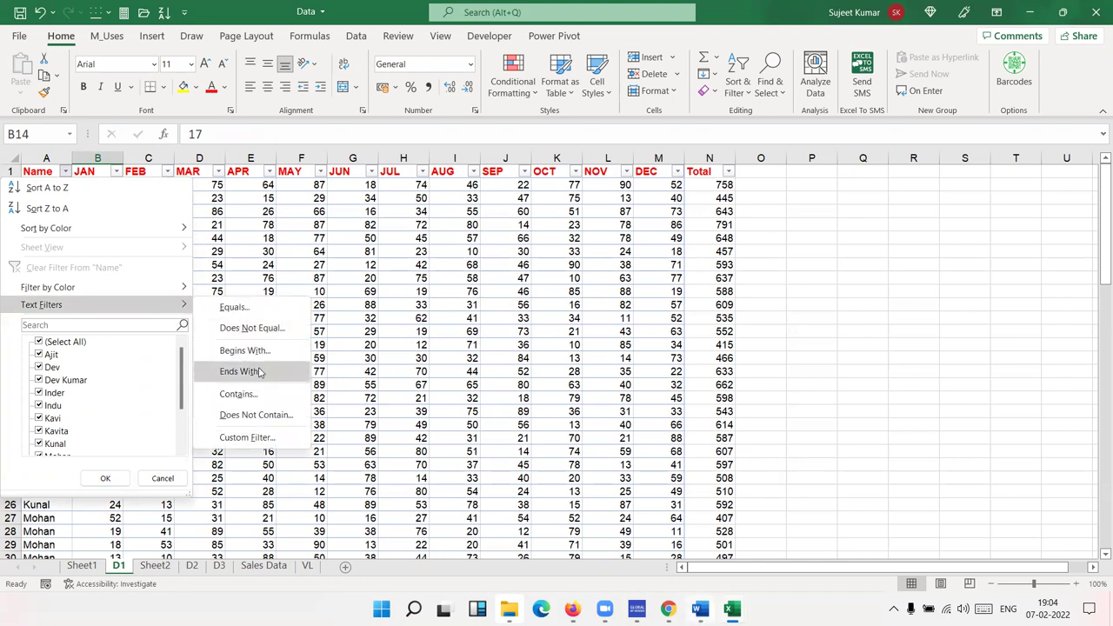
{"action": "left_click", "coordinate": [262, 396]}
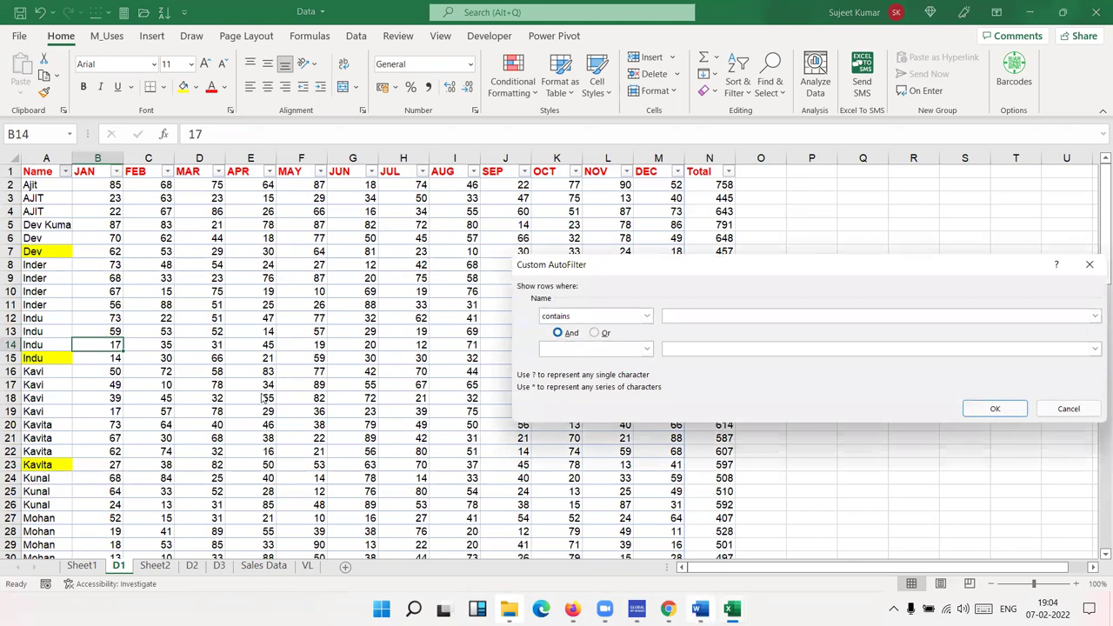
{"action": "type", "text": "Dev"}
{"action": "left_click", "coordinate": [994, 409]}
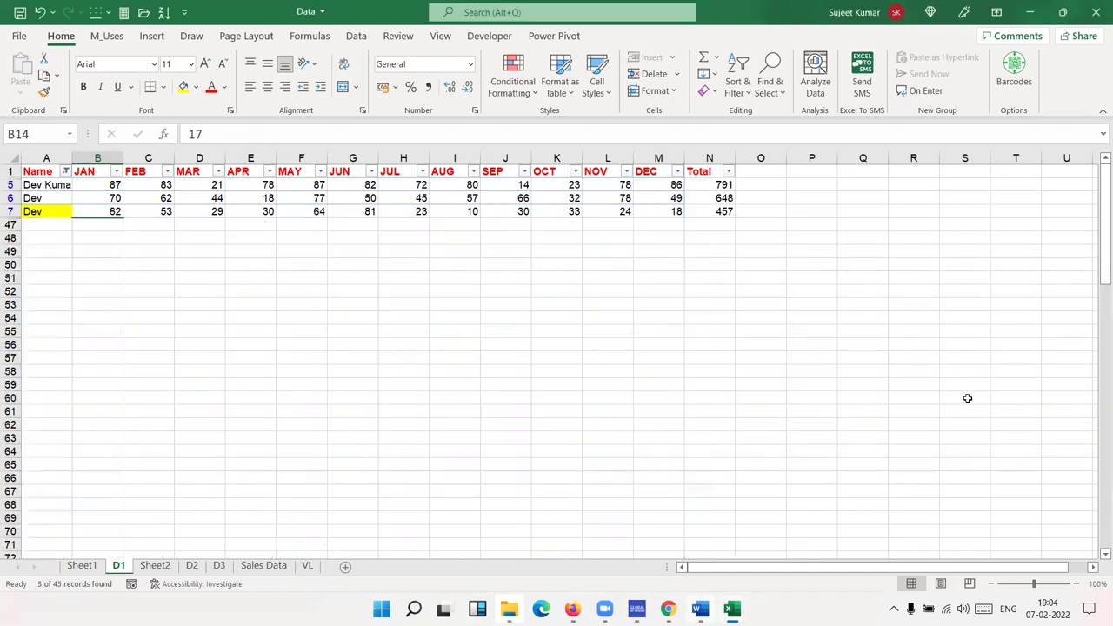
{"action": "left_click", "coordinate": [45, 173]}
{"action": "key", "text": "Down"}
{"action": "left_click", "coordinate": [44, 197]}
{"action": "left_click", "coordinate": [36, 211]}
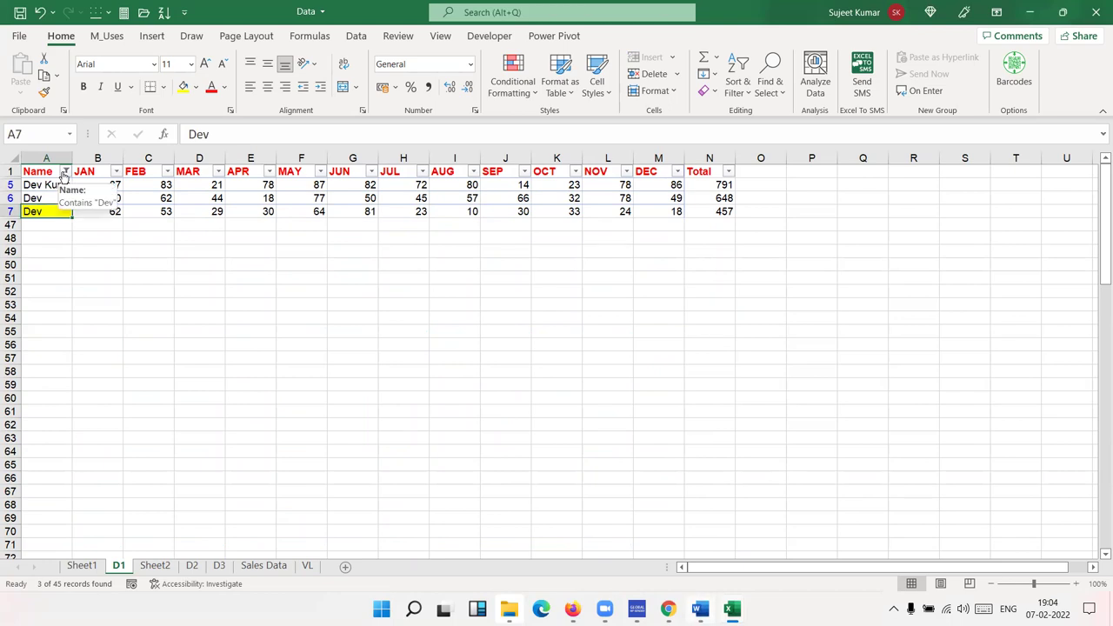
{"action": "left_click", "coordinate": [65, 173]}
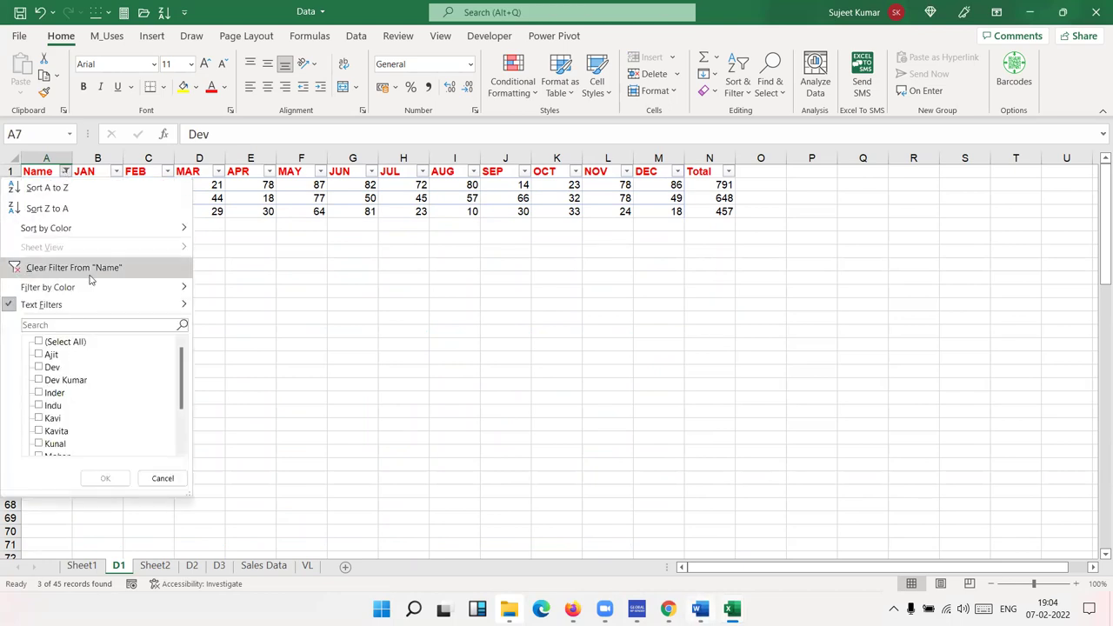
{"action": "left_click", "coordinate": [87, 269]}
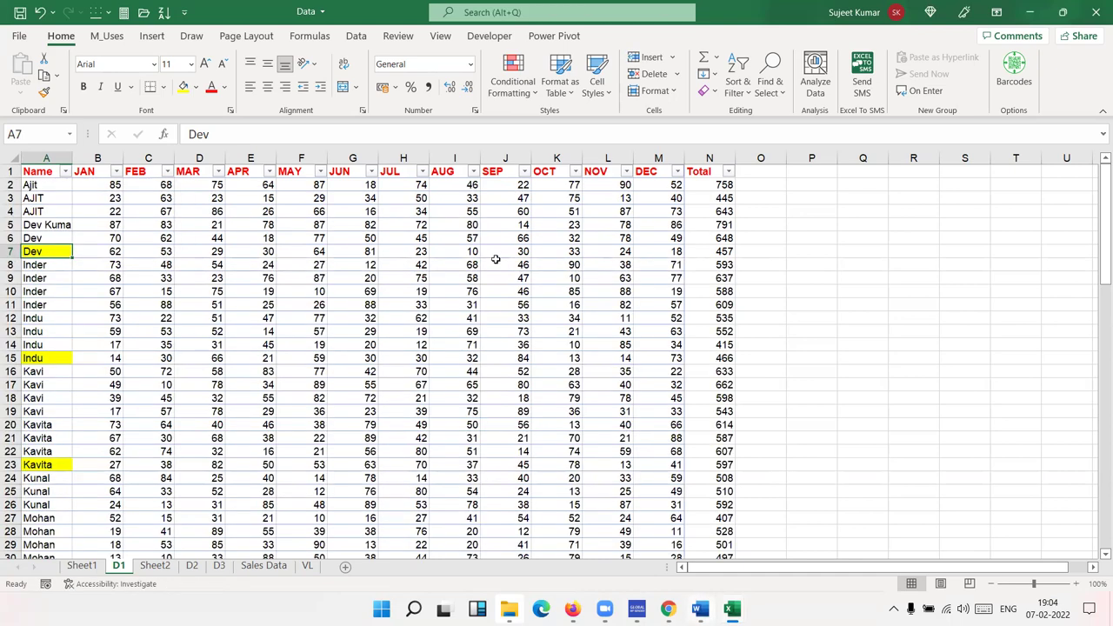
- Look at the Name column's filter options, close them unchanged, and select B2 in JAN
{"action": "left_click", "coordinate": [523, 263]}
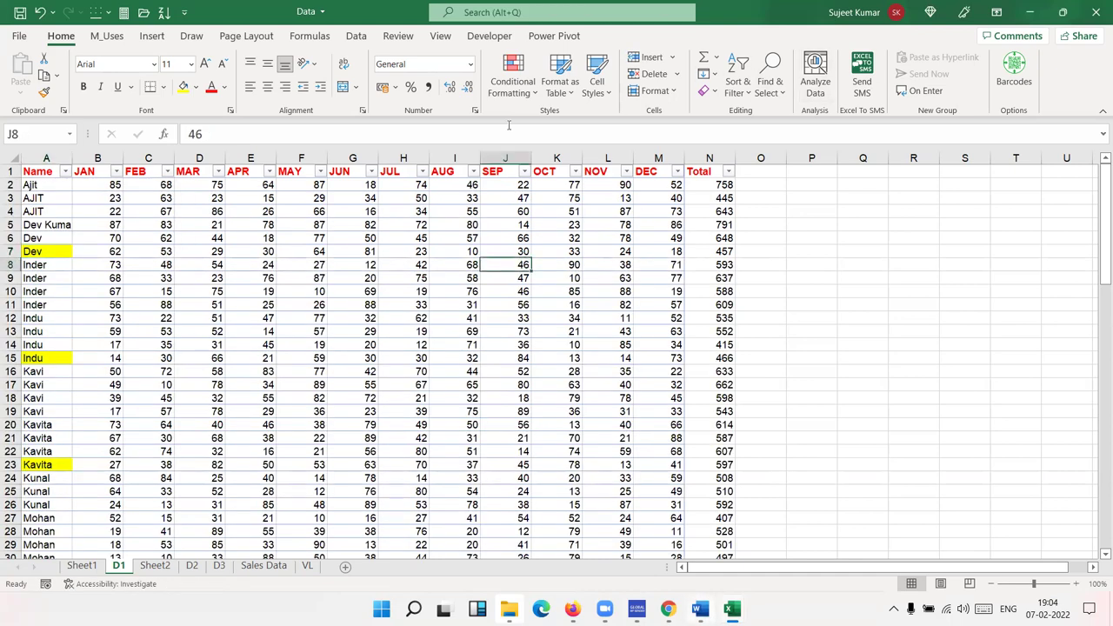
{"action": "left_click", "coordinate": [65, 172]}
{"action": "mouse_move", "coordinate": [53, 304]}
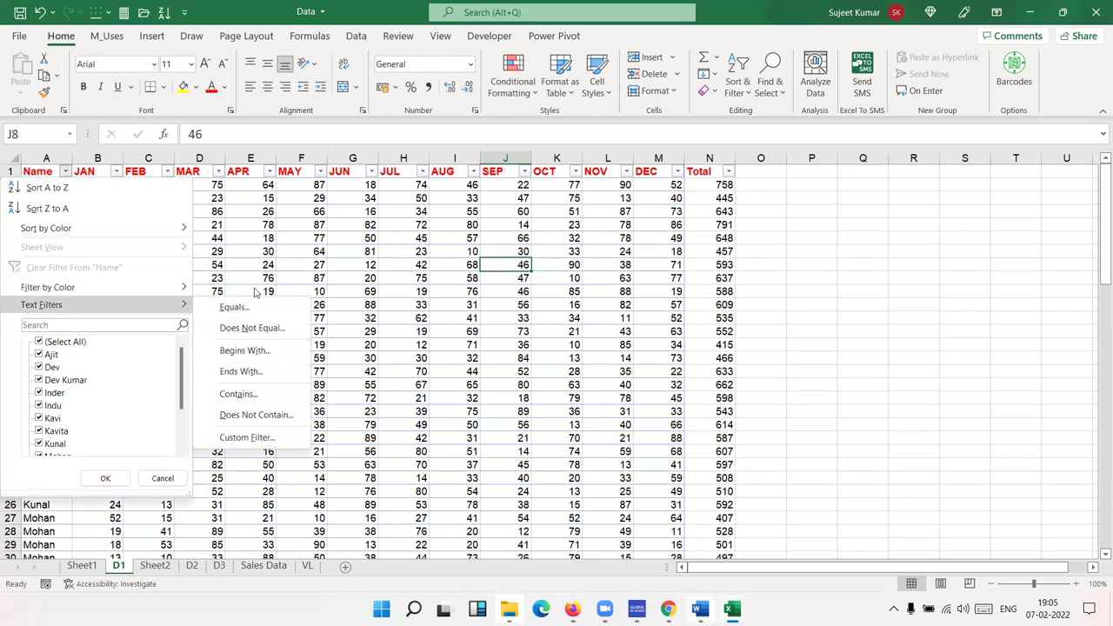
{"action": "left_click", "coordinate": [260, 231]}
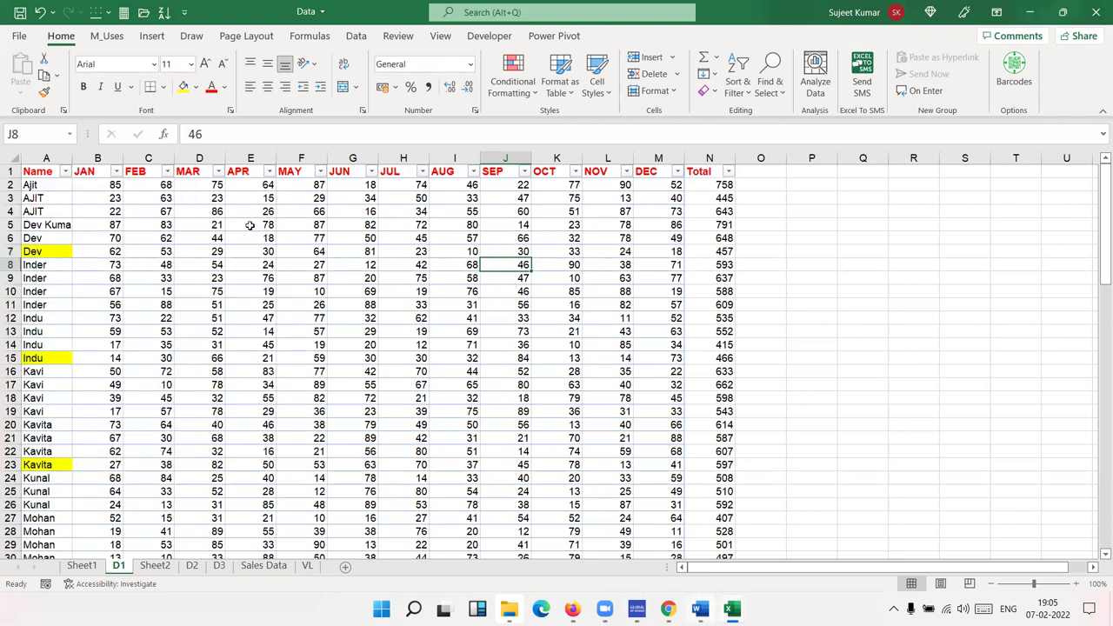
{"action": "left_click", "coordinate": [124, 191]}
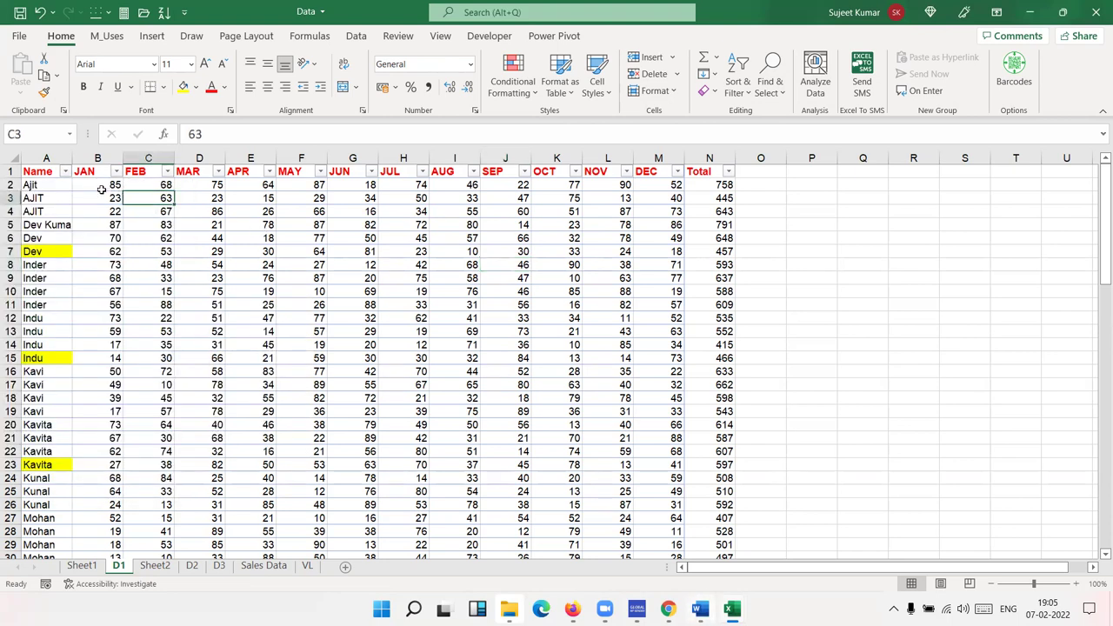
{"action": "left_click", "coordinate": [99, 185]}
- Filter JAN to values greater than 50, leaving 25 of 45 records
{"action": "left_click", "coordinate": [118, 172]}
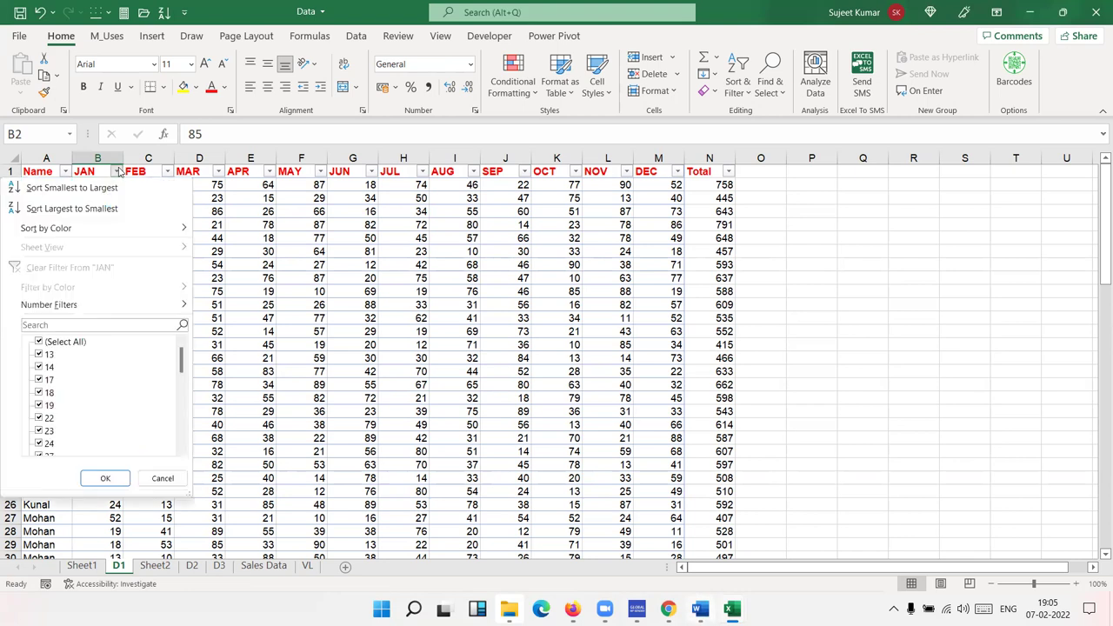
{"action": "scroll", "coordinate": [53, 409], "scroll_direction": "down", "scroll_amount": 3}
{"action": "scroll", "coordinate": [37, 424], "scroll_direction": "up", "scroll_amount": 3}
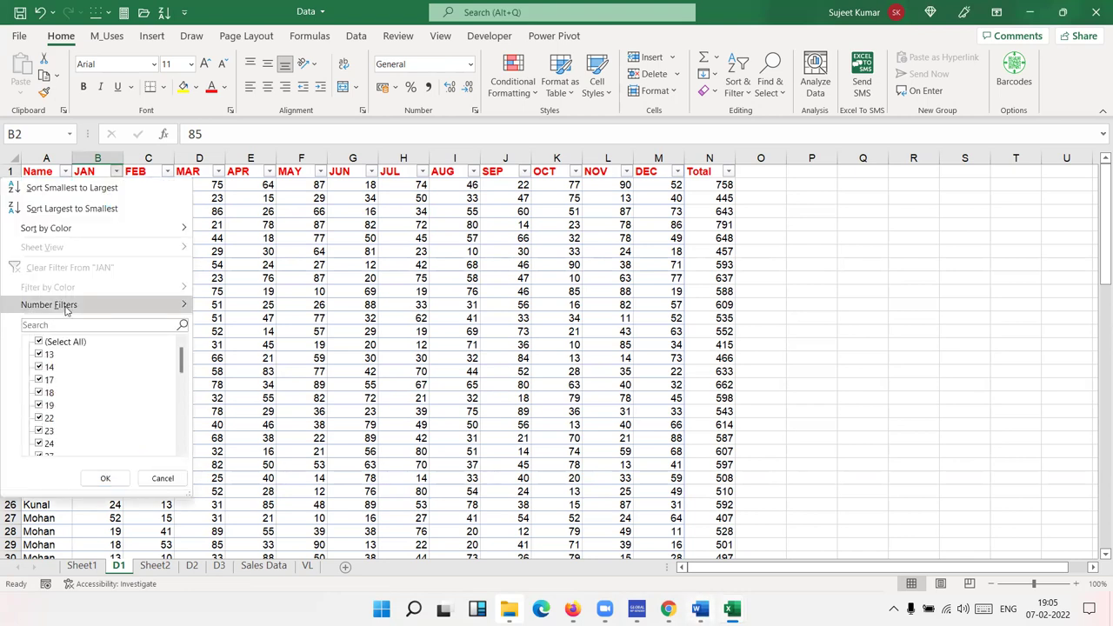
{"action": "mouse_move", "coordinate": [65, 306]}
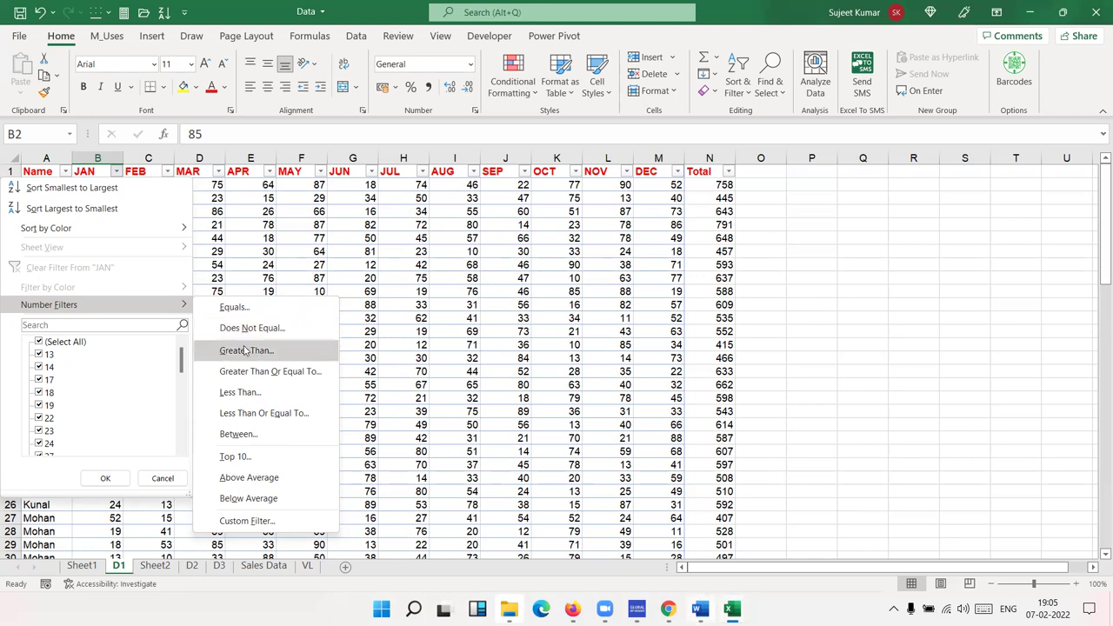
{"action": "left_click", "coordinate": [247, 351]}
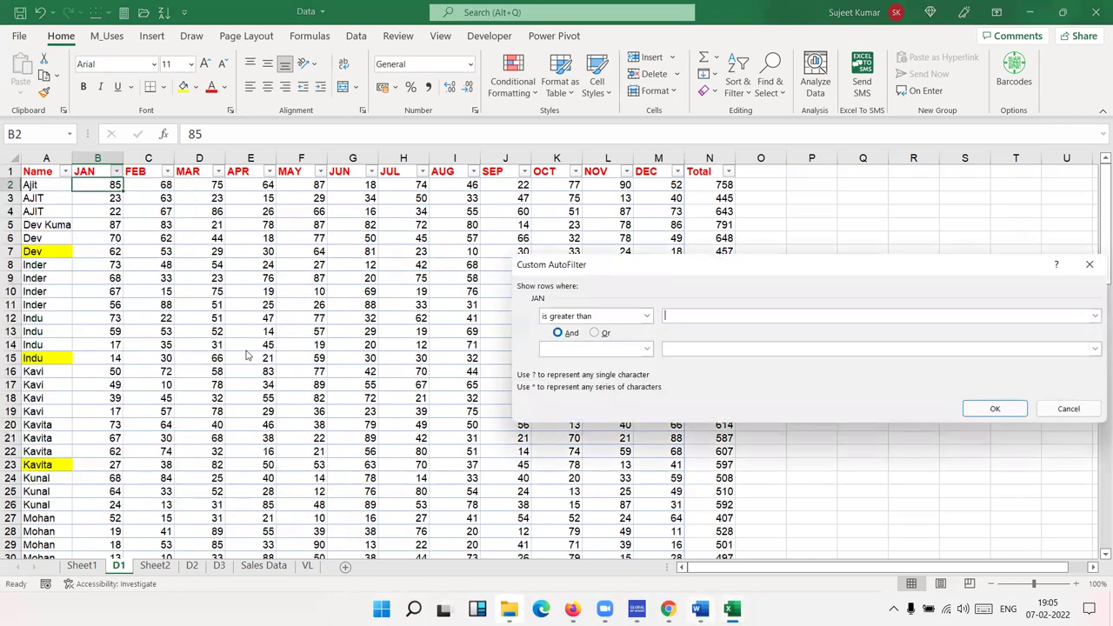
{"action": "type", "text": "50"}
{"action": "key", "text": "Return"}
{"action": "scroll", "coordinate": [154, 278], "scroll_direction": "down", "scroll_amount": 2}
{"action": "scroll", "coordinate": [154, 278], "scroll_direction": "up", "scroll_amount": 3}
{"action": "left_click", "coordinate": [116, 171]}
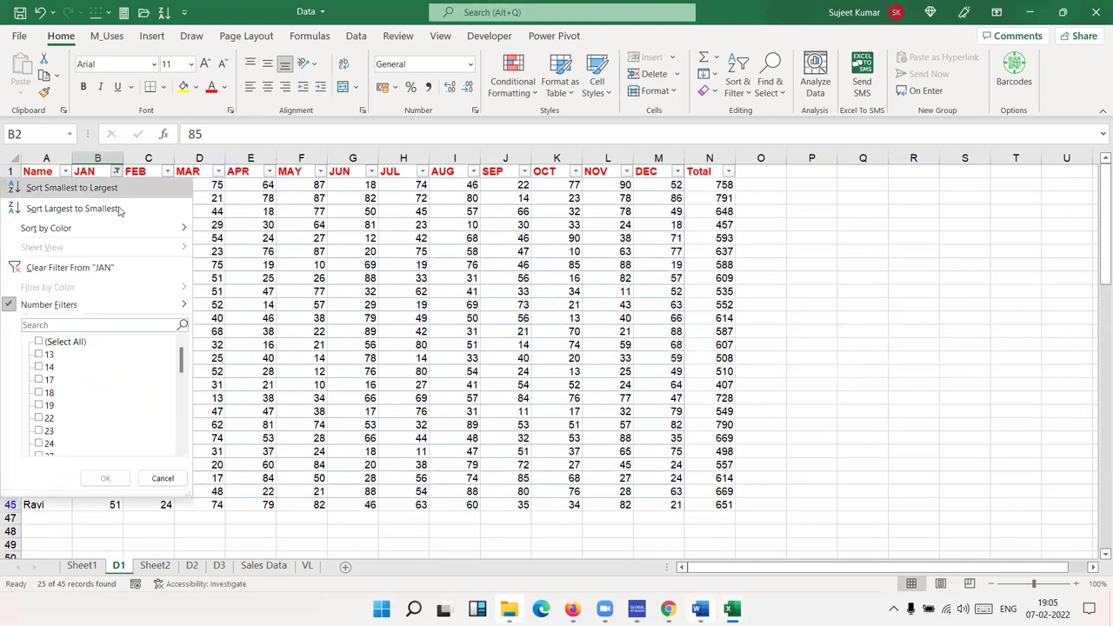
{"action": "mouse_move", "coordinate": [120, 305]}
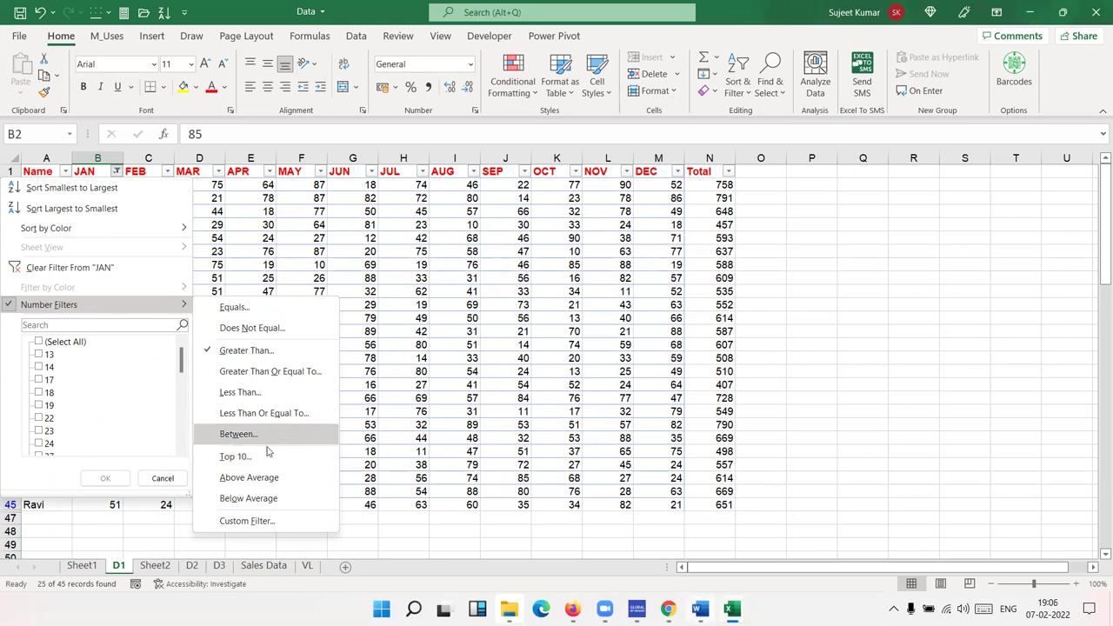
- Apply a Top 5 items number filter on JAN, leaving 5 of 45 records
{"action": "left_click", "coordinate": [264, 456]}
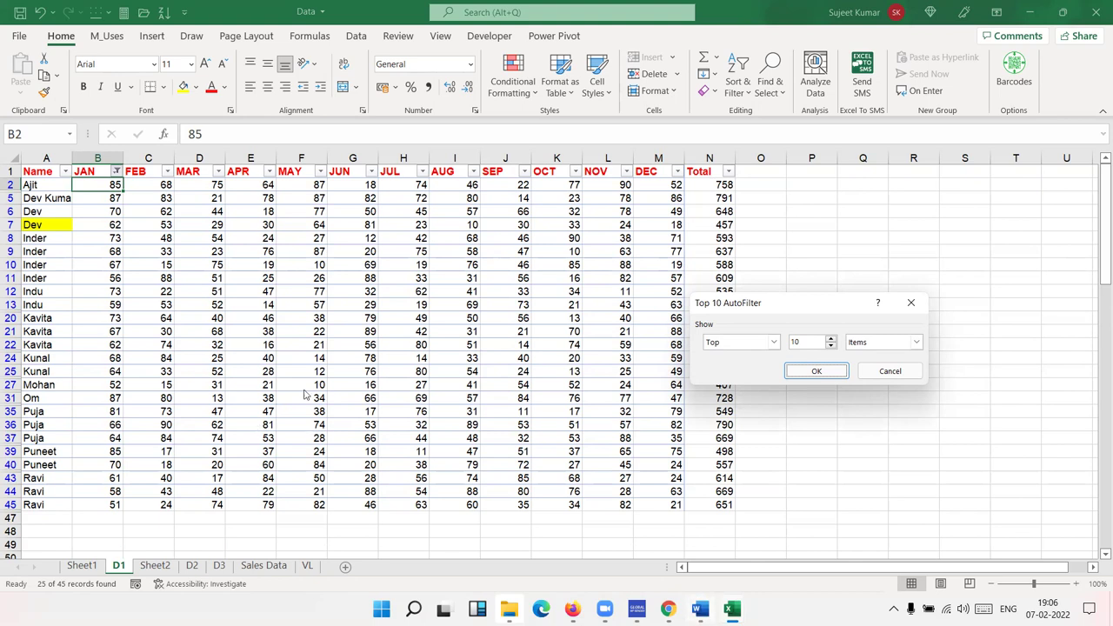
{"action": "left_click_drag", "start_coordinate": [802, 342], "coordinate": [773, 341]}
{"action": "type", "text": "5"}
{"action": "left_click", "coordinate": [822, 370]}
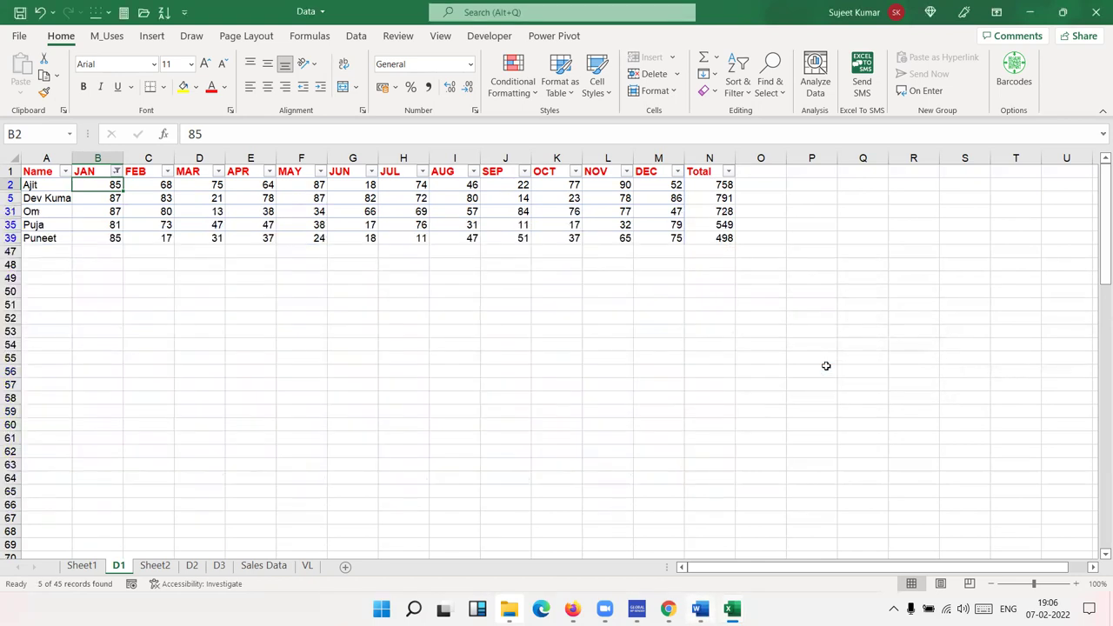
{"action": "left_click", "coordinate": [116, 172]}
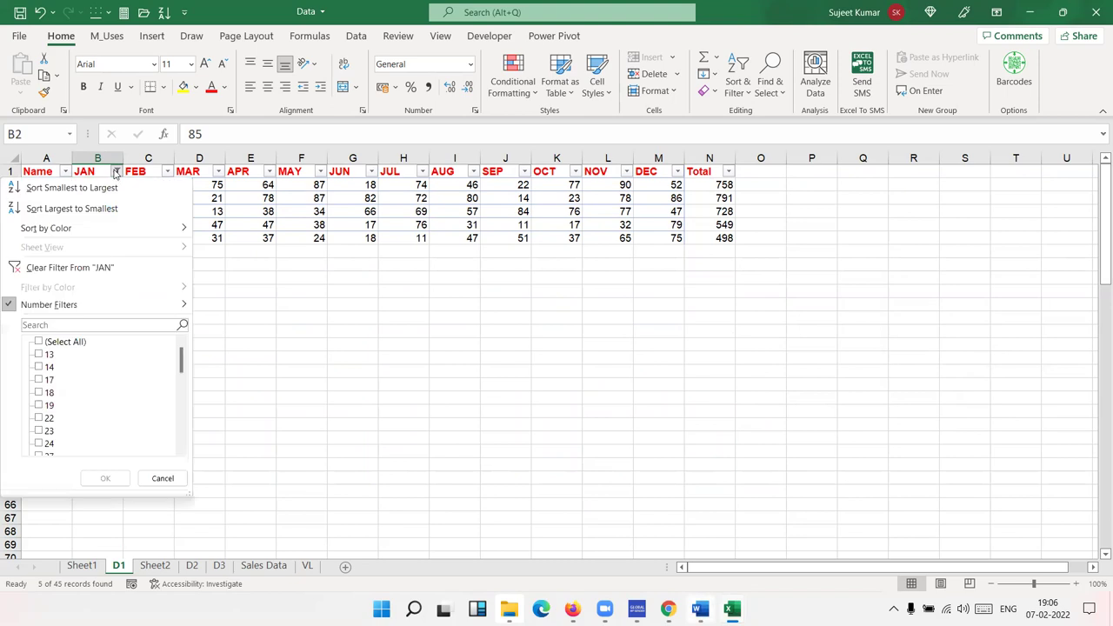
- Clear the JAN filter, switch filtering off, and add a 'Date' heading in O1
{"action": "left_click", "coordinate": [87, 267]}
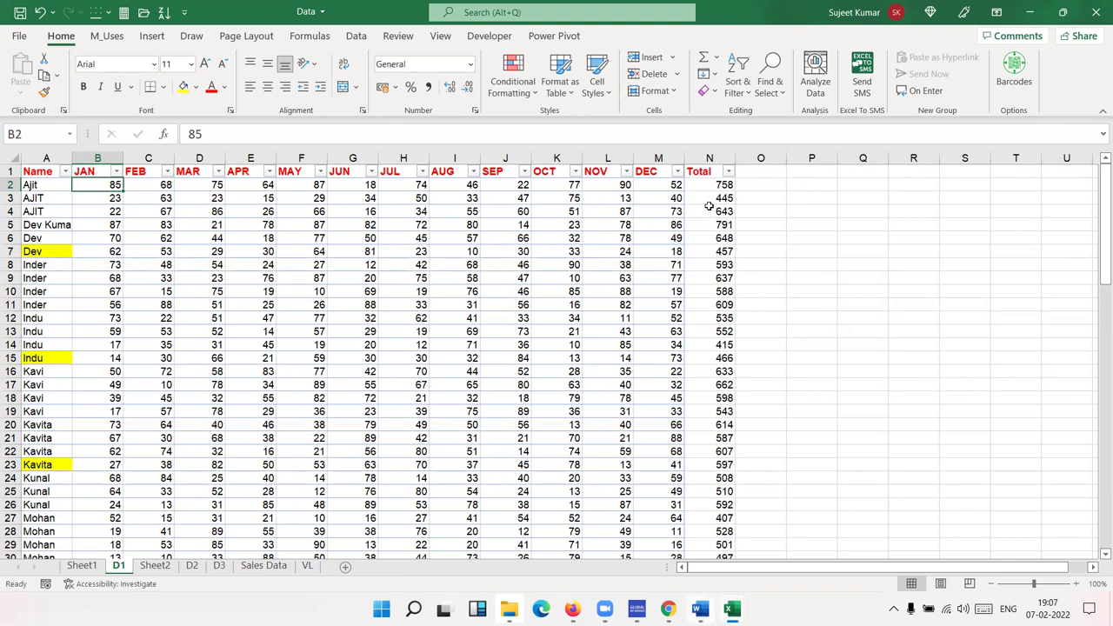
{"action": "key", "text": "ctrl+shift+l"}
{"action": "left_click", "coordinate": [776, 172]}
{"action": "type", "text": "Date"}
{"action": "key", "text": "Return"}
- Fill column O with consecutive dates from 1/1 and turn filtering back on
{"action": "type", "text": "1/1"}
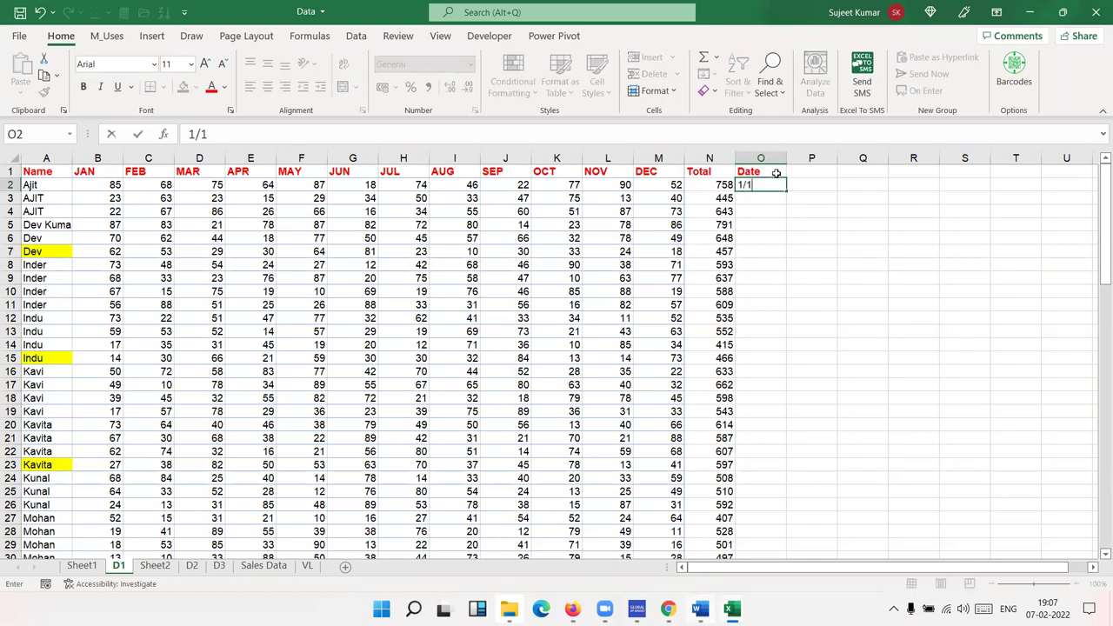
{"action": "key", "text": "Return"}
{"action": "left_click", "coordinate": [770, 185]}
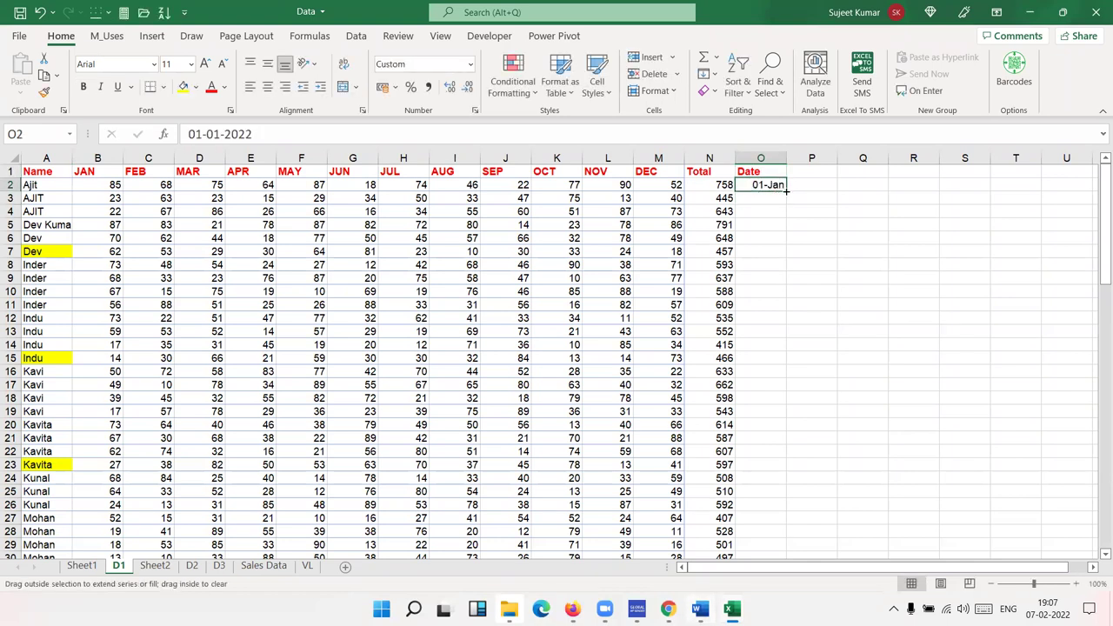
{"action": "double_click", "coordinate": [785, 190]}
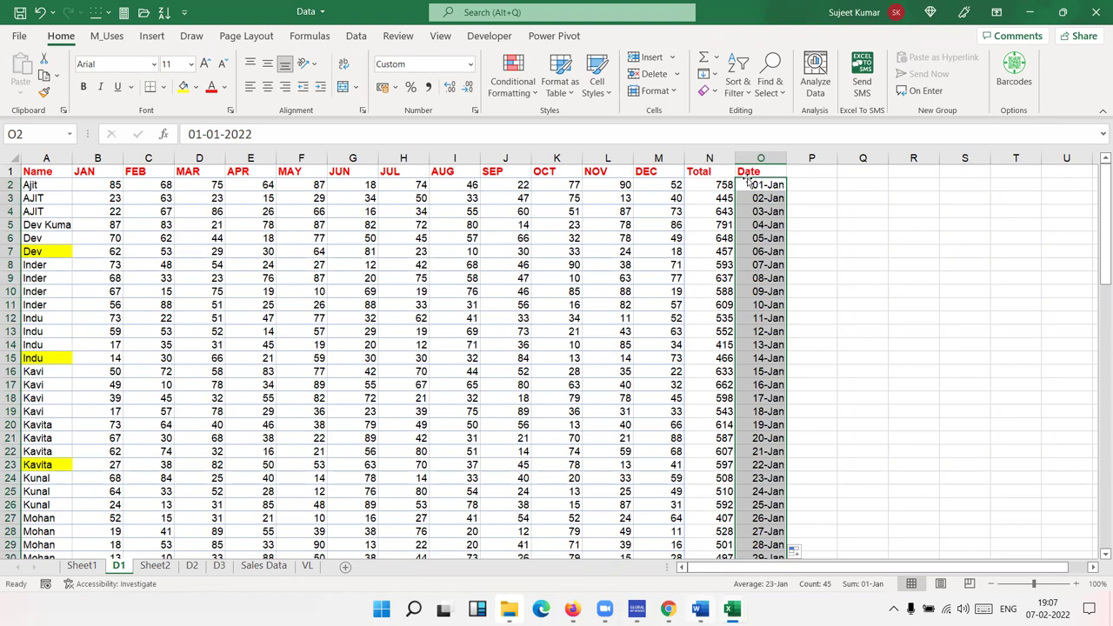
{"action": "left_click", "coordinate": [747, 174]}
{"action": "key", "text": "ctrl+shift+l"}
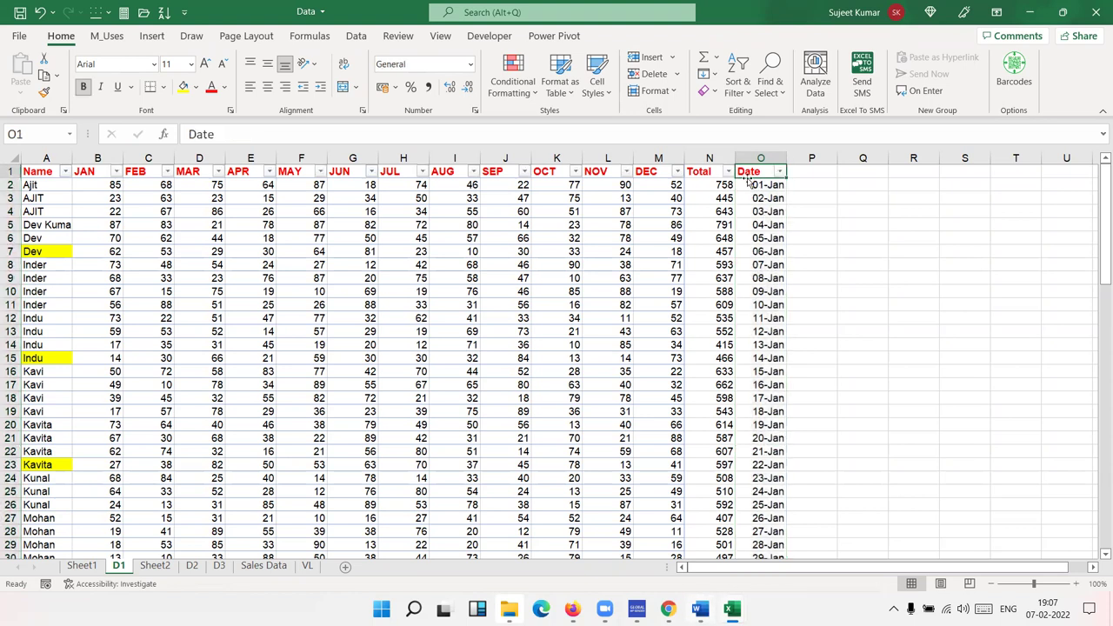
- Browse the Date column's filter list, expanding the 2022 group and January
{"action": "left_click", "coordinate": [737, 82]}
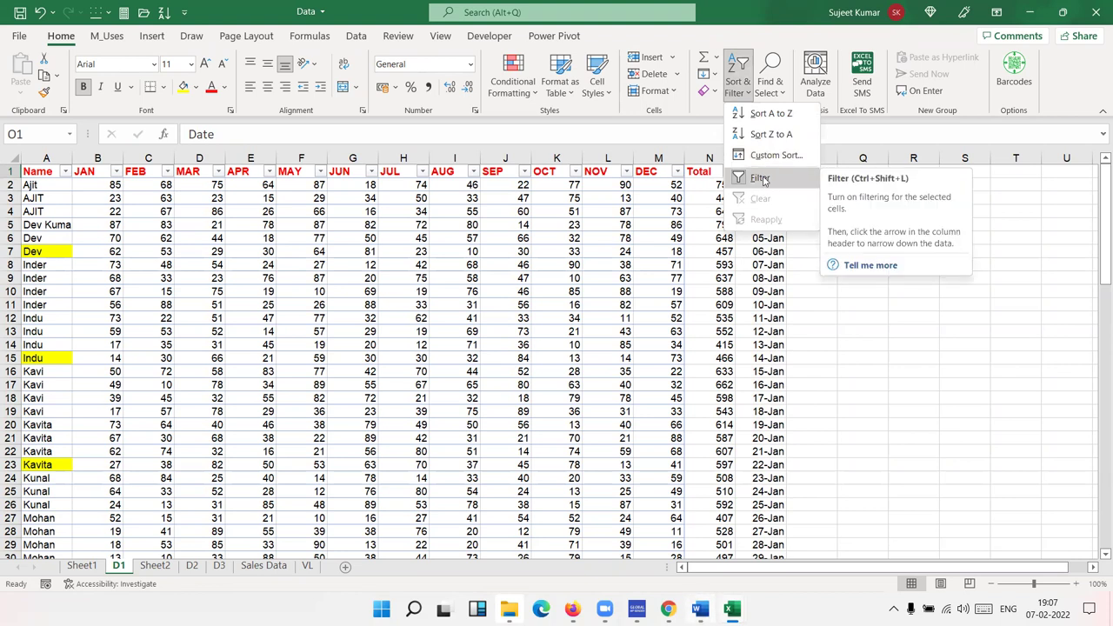
{"action": "key", "text": "Escape"}
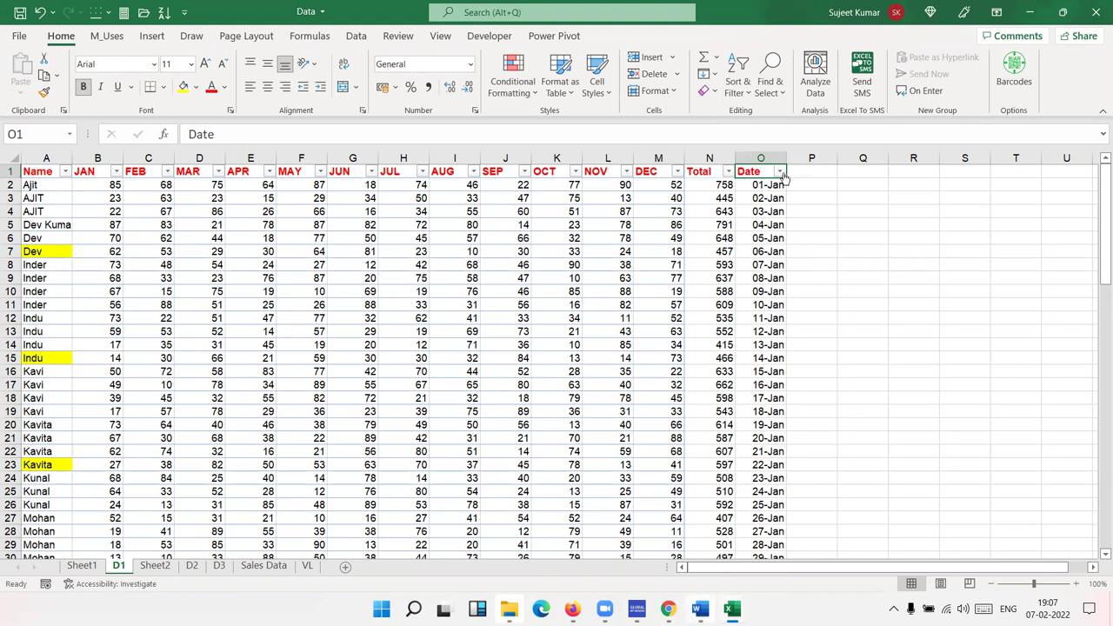
{"action": "left_click", "coordinate": [780, 173]}
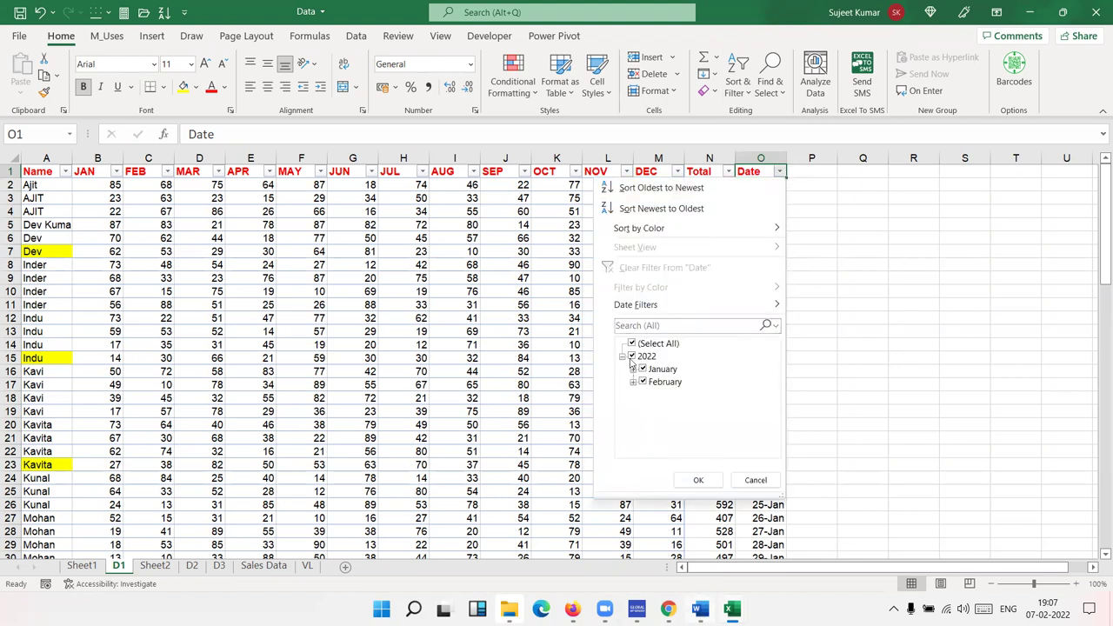
{"action": "key", "text": "Escape"}
{"action": "left_click", "coordinate": [781, 171]}
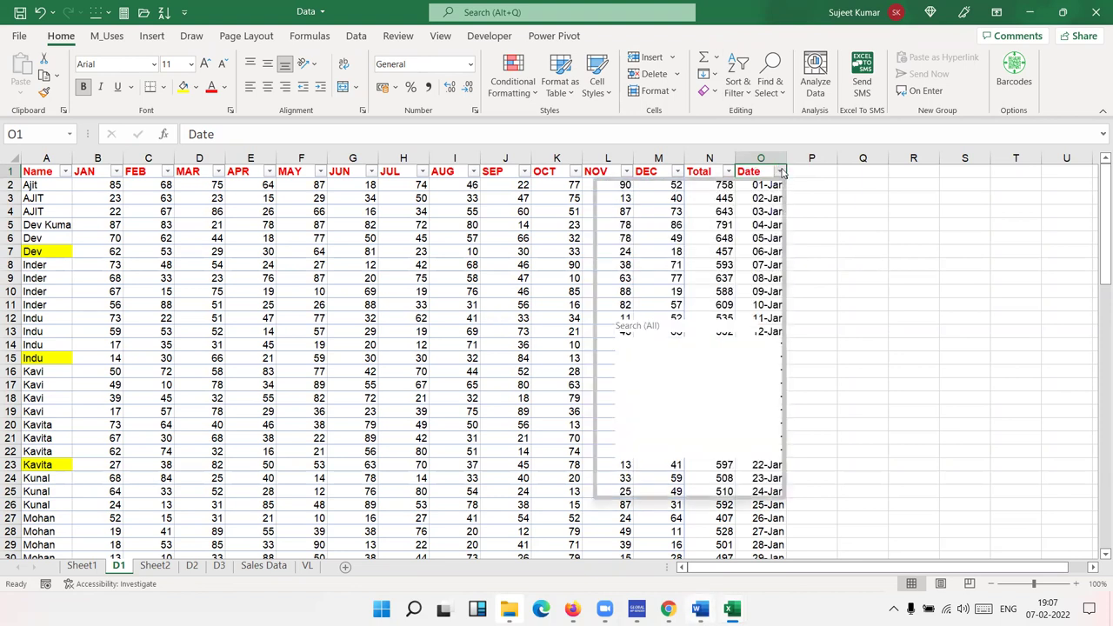
{"action": "left_click", "coordinate": [622, 358]}
{"action": "left_click", "coordinate": [622, 357]}
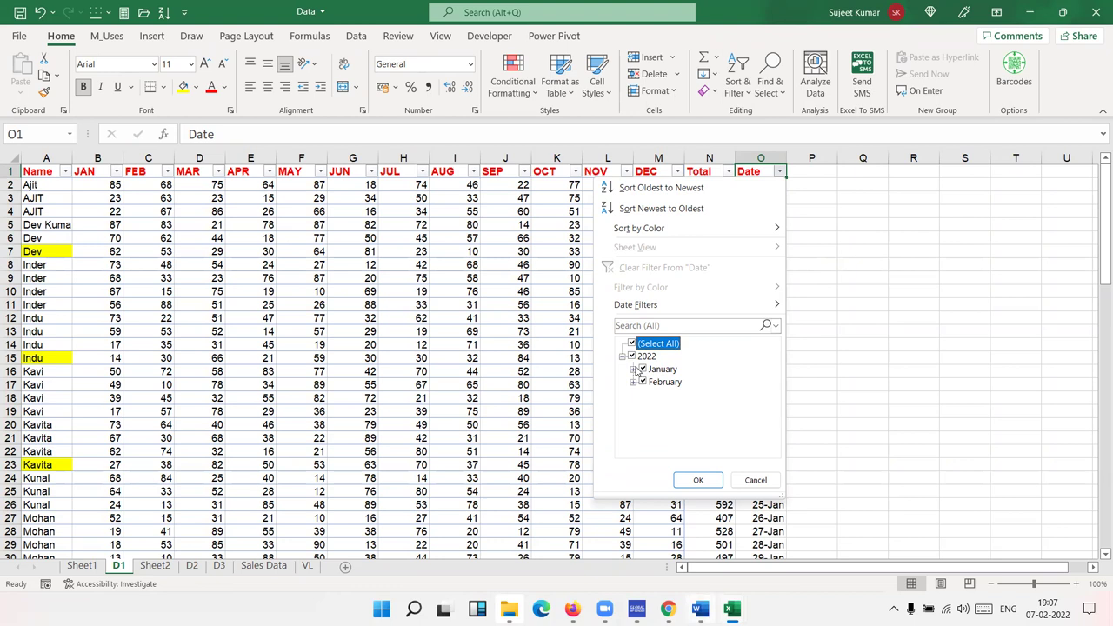
{"action": "left_click", "coordinate": [635, 368]}
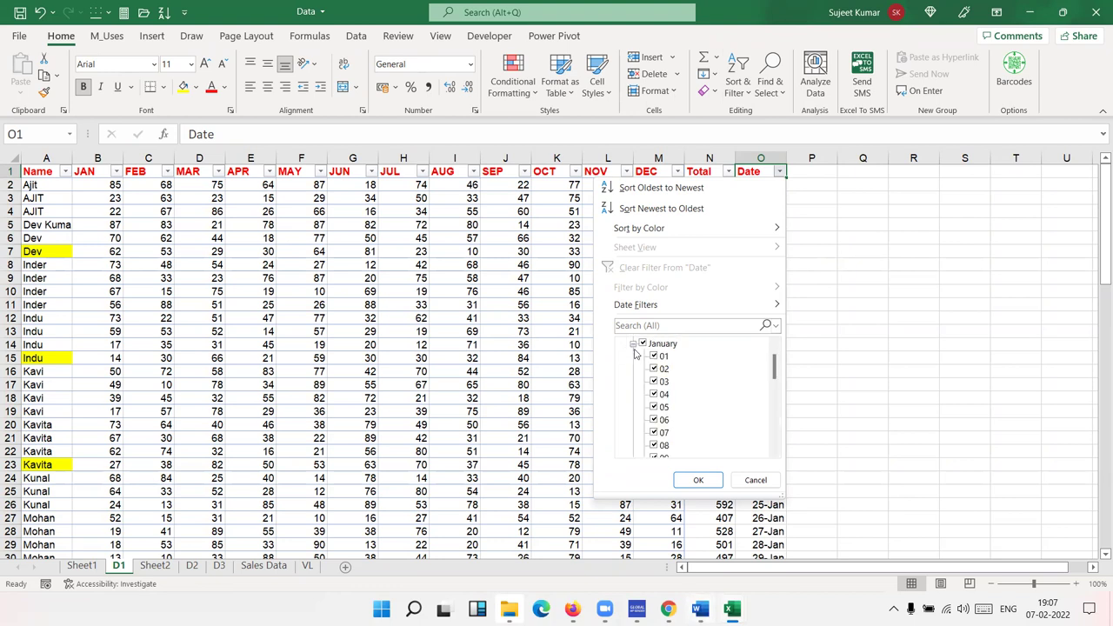
- Filter the Date column to only 1, 2 and 3 January
{"action": "scroll", "coordinate": [640, 356], "scroll_direction": "up", "scroll_amount": 1}
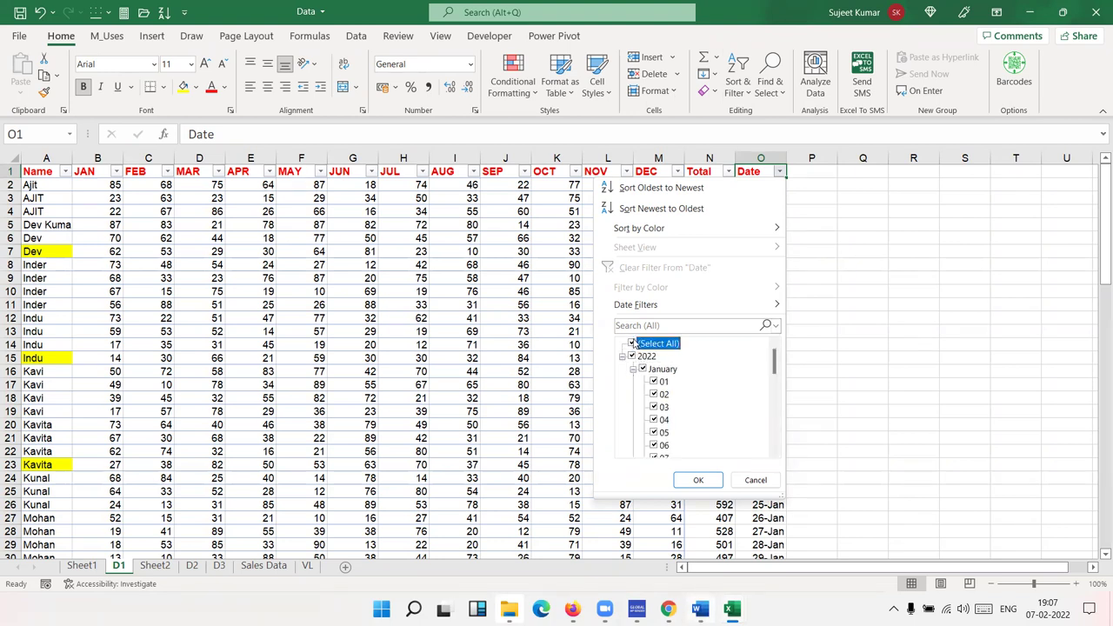
{"action": "left_click", "coordinate": [632, 343]}
{"action": "left_click", "coordinate": [654, 382]}
{"action": "left_click", "coordinate": [654, 394]}
{"action": "left_click", "coordinate": [653, 406]}
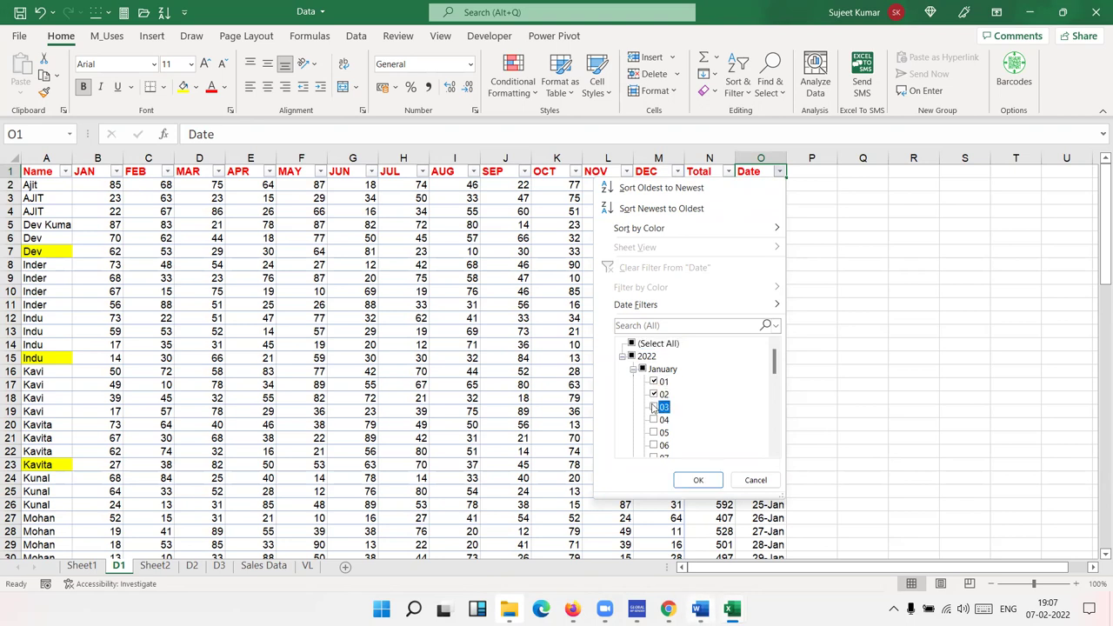
{"action": "left_click", "coordinate": [698, 480]}
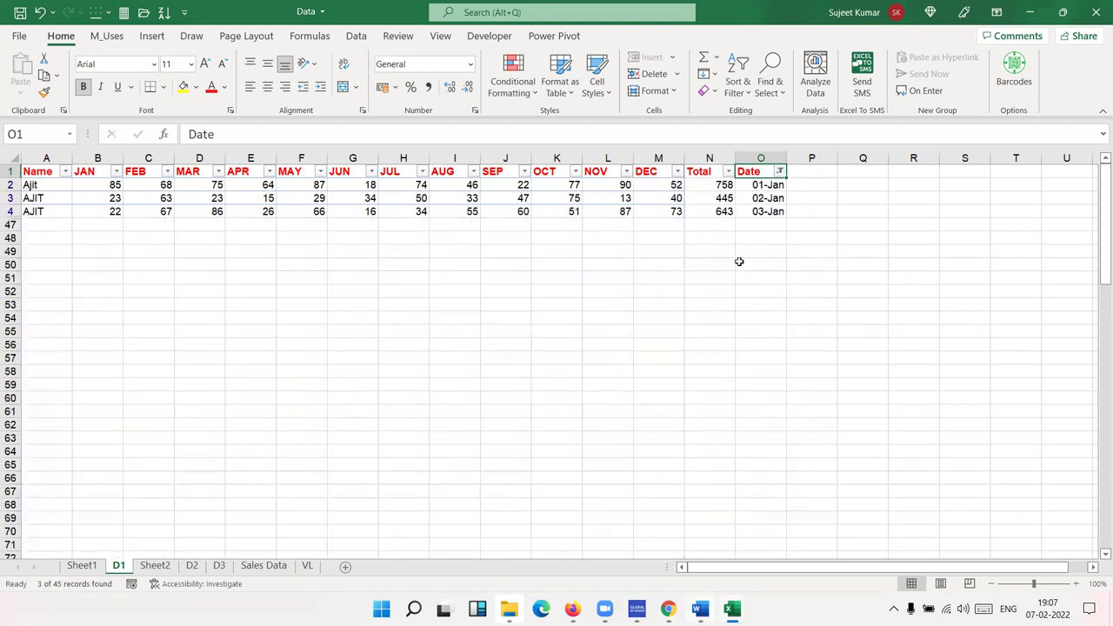
- Clear that filter and exclude January instead, showing only February rows
{"action": "left_click", "coordinate": [779, 171]}
{"action": "left_click", "coordinate": [686, 264]}
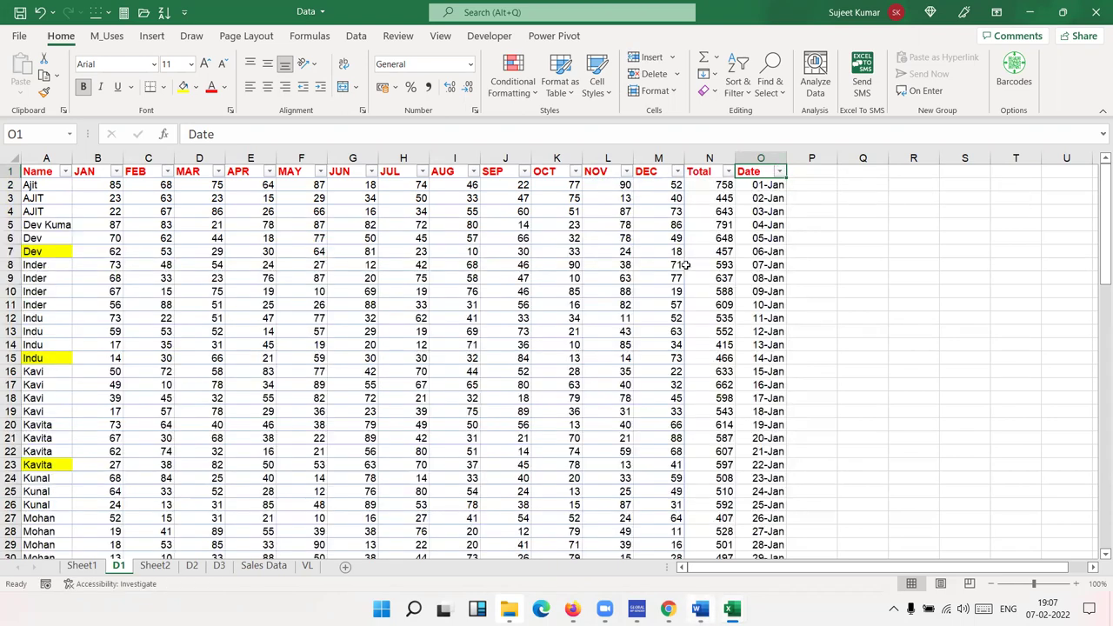
{"action": "left_click", "coordinate": [779, 171]}
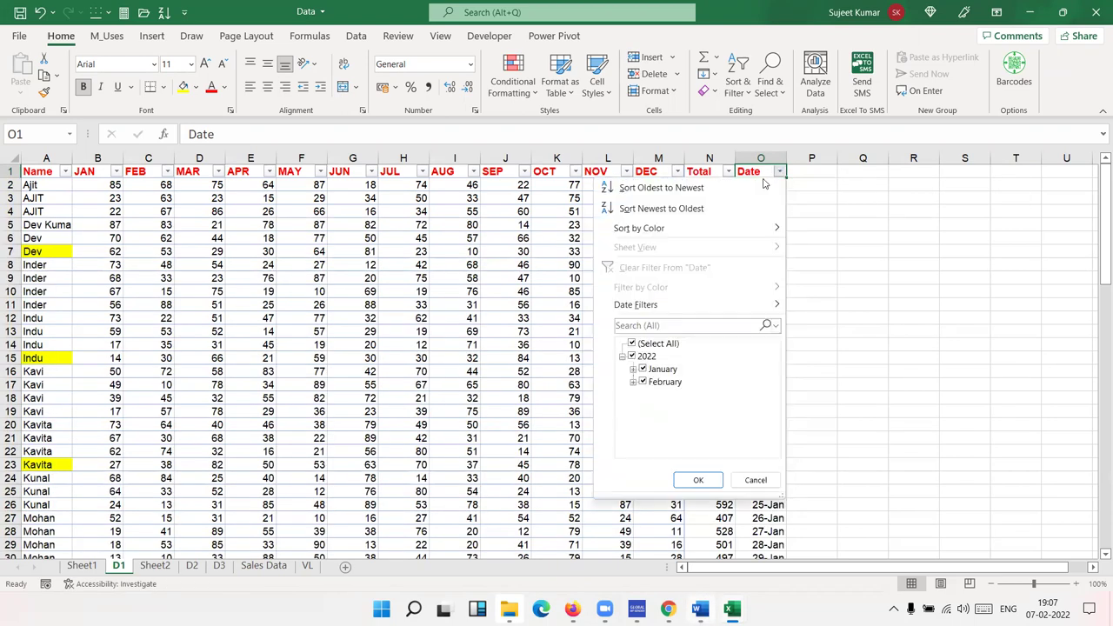
{"action": "left_click", "coordinate": [642, 369]}
{"action": "left_click", "coordinate": [697, 480]}
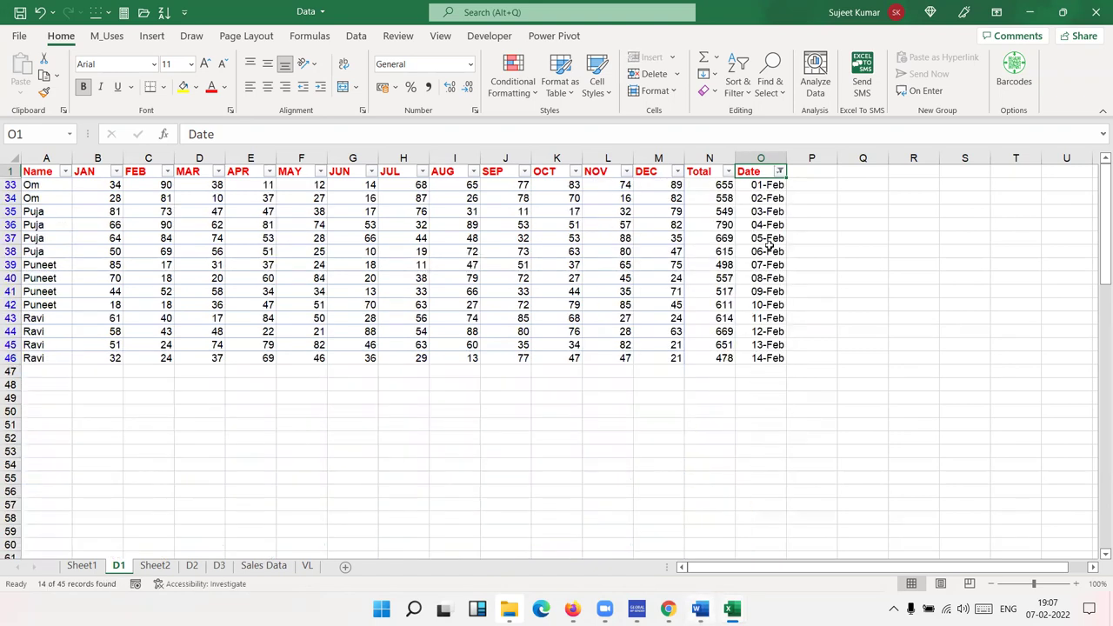
- Clear the Date filter so all rows return
{"action": "left_click", "coordinate": [780, 172]}
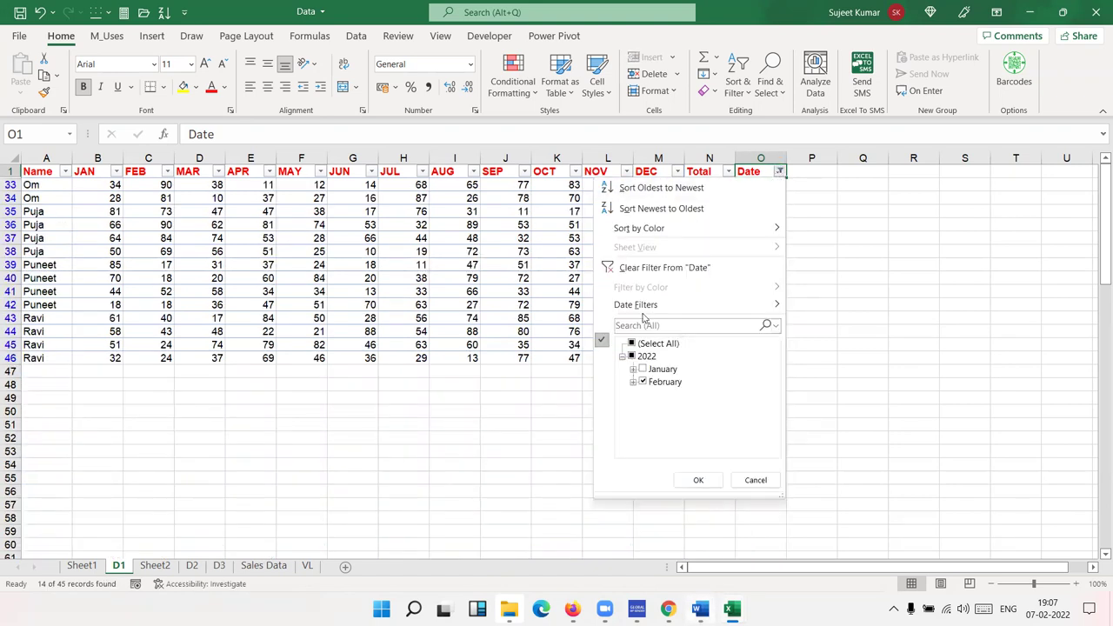
{"action": "left_click", "coordinate": [654, 268]}
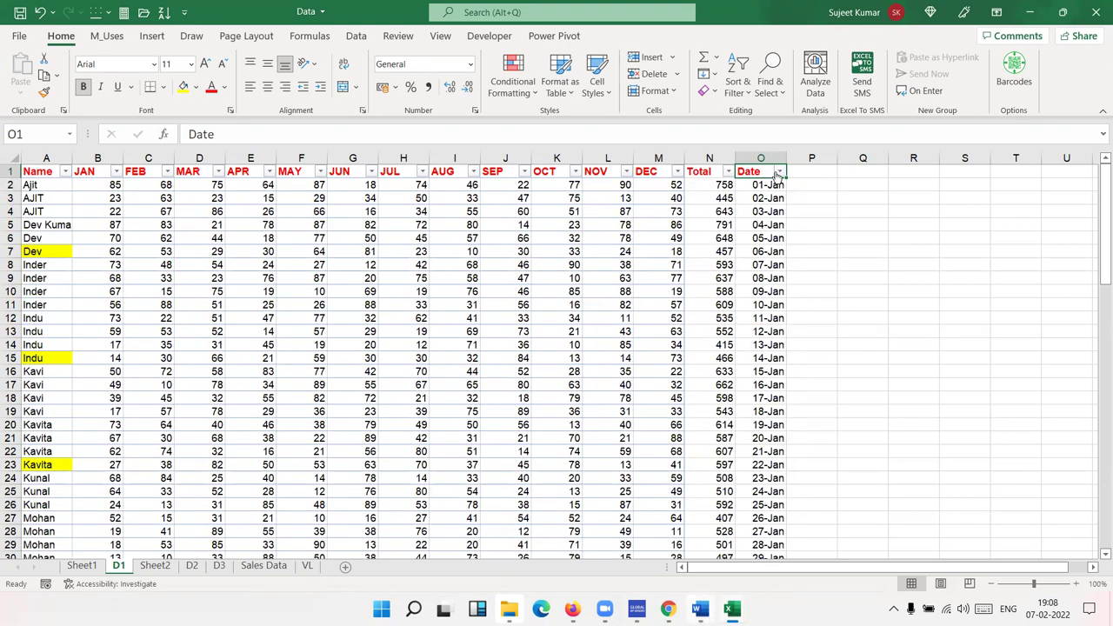
{"action": "left_click", "coordinate": [779, 173]}
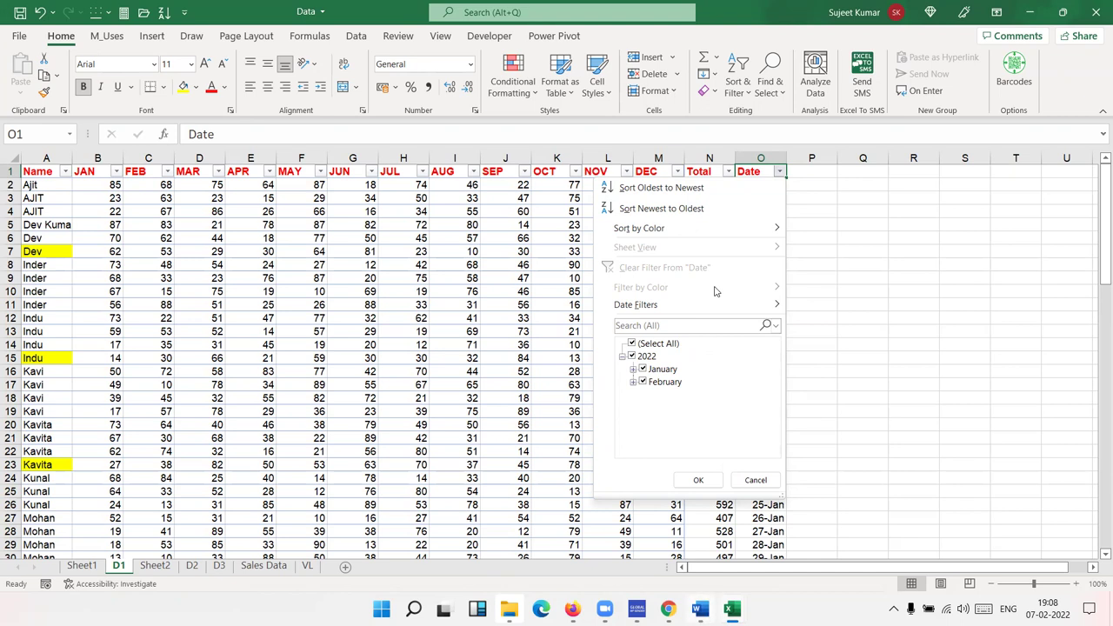
- Try a Date Equals filter with the value 22
{"action": "mouse_move", "coordinate": [710, 306]}
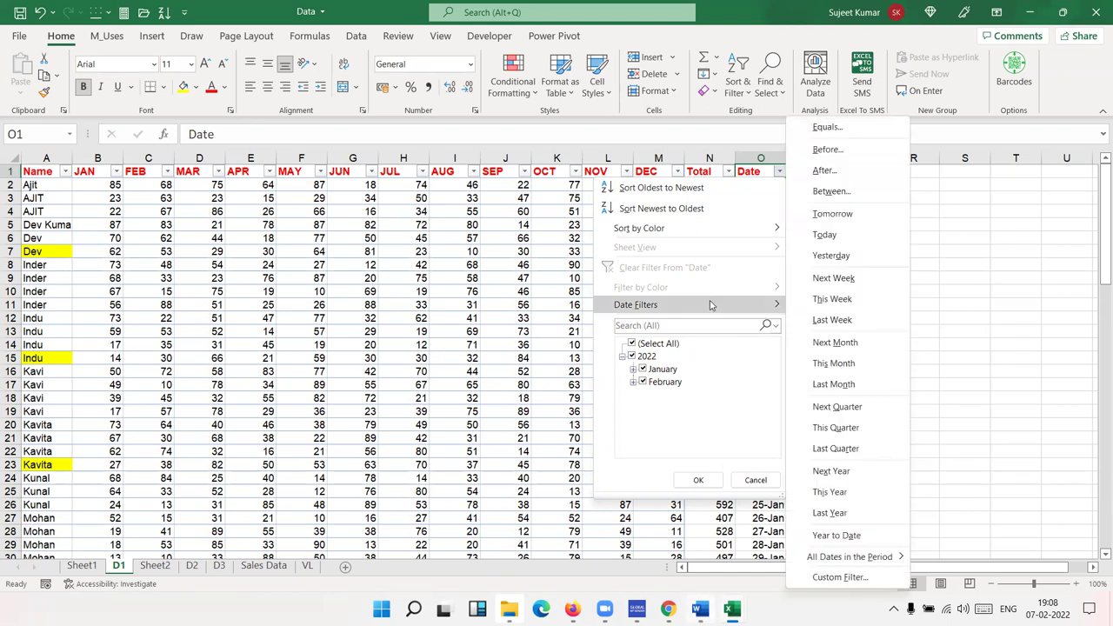
{"action": "left_click", "coordinate": [850, 127]}
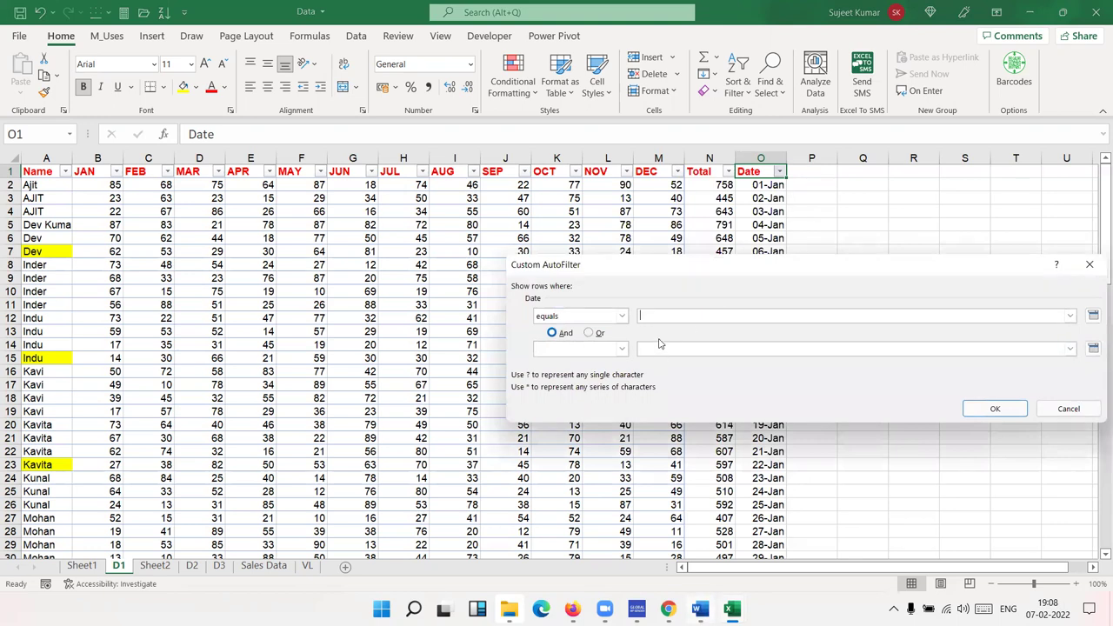
{"action": "type", "text": "15/1/22"}
{"action": "key", "text": "Return"}
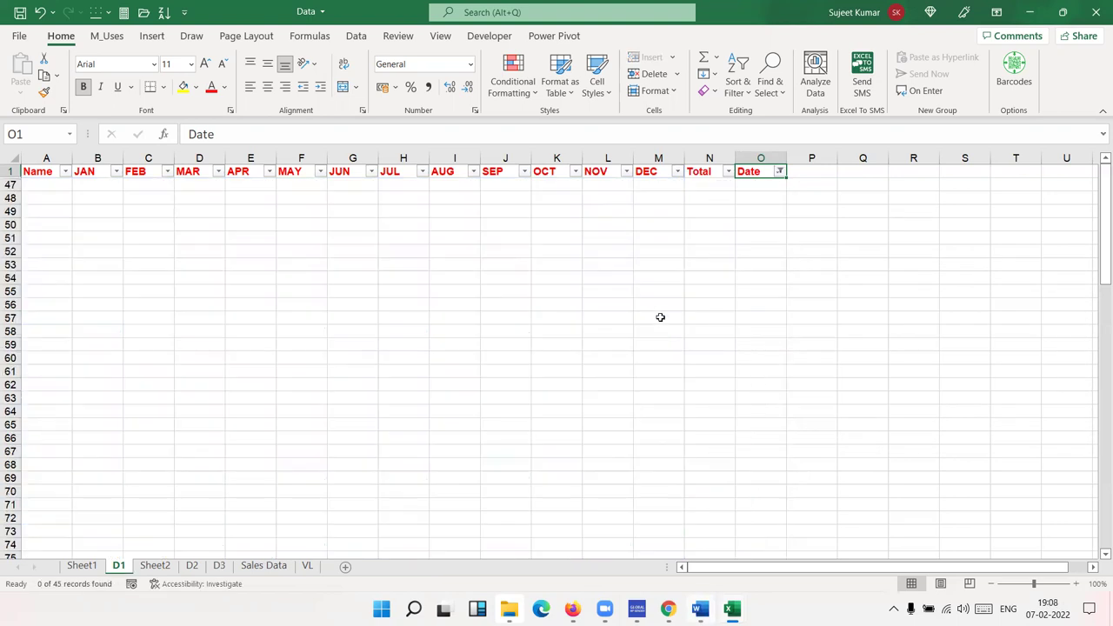
- Clear the Date filter and apply an Equals condition of JAN-22
{"action": "left_click", "coordinate": [780, 171]}
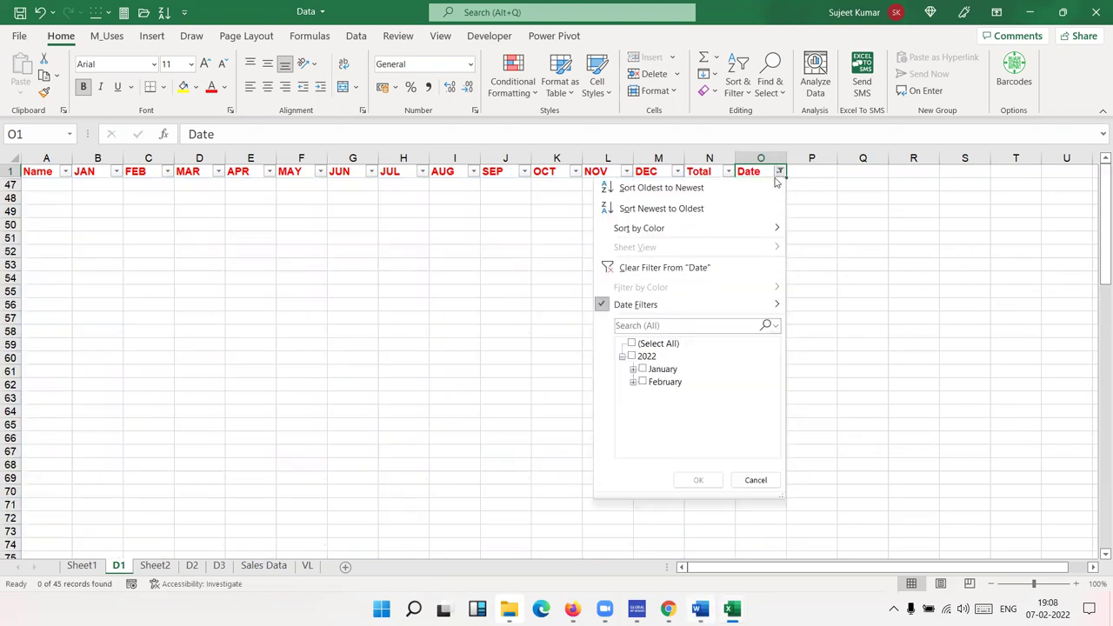
{"action": "left_click", "coordinate": [706, 277]}
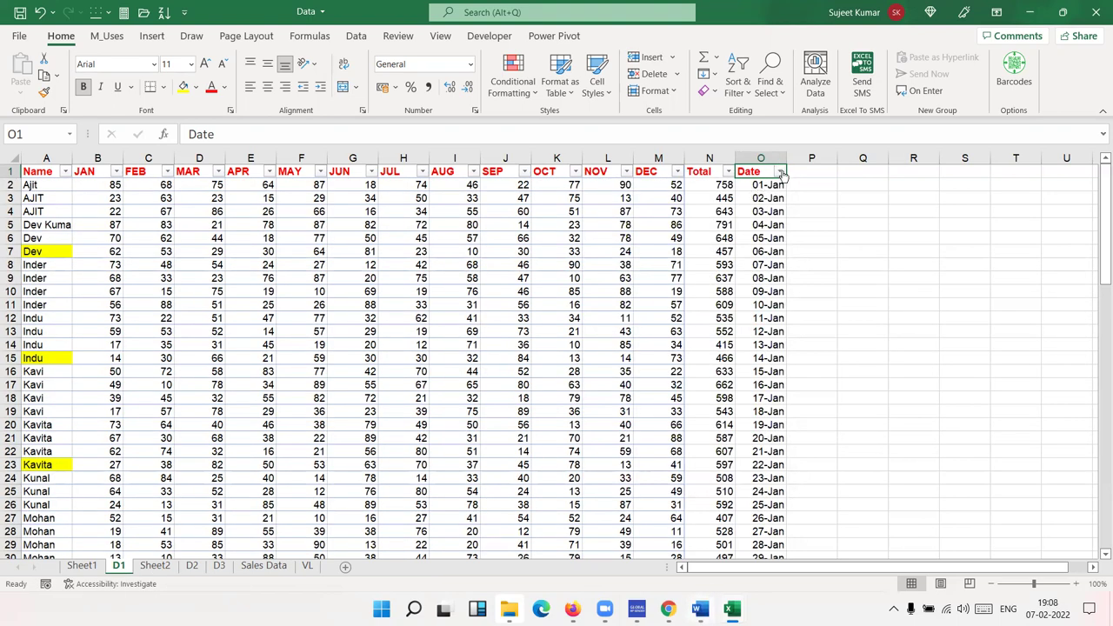
{"action": "left_click", "coordinate": [781, 171]}
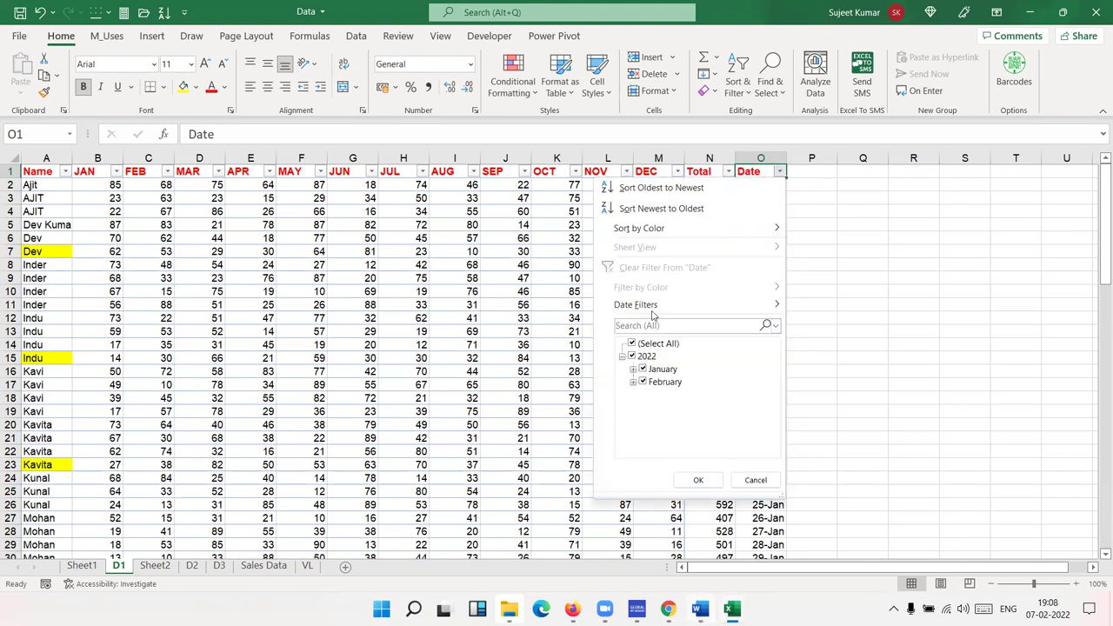
{"action": "mouse_move", "coordinate": [654, 311]}
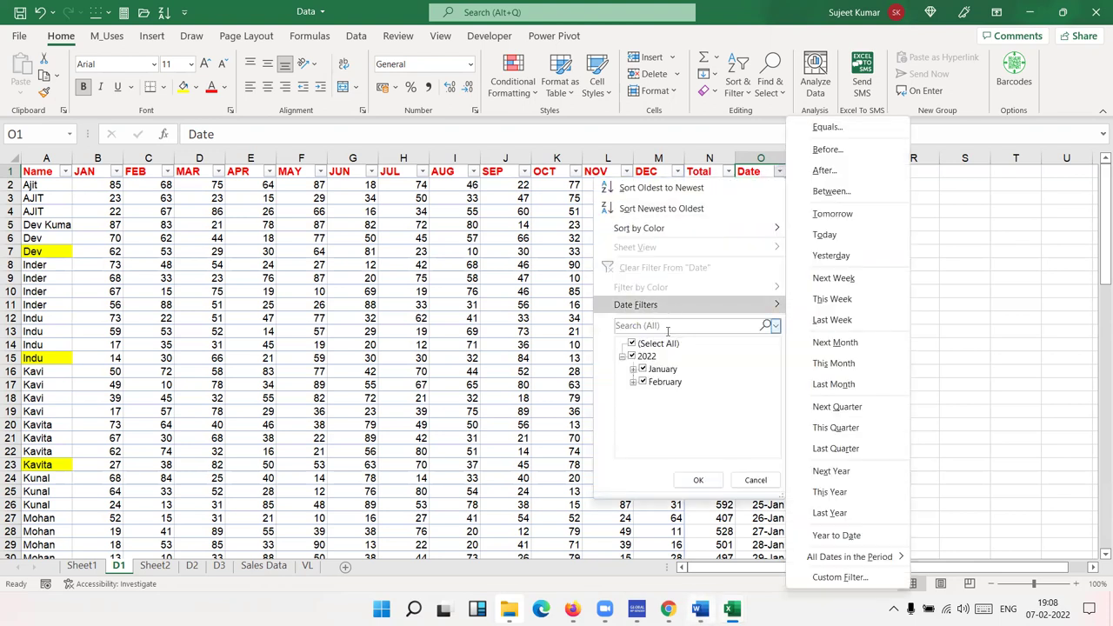
{"action": "left_click", "coordinate": [857, 134]}
{"action": "type", "text": "1-"}
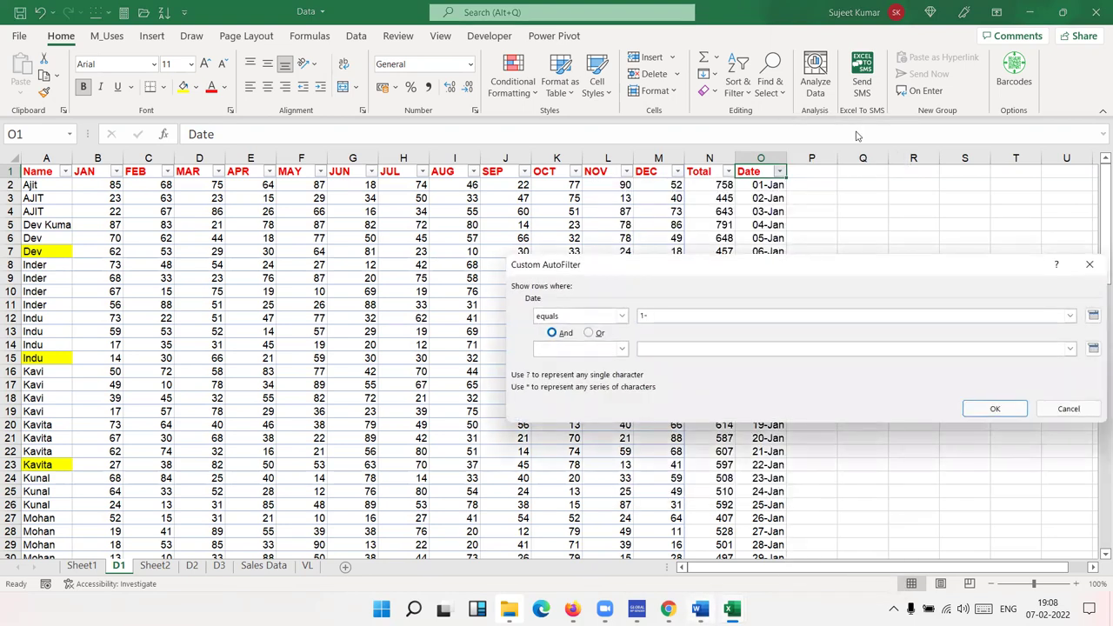
{"action": "type", "text": "JAN-"}
{"action": "type", "text": "22"}
{"action": "left_click", "coordinate": [1000, 408]}
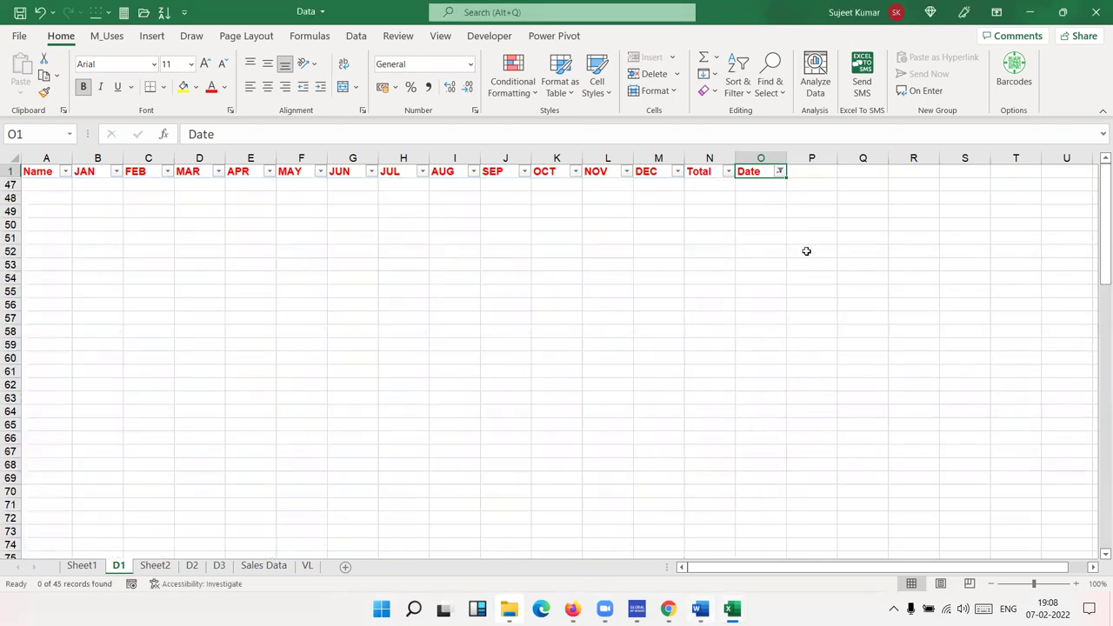
- Switch filtering off so all rows show, then select the 15-Jan date and Date header
{"action": "left_click", "coordinate": [779, 172]}
{"action": "left_click", "coordinate": [779, 173]}
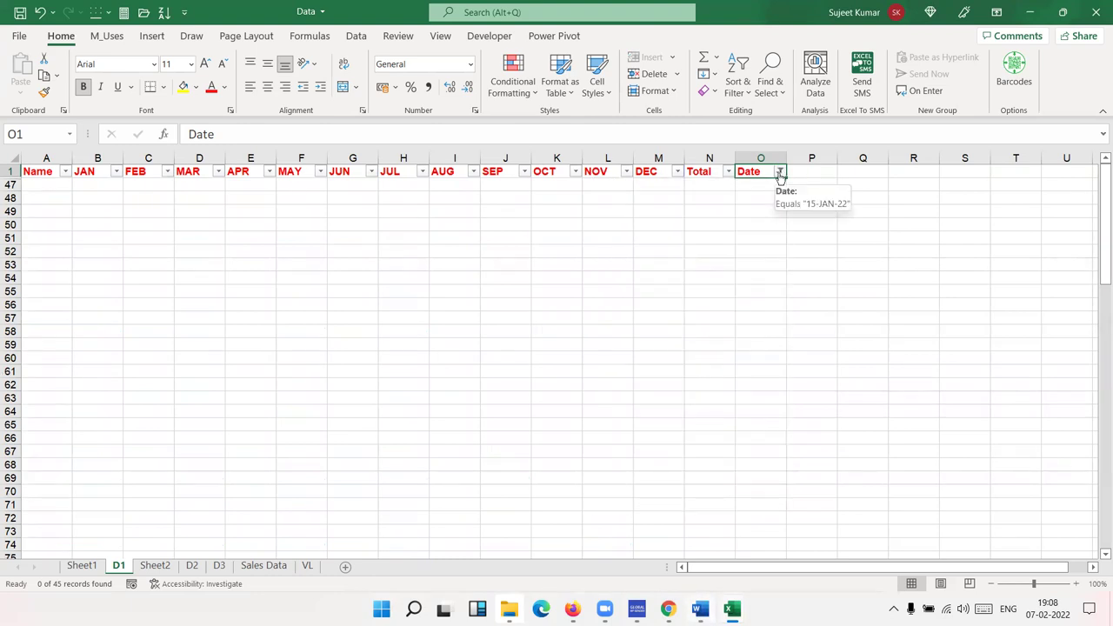
{"action": "key", "text": "ctrl+shift+l"}
{"action": "key", "text": "Down"}
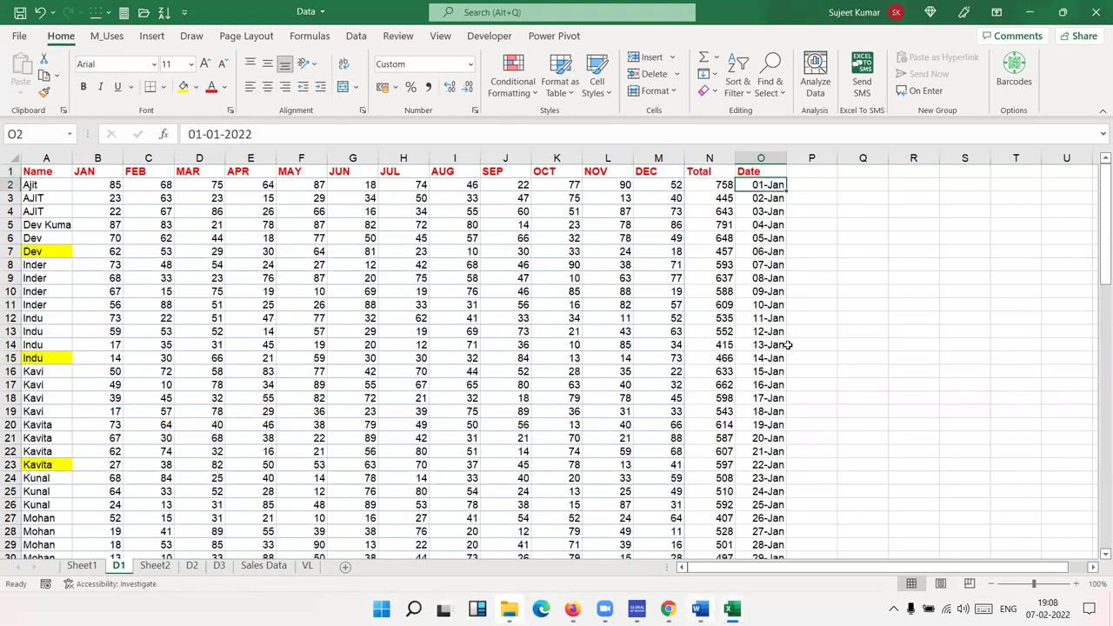
{"action": "left_click", "coordinate": [776, 383]}
{"action": "left_click", "coordinate": [775, 372]}
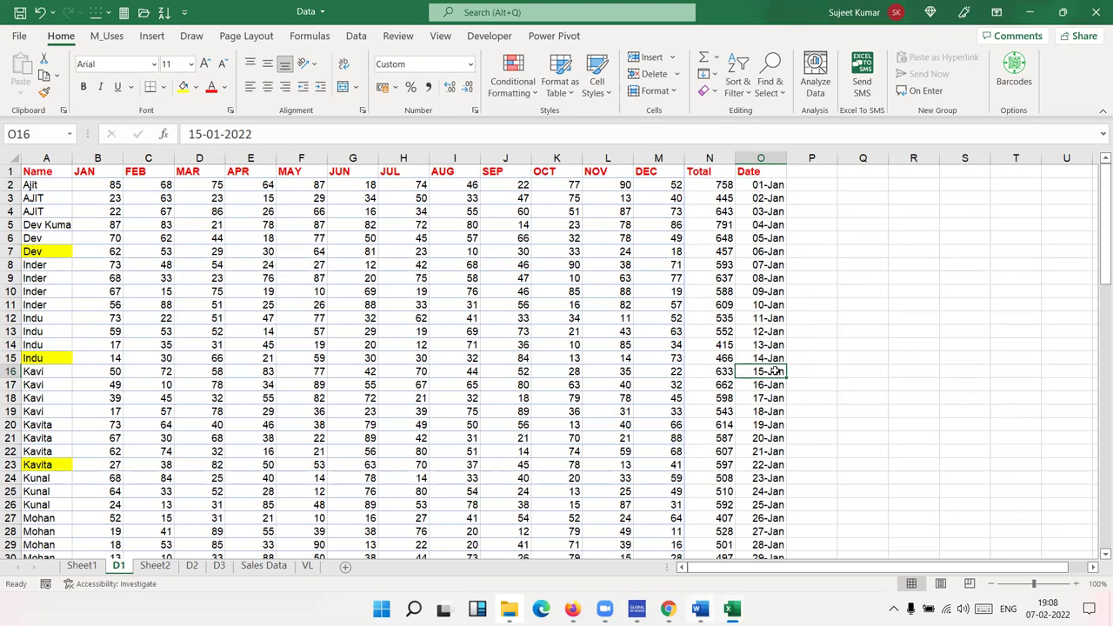
{"action": "left_click", "coordinate": [760, 174]}
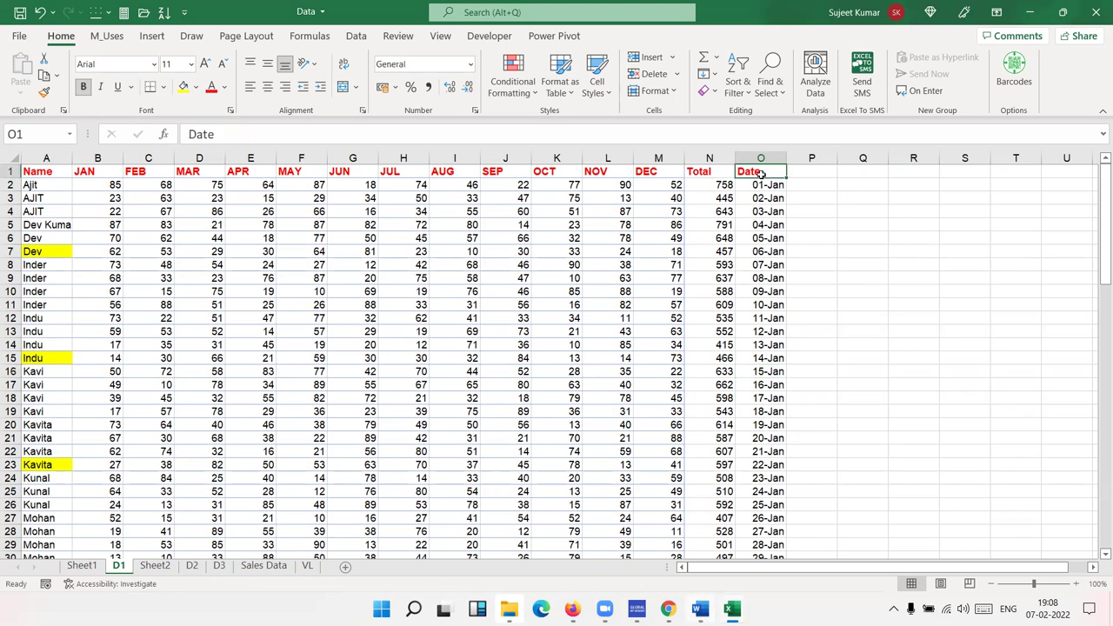
- Turn filtering back on and filter the Date column to equal 15-JAN
{"action": "key", "text": "ctrl+shift+l"}
{"action": "left_click", "coordinate": [778, 171]}
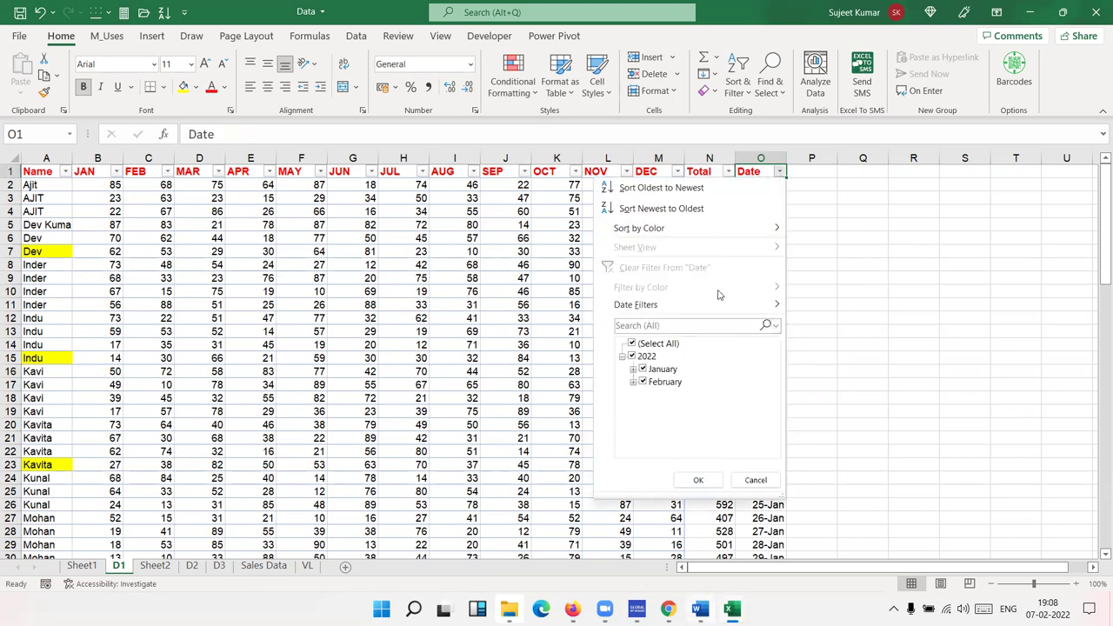
{"action": "mouse_move", "coordinate": [714, 310]}
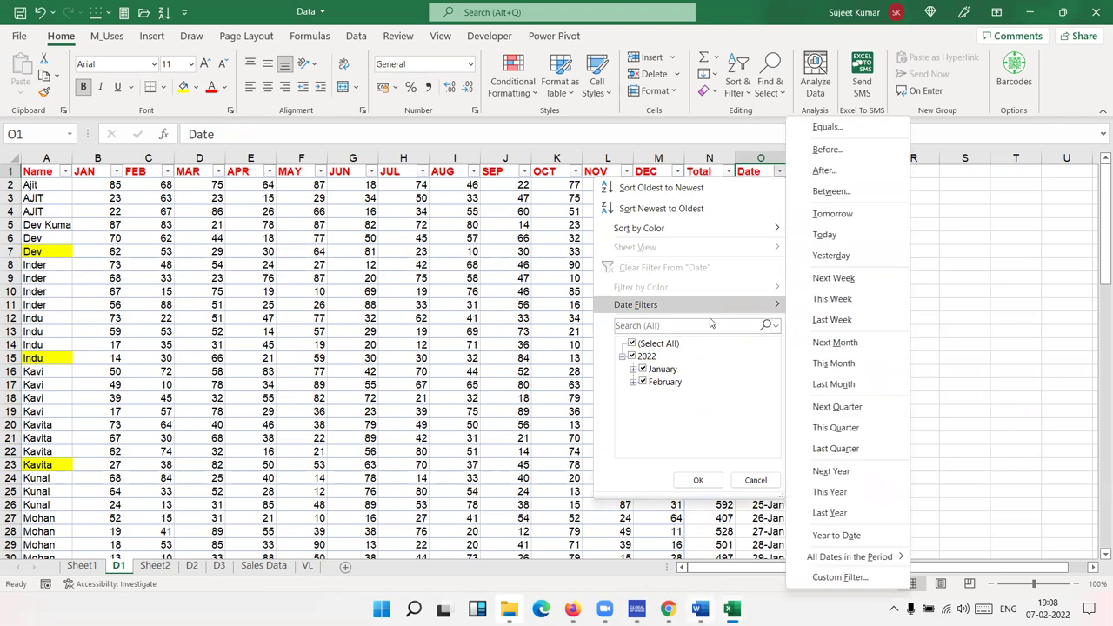
{"action": "left_click", "coordinate": [826, 127]}
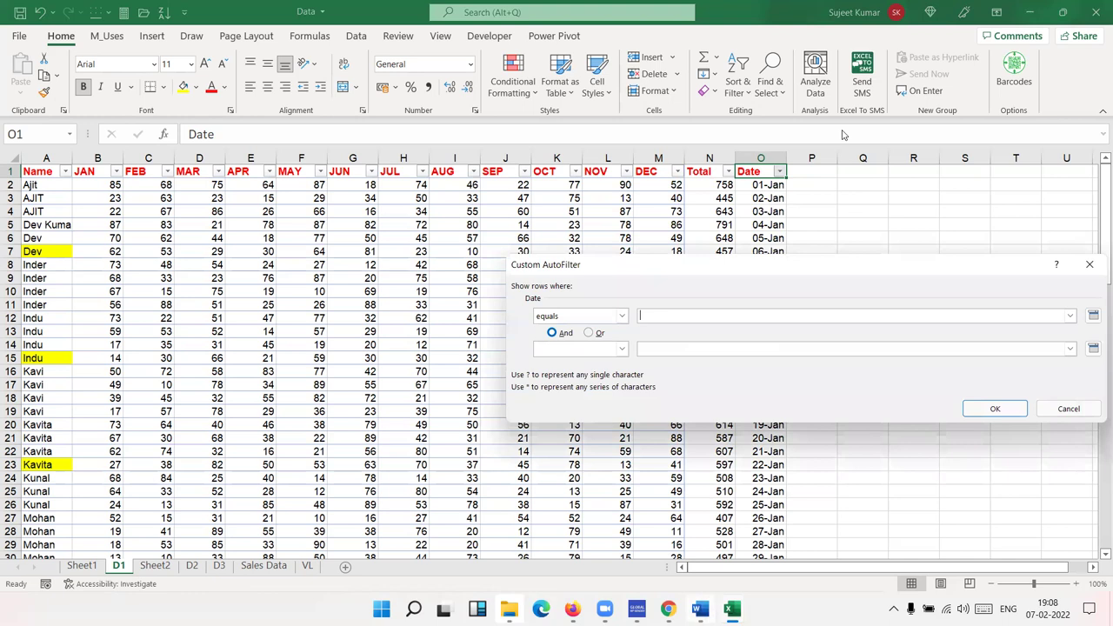
{"action": "type", "text": "15-"}
{"action": "type", "text": "JAN"}
{"action": "left_click", "coordinate": [995, 409]}
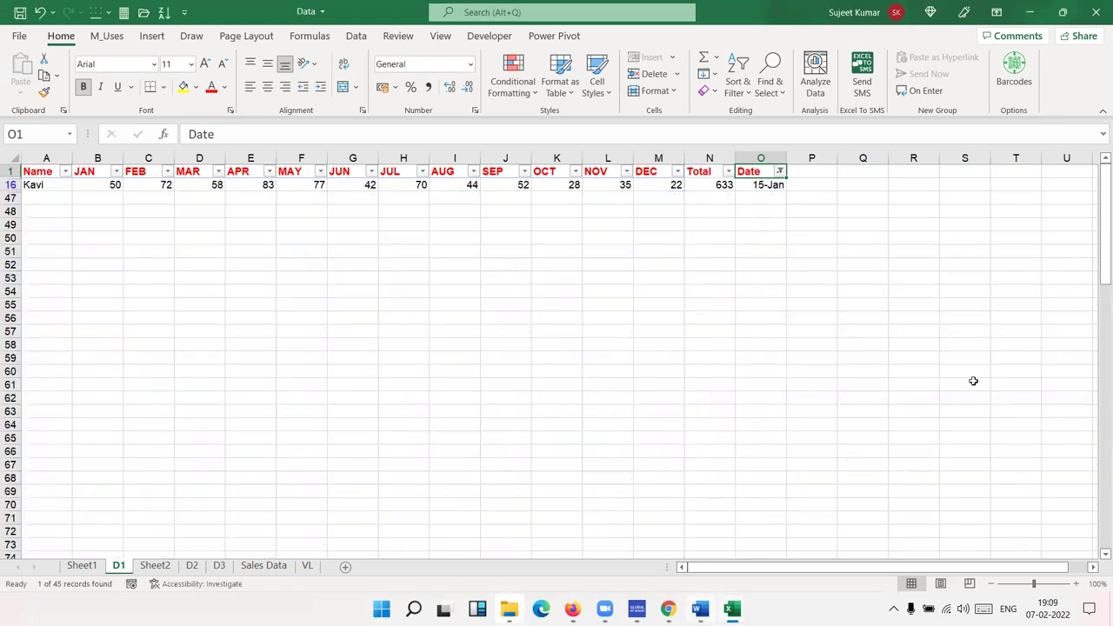
- Clear the Date filter and select the whole Date column
{"action": "left_click", "coordinate": [779, 171]}
{"action": "left_click", "coordinate": [696, 267]}
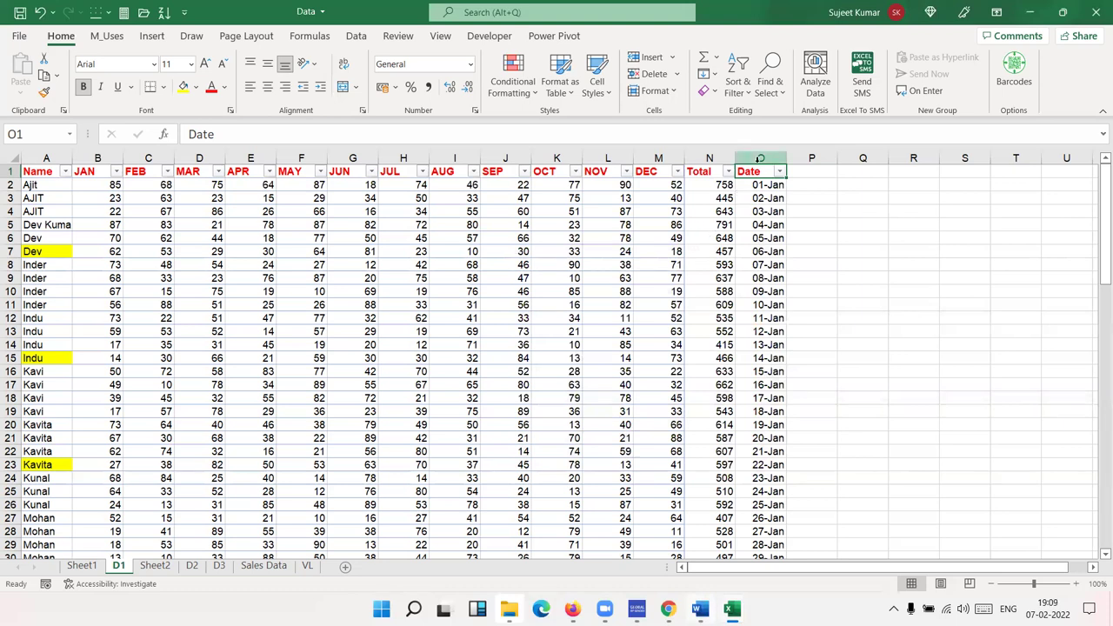
{"action": "left_click", "coordinate": [759, 159]}
- Format the dates as dd-mmm-yy and filter the Date column to Tomorrow
{"action": "key", "text": "ctrl+shift+3"}
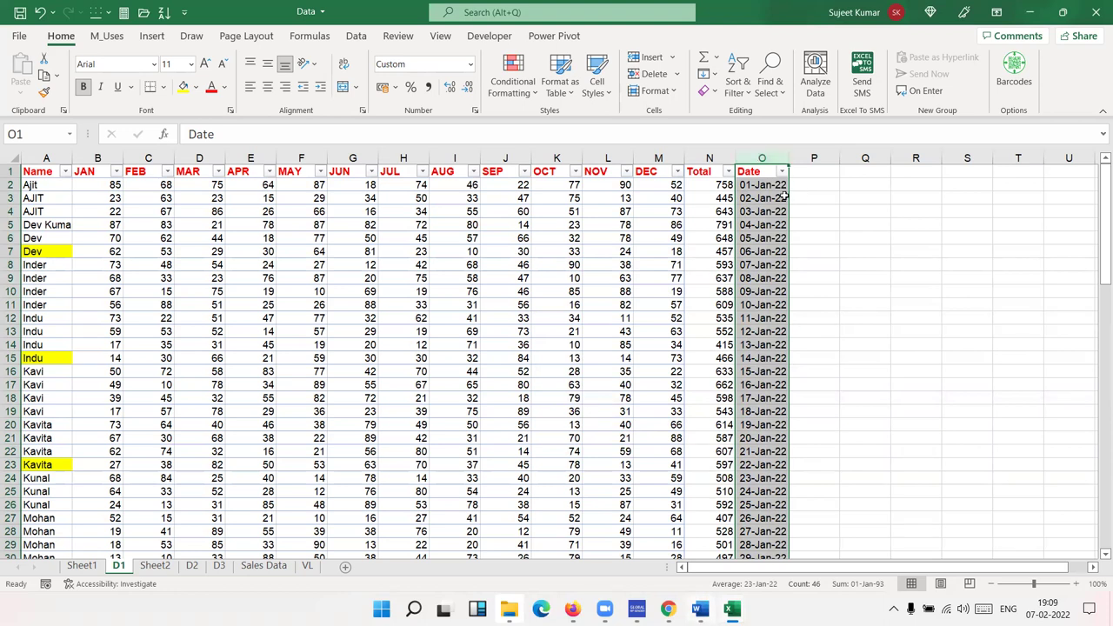
{"action": "left_click", "coordinate": [782, 172]}
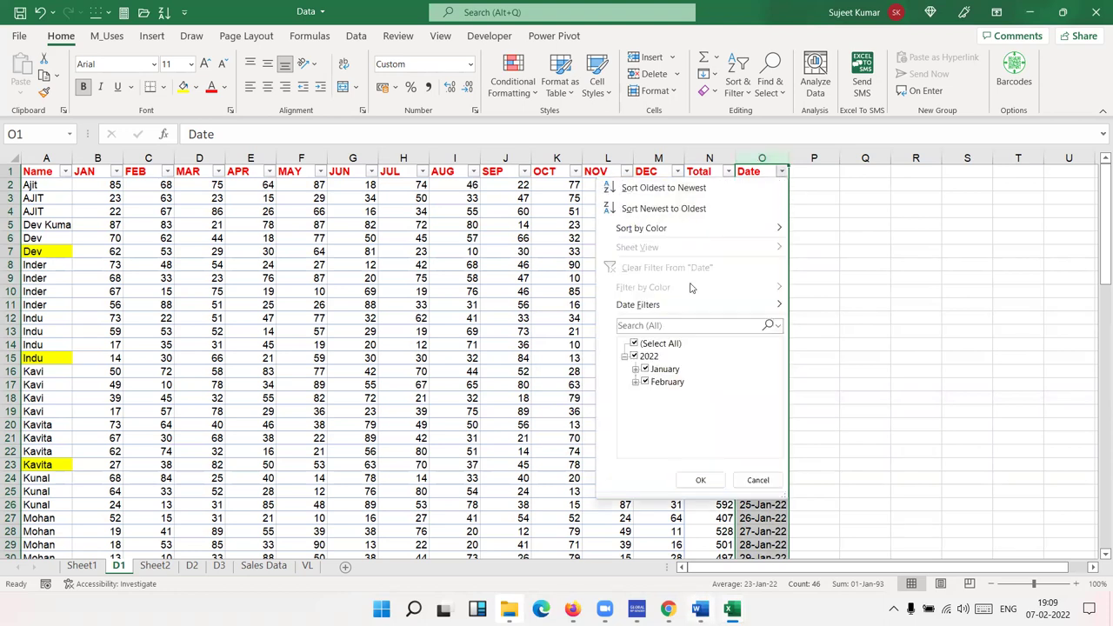
{"action": "mouse_move", "coordinate": [700, 304]}
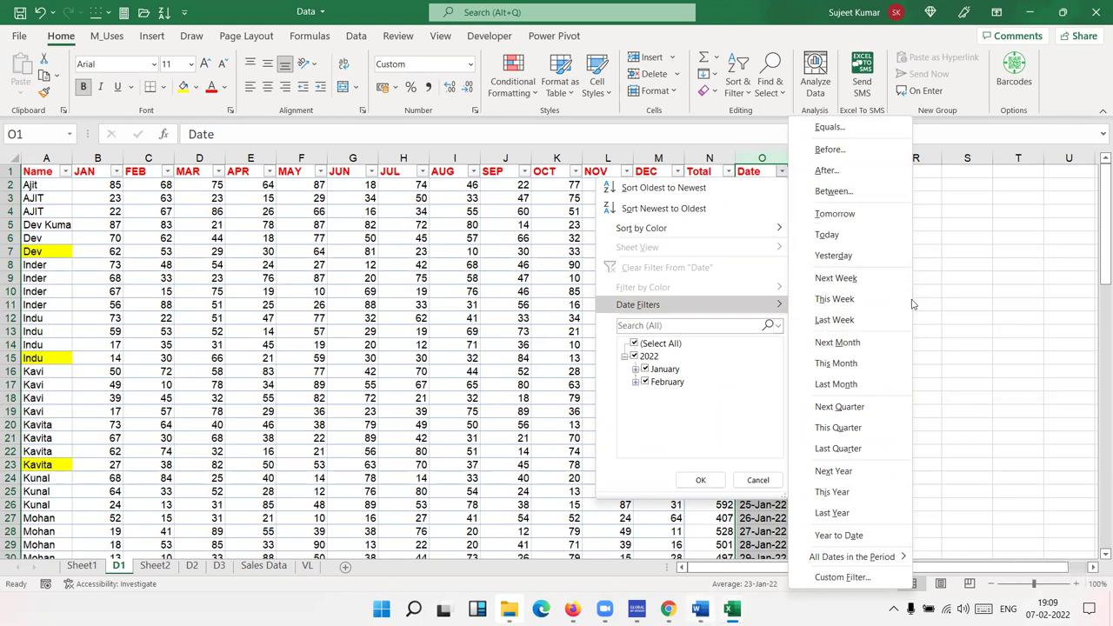
{"action": "left_click", "coordinate": [838, 217]}
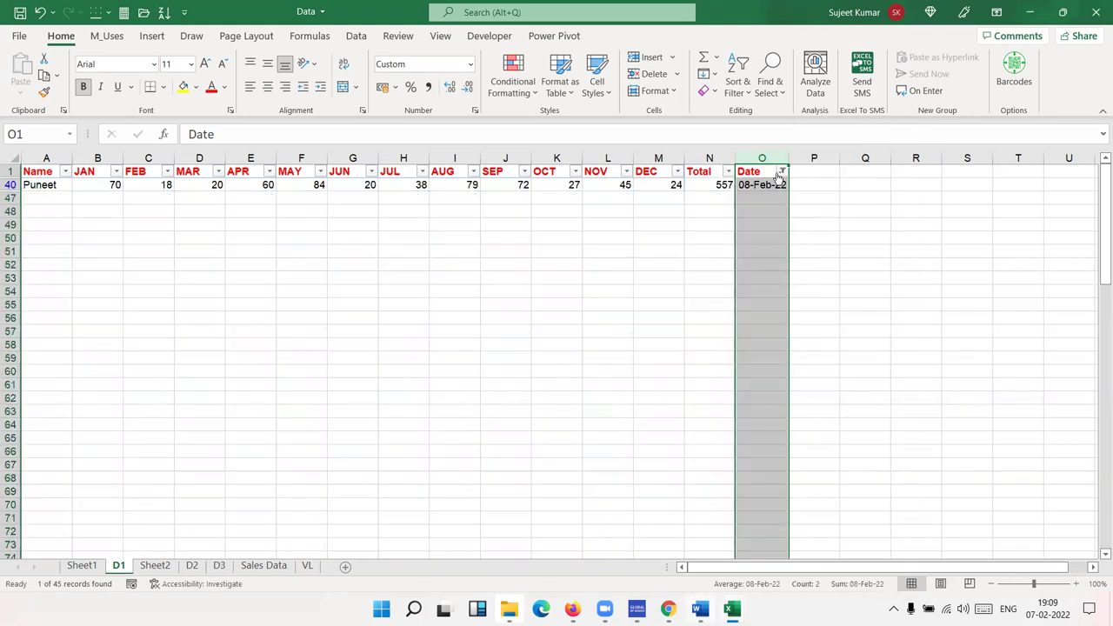
- Change the Date filter to Last Month, showing 31 of 45 records
{"action": "left_click", "coordinate": [781, 173]}
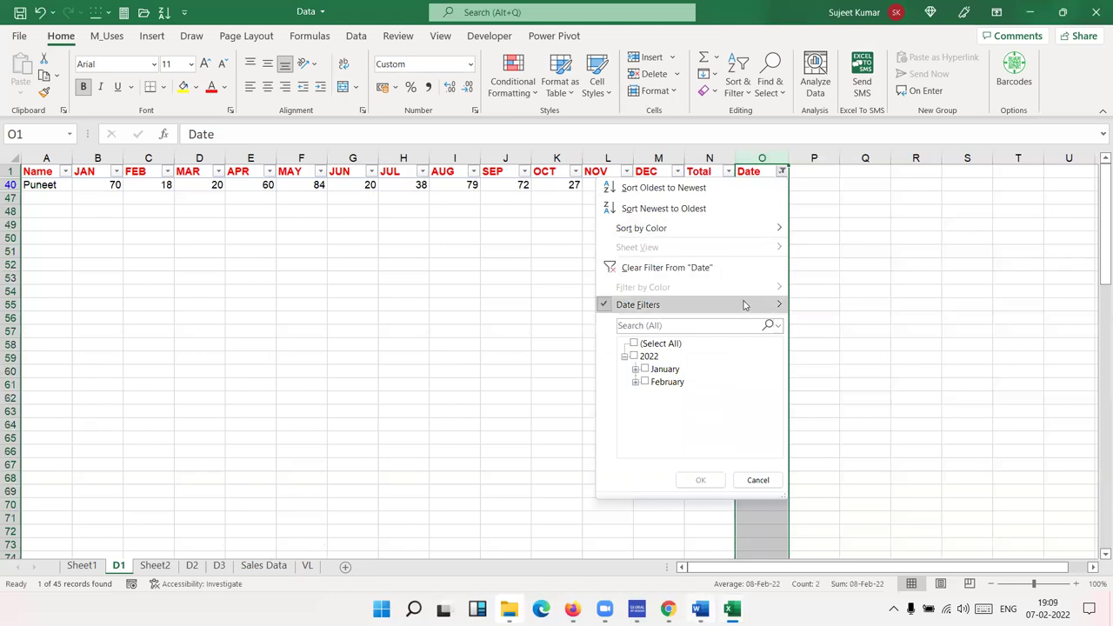
{"action": "mouse_move", "coordinate": [743, 309]}
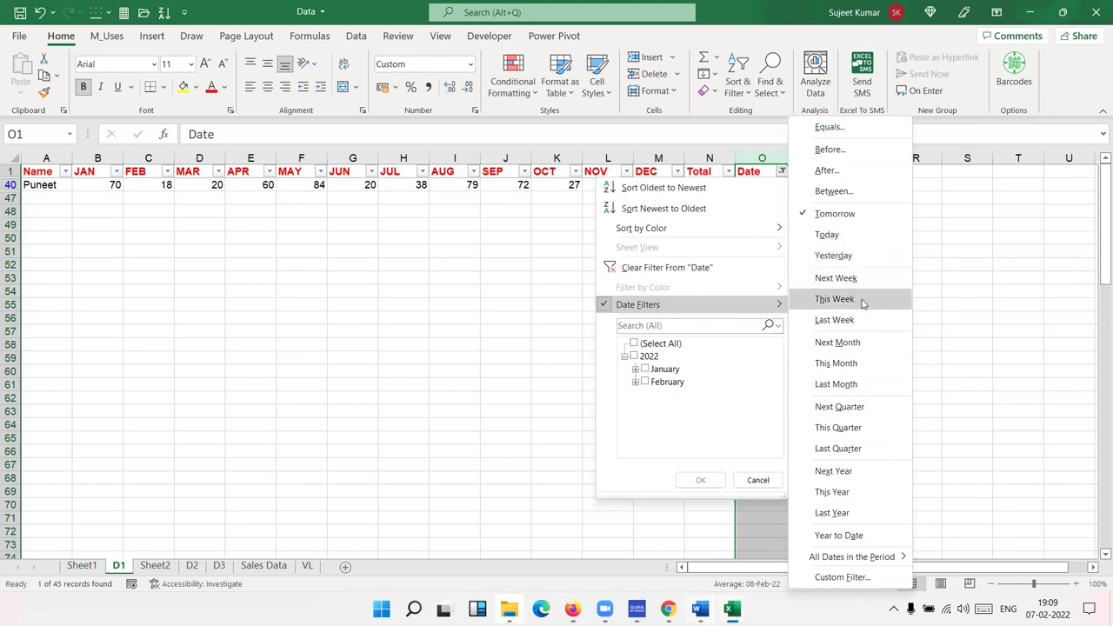
{"action": "left_click", "coordinate": [859, 386]}
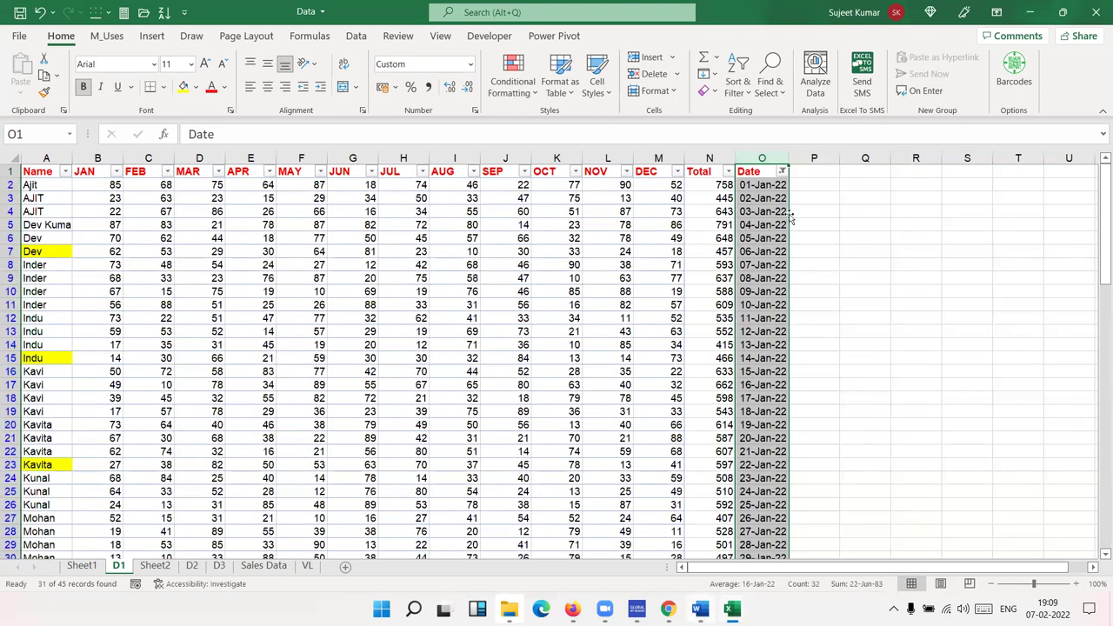
- Filter the Date column to Year to Date, showing 38 of 45 records
{"action": "left_click", "coordinate": [781, 171]}
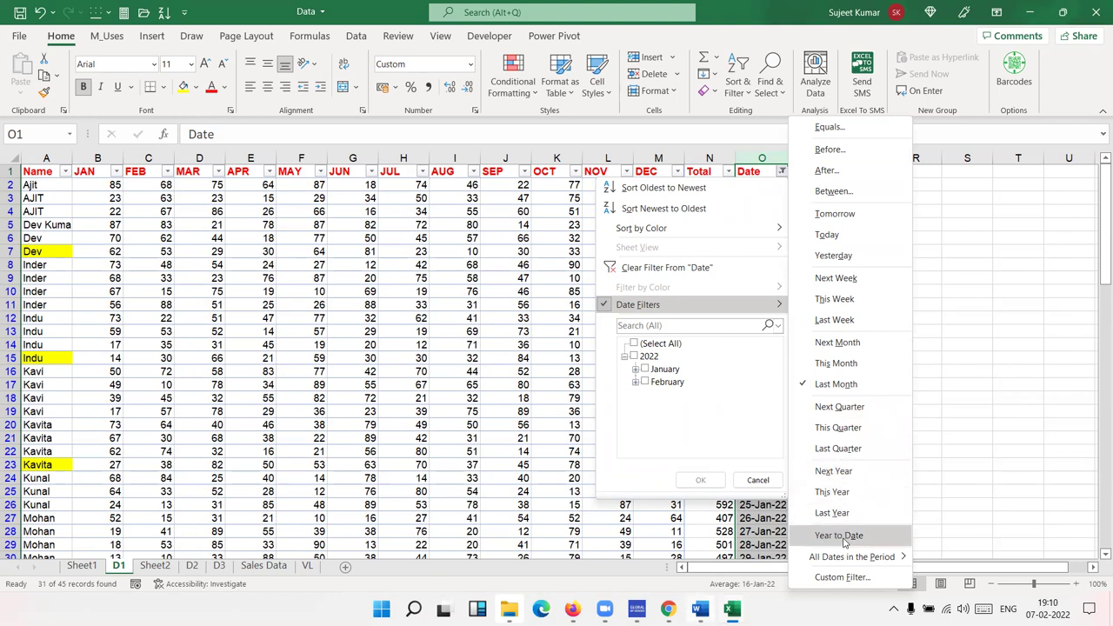
{"action": "left_click", "coordinate": [839, 536]}
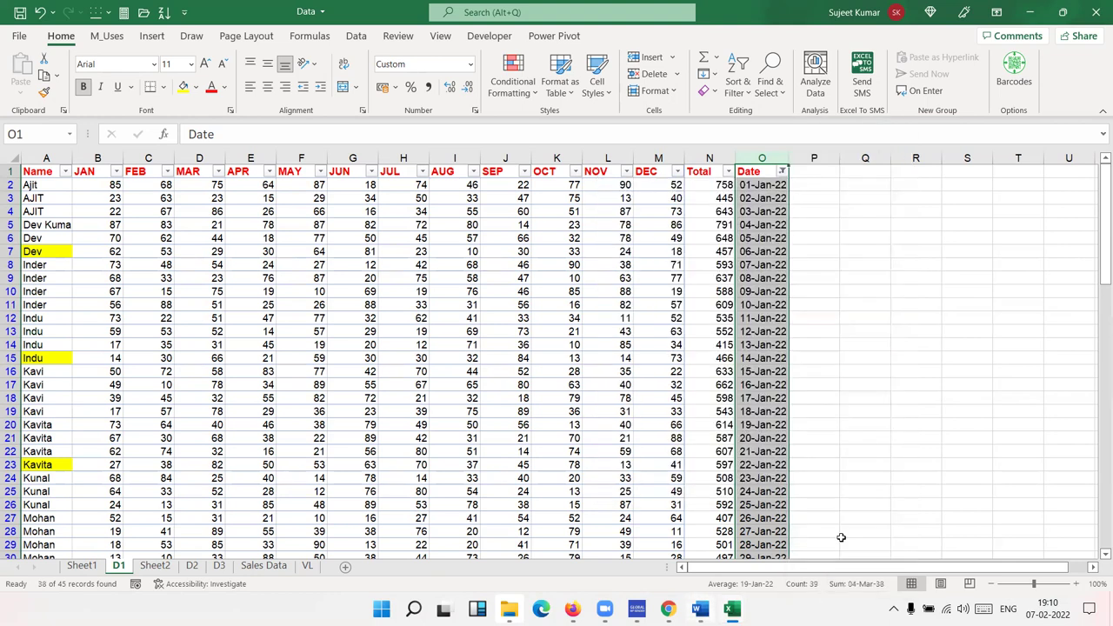
{"action": "scroll", "coordinate": [840, 417], "scroll_direction": "down", "scroll_amount": 2}
{"action": "scroll", "coordinate": [802, 400], "scroll_direction": "down", "scroll_amount": 12}
{"action": "scroll", "coordinate": [800, 400], "scroll_direction": "up", "scroll_amount": 5}
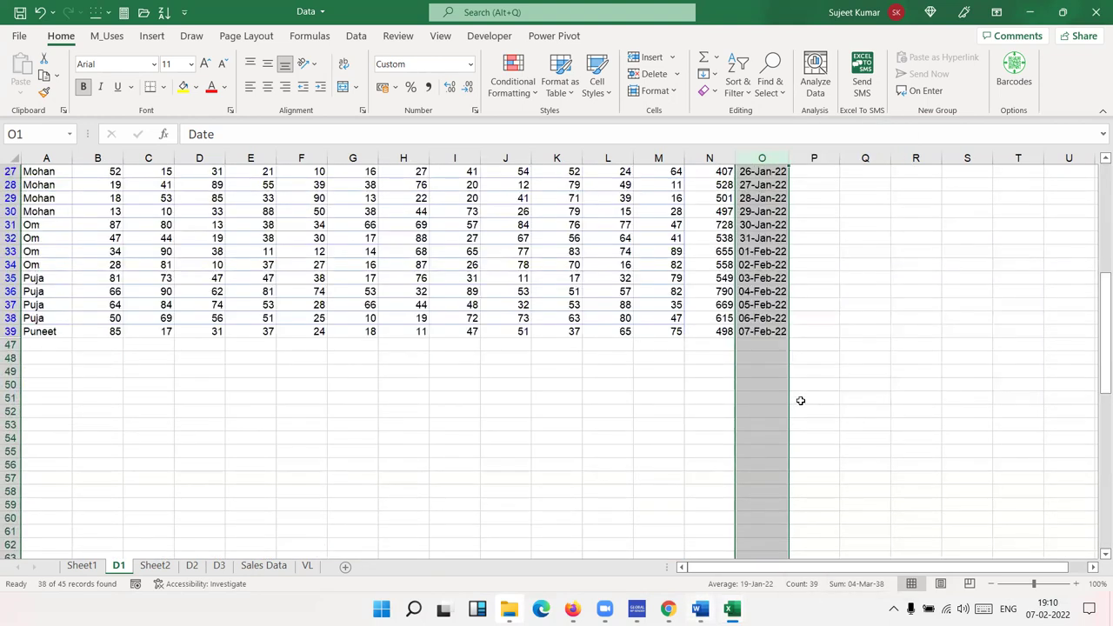
- Deselect the column and view the quarters and months under All Dates in the Period
{"action": "left_click", "coordinate": [752, 342]}
{"action": "scroll", "coordinate": [753, 342], "scroll_direction": "up", "scroll_amount": 3}
{"action": "scroll", "coordinate": [753, 342], "scroll_direction": "up", "scroll_amount": 6}
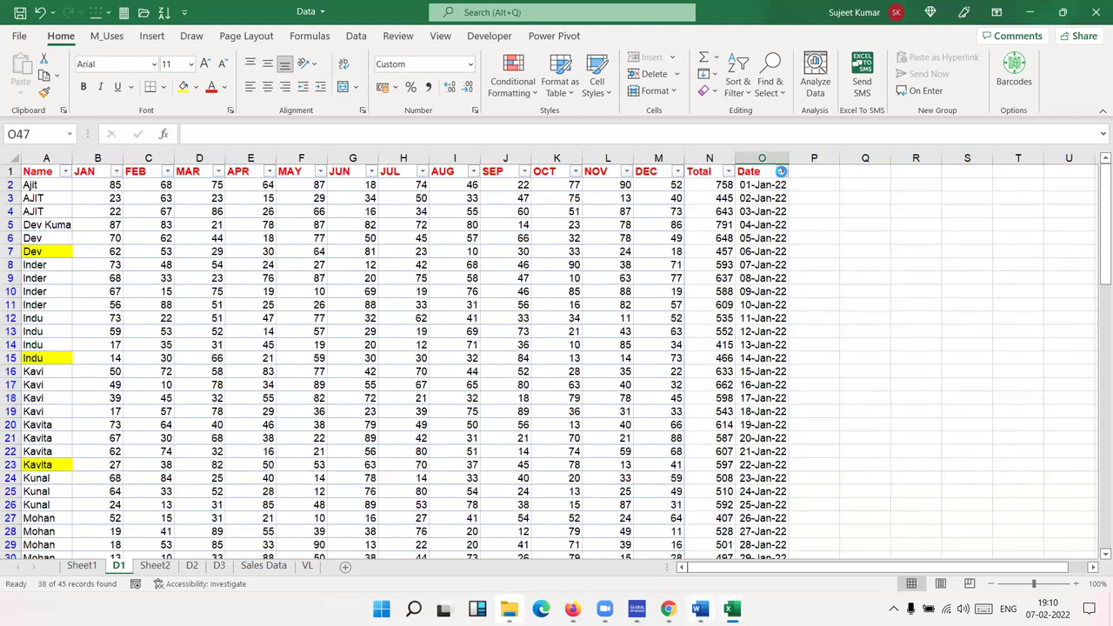
{"action": "left_click", "coordinate": [782, 171]}
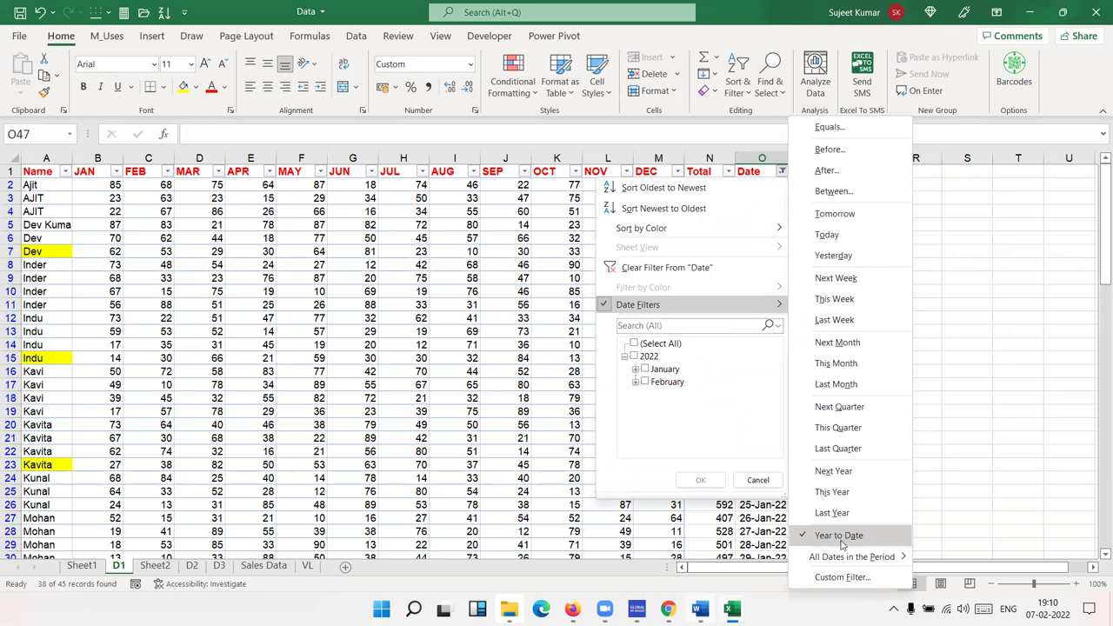
{"action": "mouse_move", "coordinate": [841, 556]}
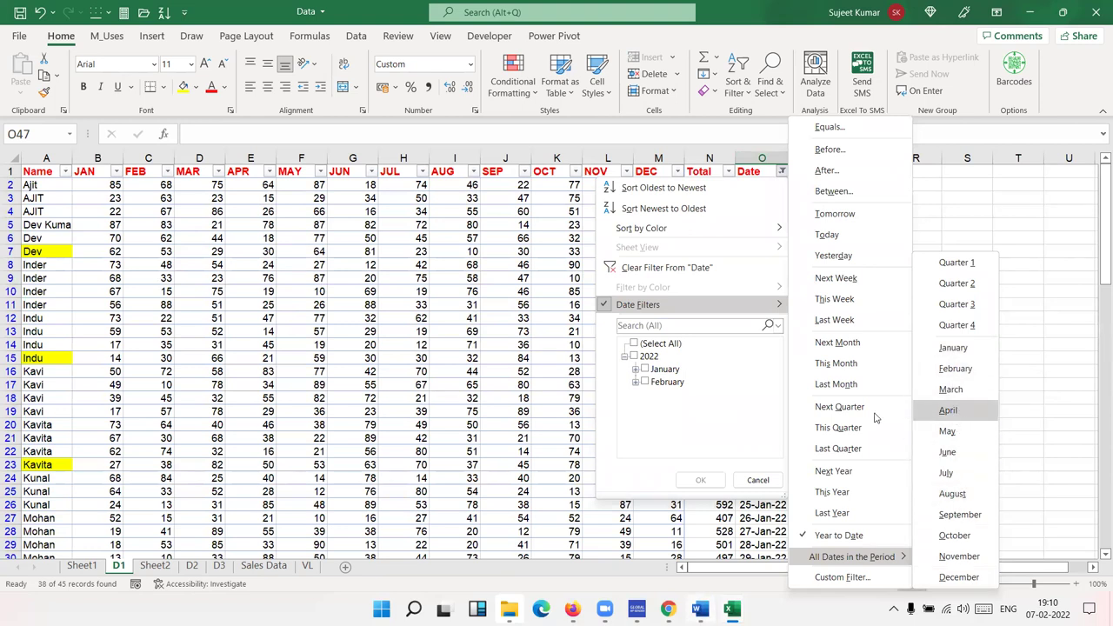
- Close the date filter menus and remove the AutoFilter with Ctrl+Shift+L
{"action": "key", "text": "Escape"}
{"action": "left_click", "coordinate": [501, 236]}
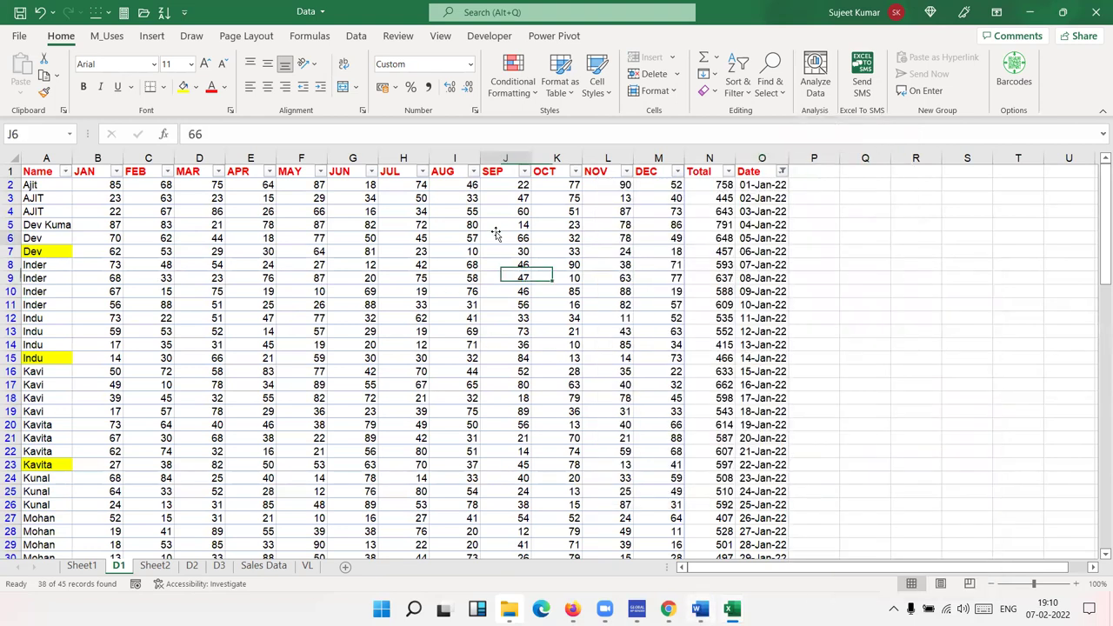
{"action": "key", "text": "ctrl+shift+l"}
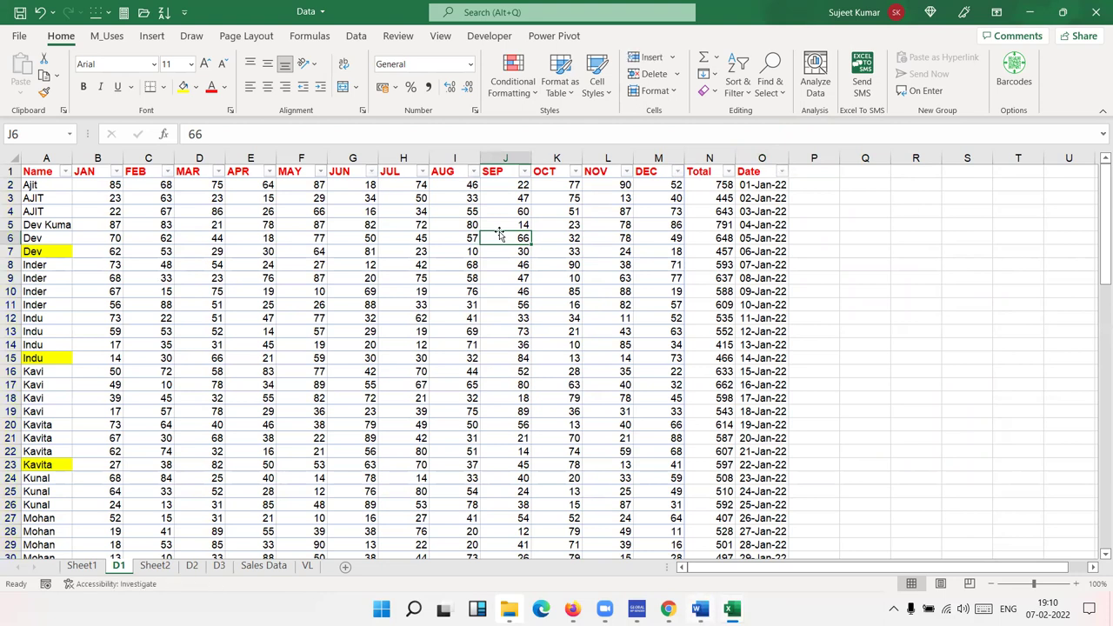